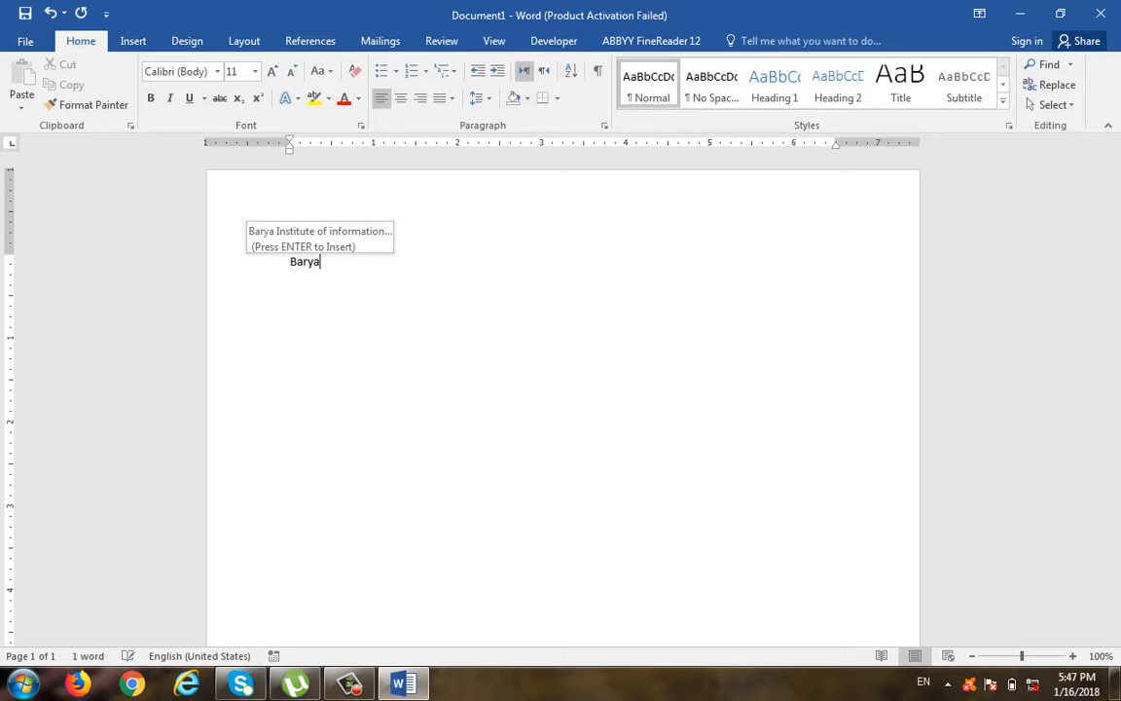
- Complete the first line as "Barya Institute of information technology" from the suggested entry and copy the whole line
key(Return)
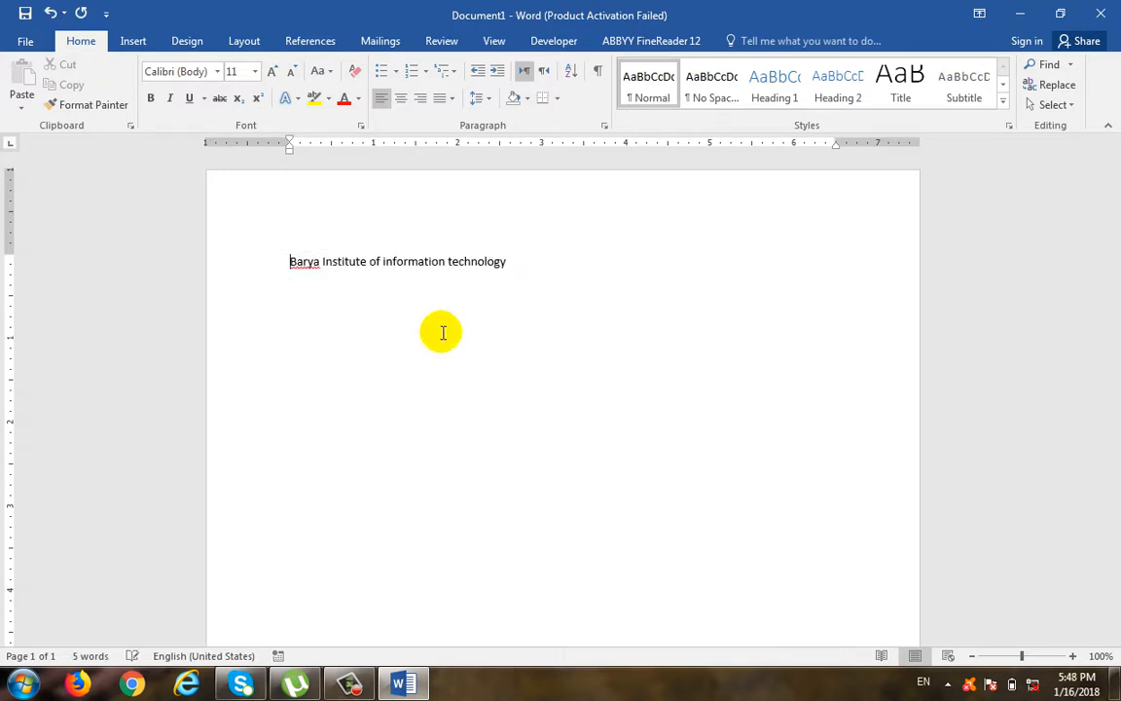
key(ctrl+a)
key(ctrl+c)
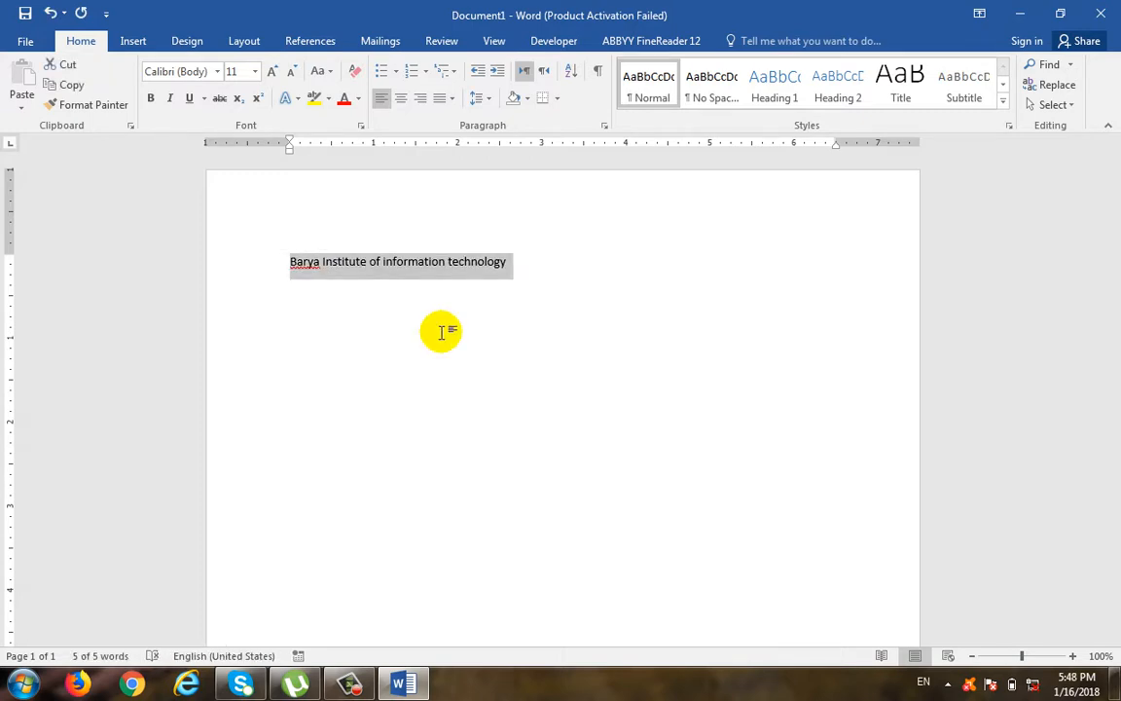
click(441, 332)
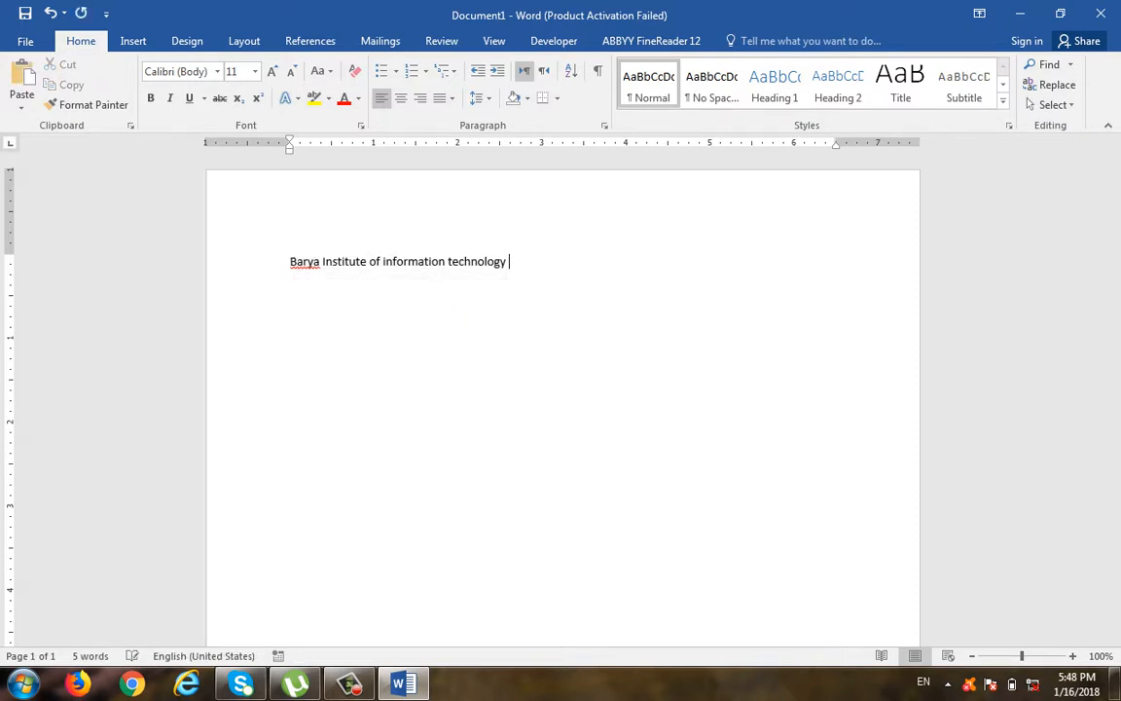
- Paste the copied phrase 13 times a few lines below the first line to form one long paragraph
double_click(368, 371)
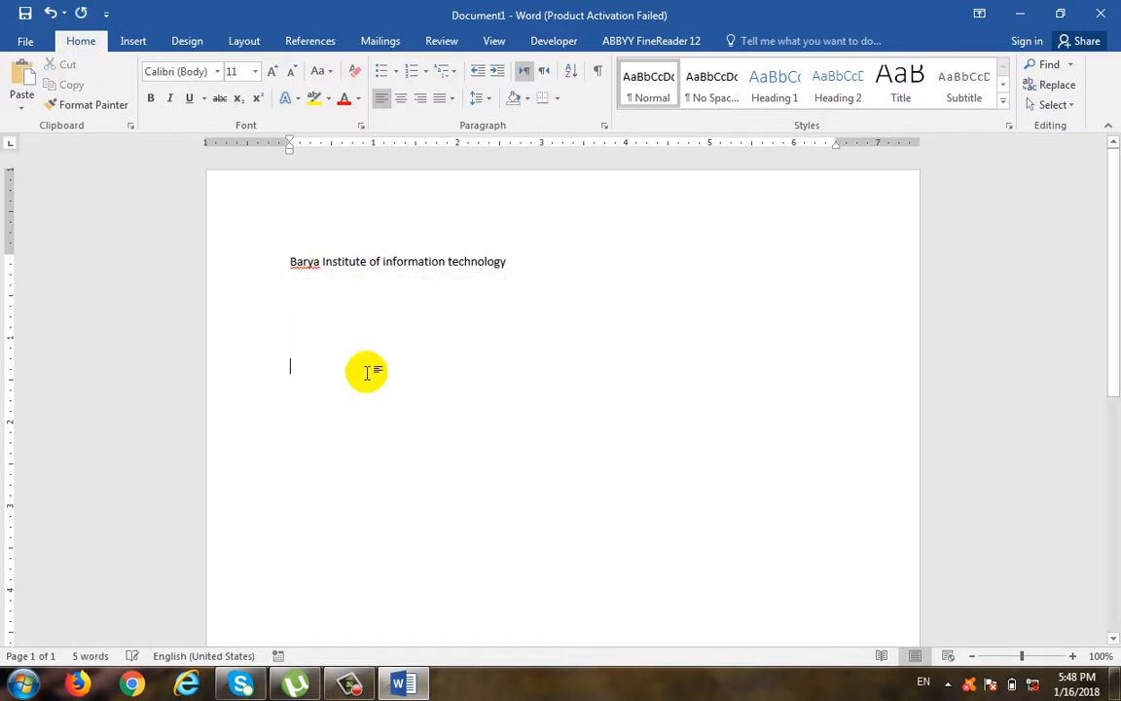
key(ctrl+v)
key(ctrl+v)
key(ctrl+v)
key(ctrl+v)
key(ctrl+v)
key(ctrl+v)
key(ctrl+v)
key(ctrl+v)
key(ctrl+v)
key(ctrl+v)
key(ctrl+v)
key(ctrl+v)
key(ctrl+v)
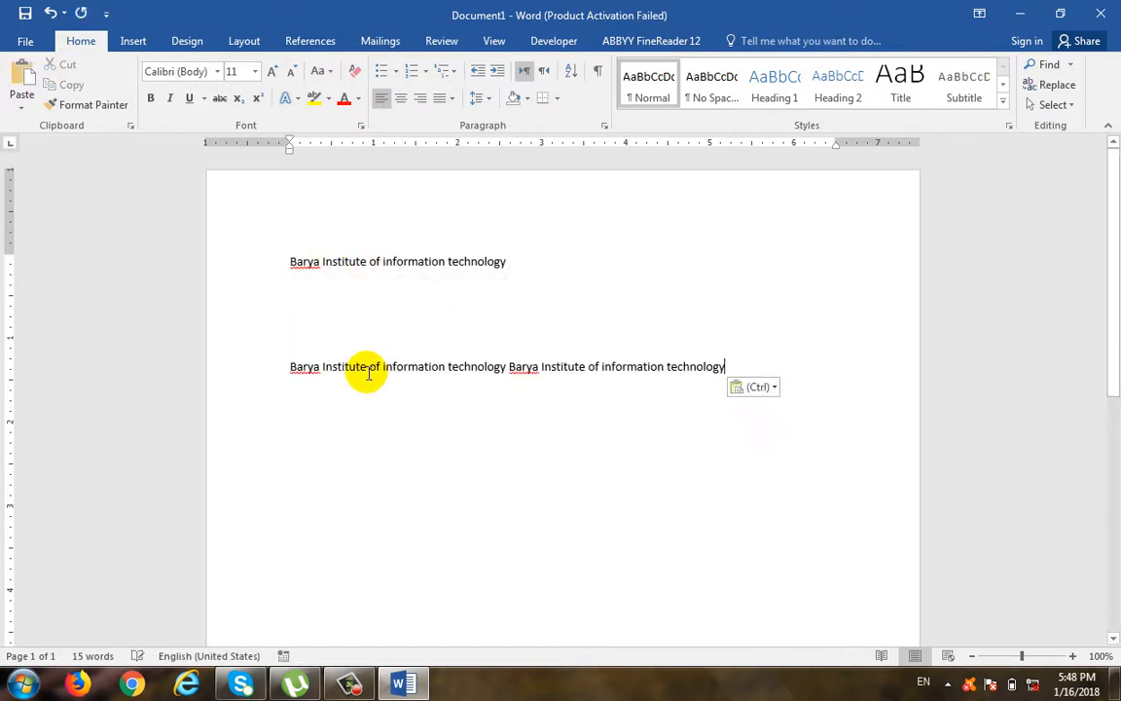
- Start a second paragraph after a blank line and paste the copied phrase into it three times
key(Return)
key(Return)
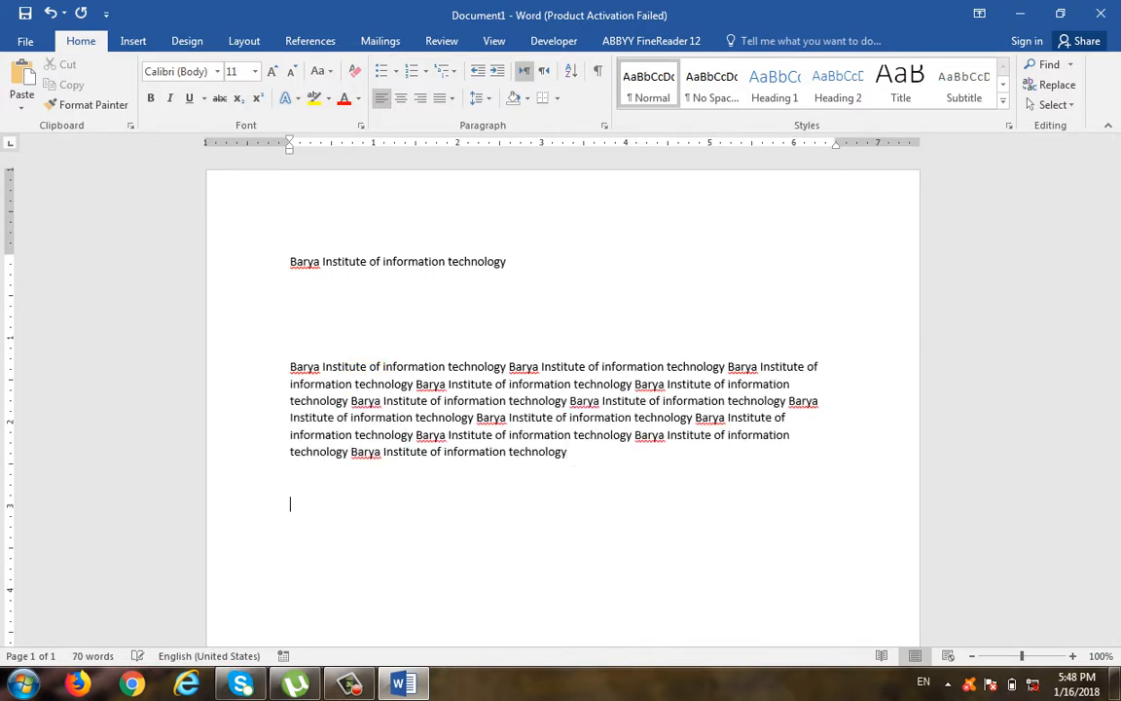
key(ctrl+v)
key(ctrl+v)
key(ctrl+v)
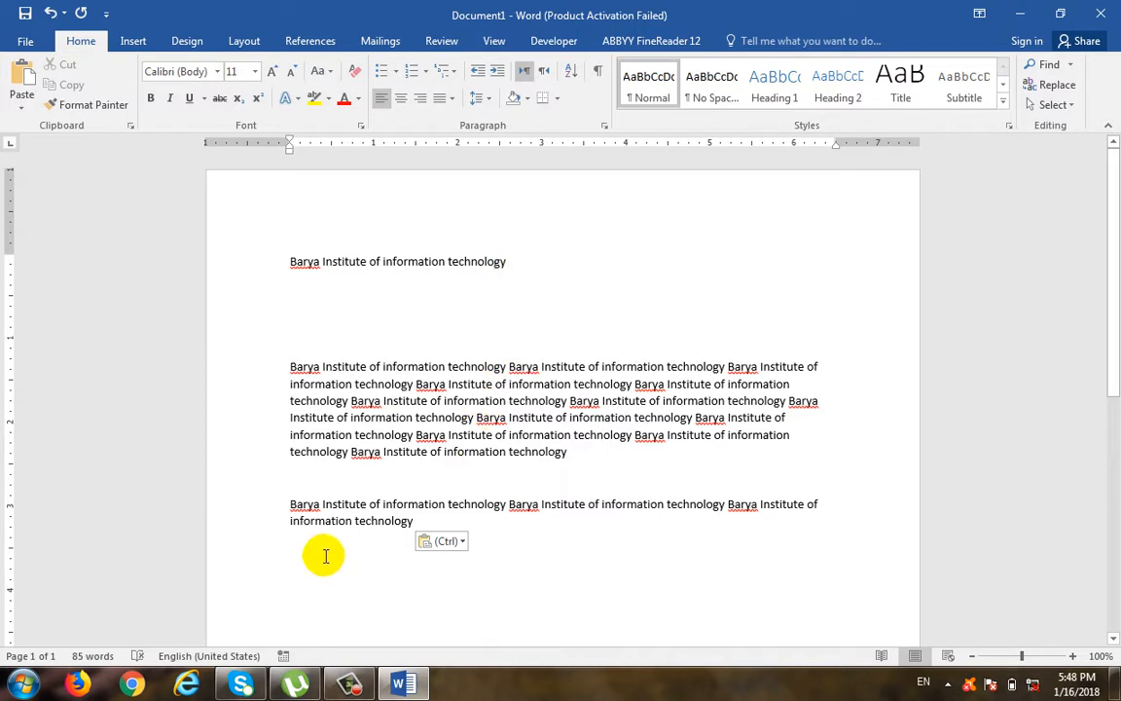
click(318, 478)
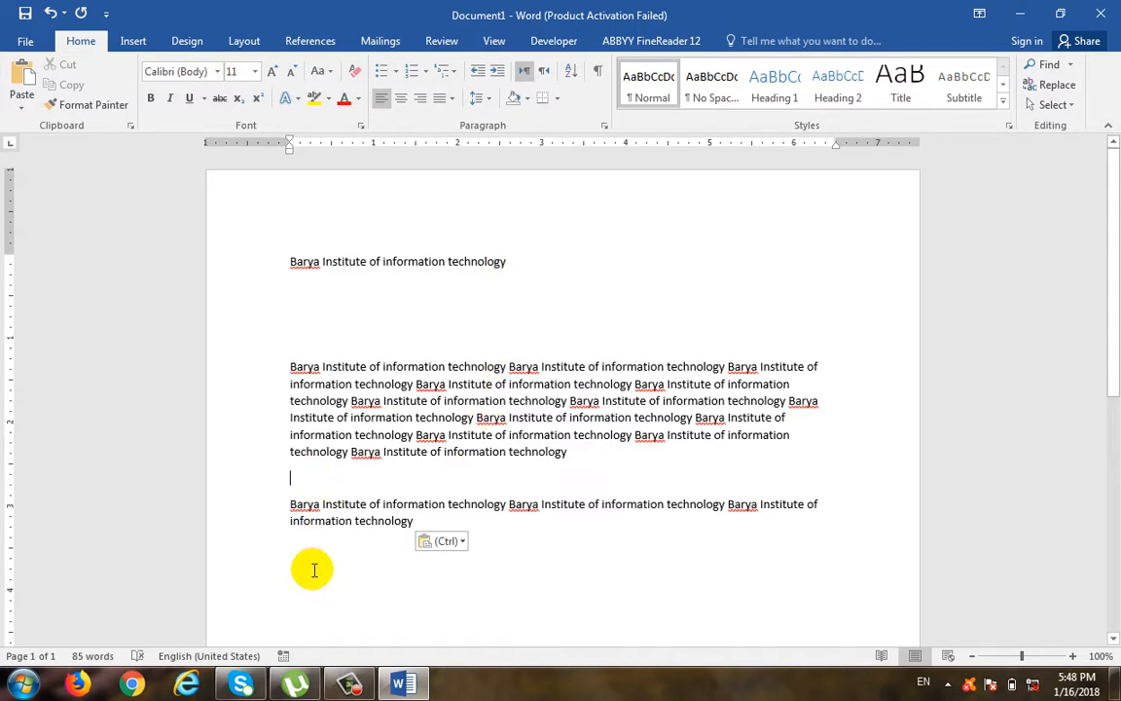
click(375, 589)
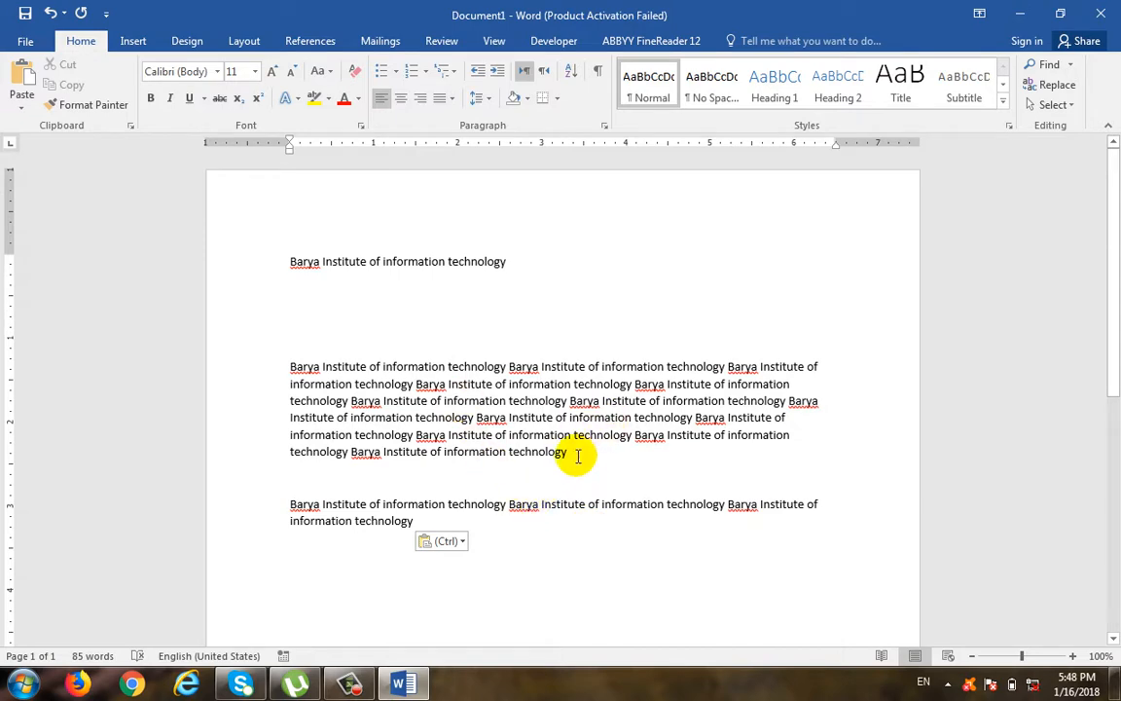
drag(572, 453, 302, 365)
scroll(503, 513, down, 4)
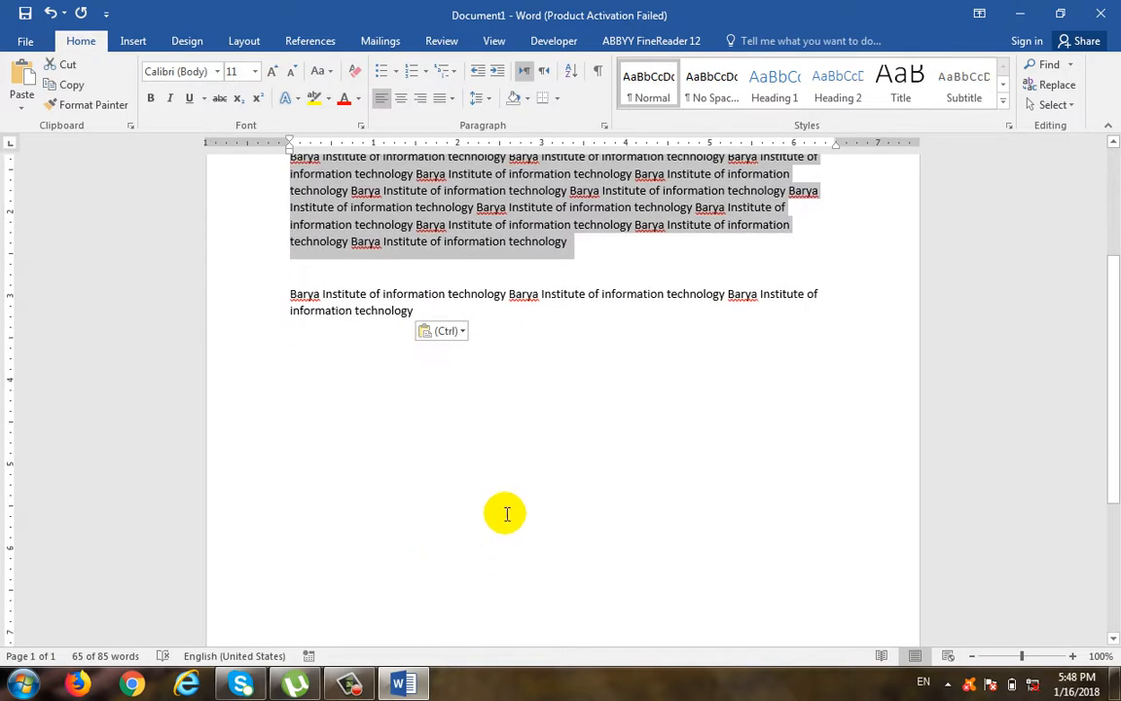
scroll(443, 474, up, 1)
scroll(605, 535, up, 3)
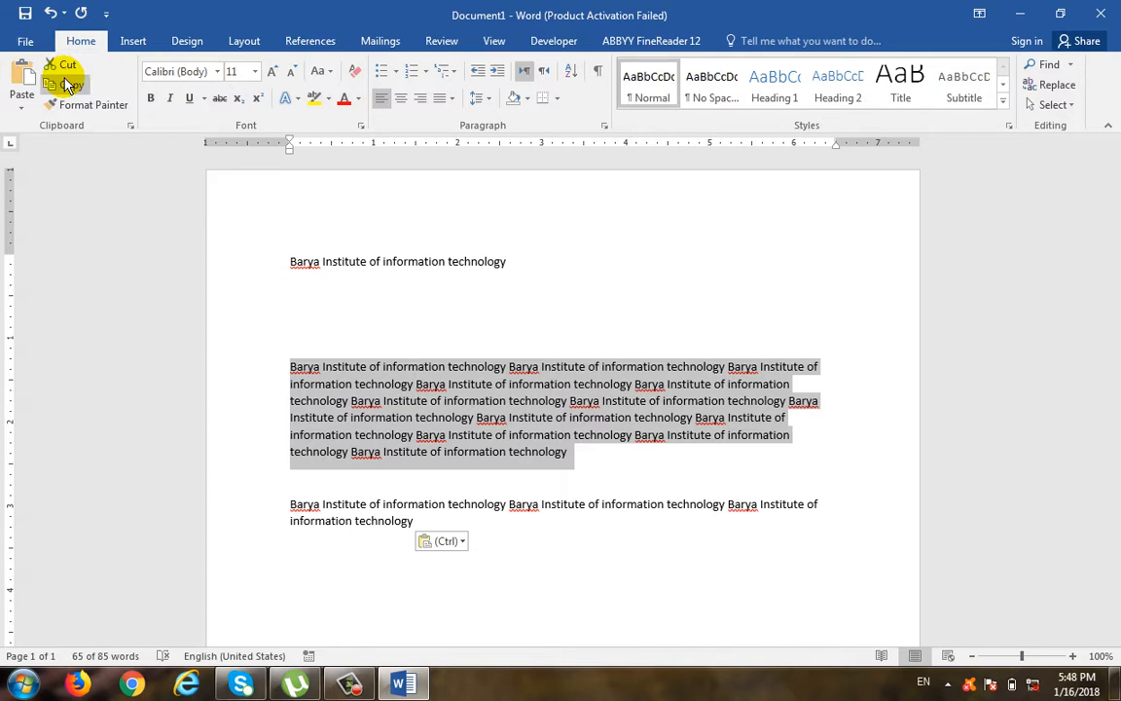
click(513, 425)
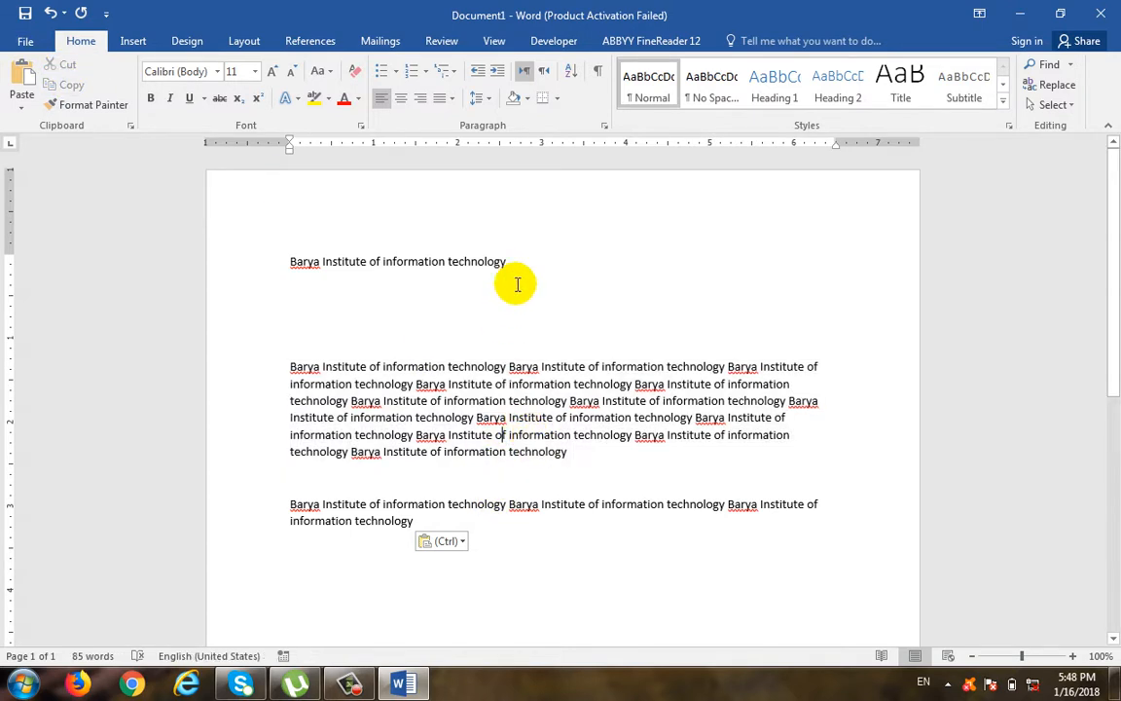
- Copy the first line of the document and paste it below the short paragraph, leaving two blank lines between them
drag(502, 264, 280, 260)
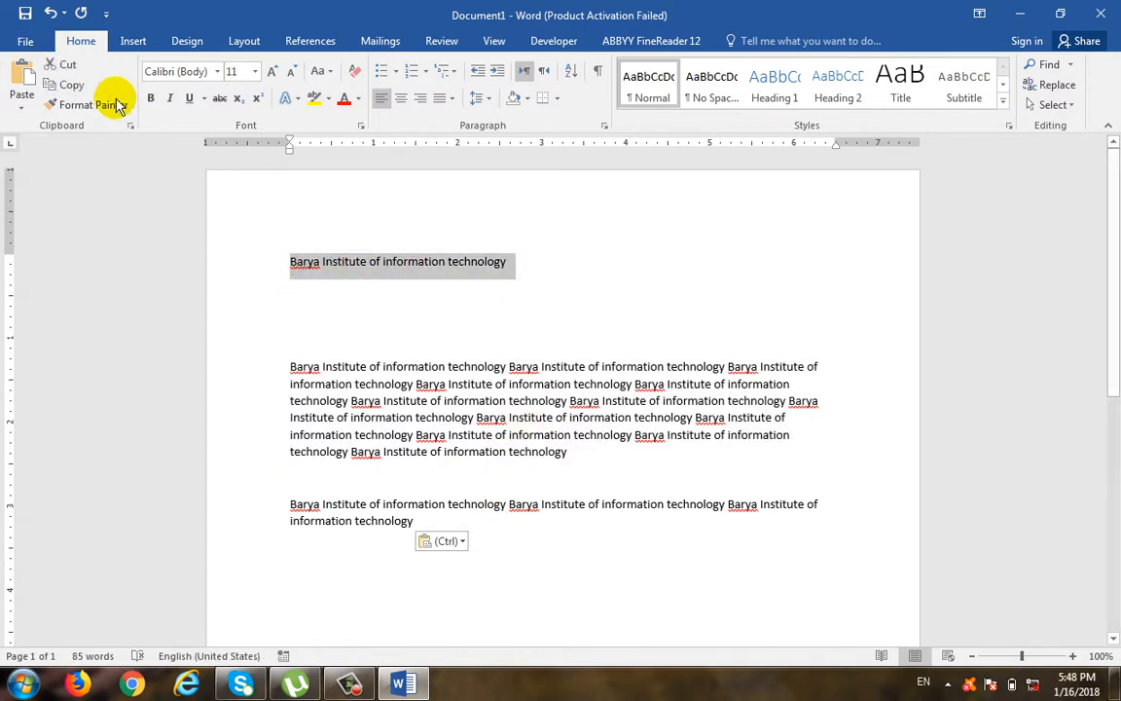
click(71, 85)
scroll(613, 449, down, 5)
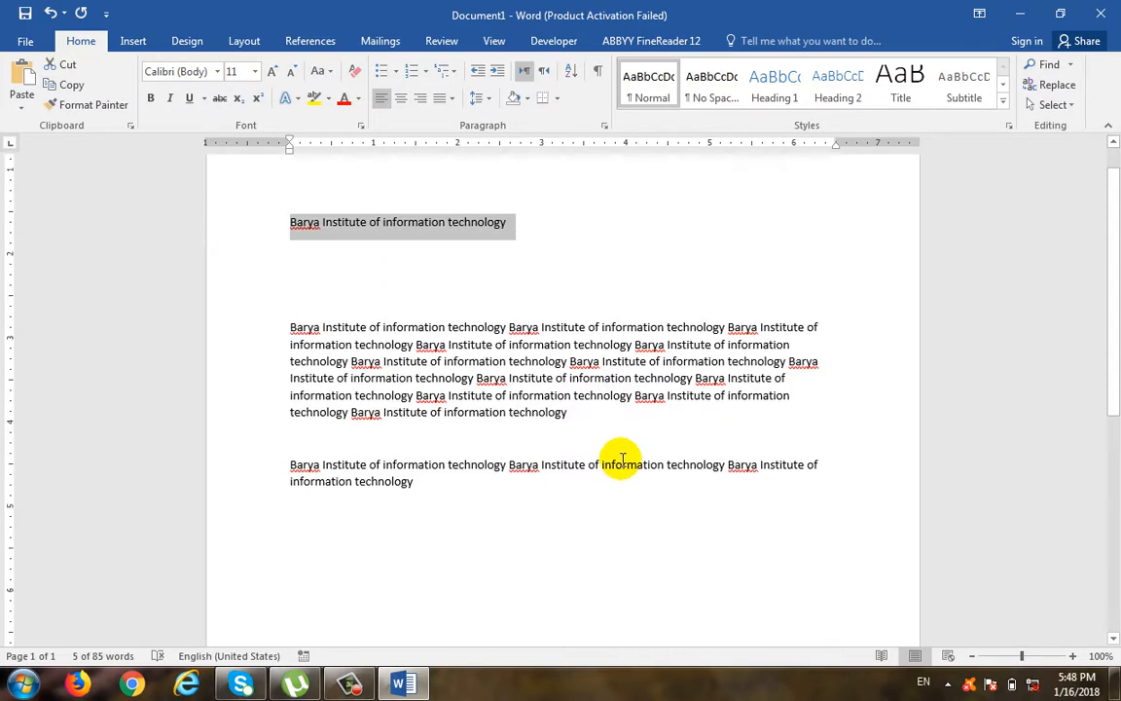
scroll(525, 438, up, 3)
scroll(464, 350, up, 2)
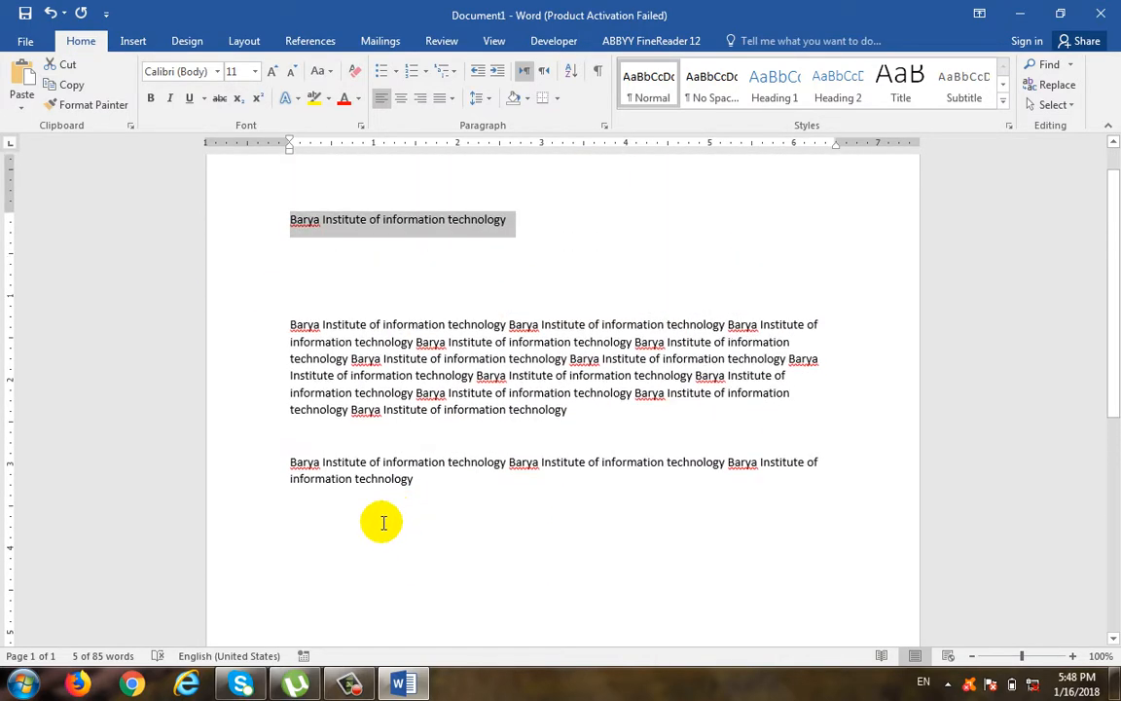
click(470, 516)
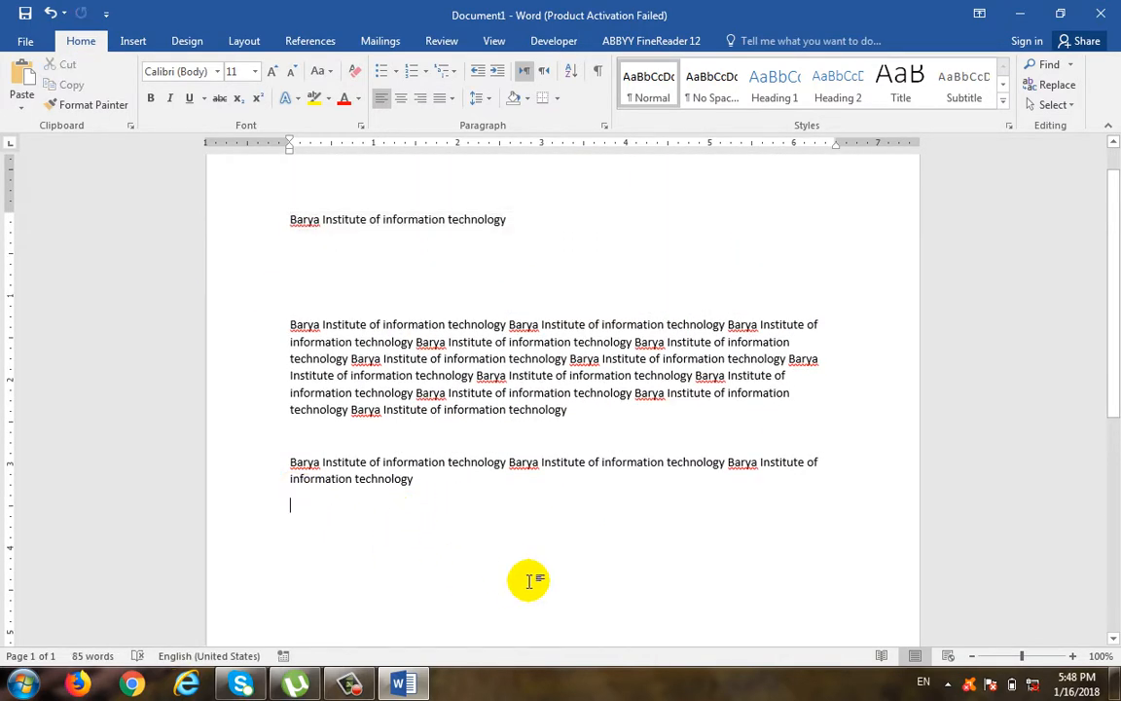
key(Return)
key(Return)
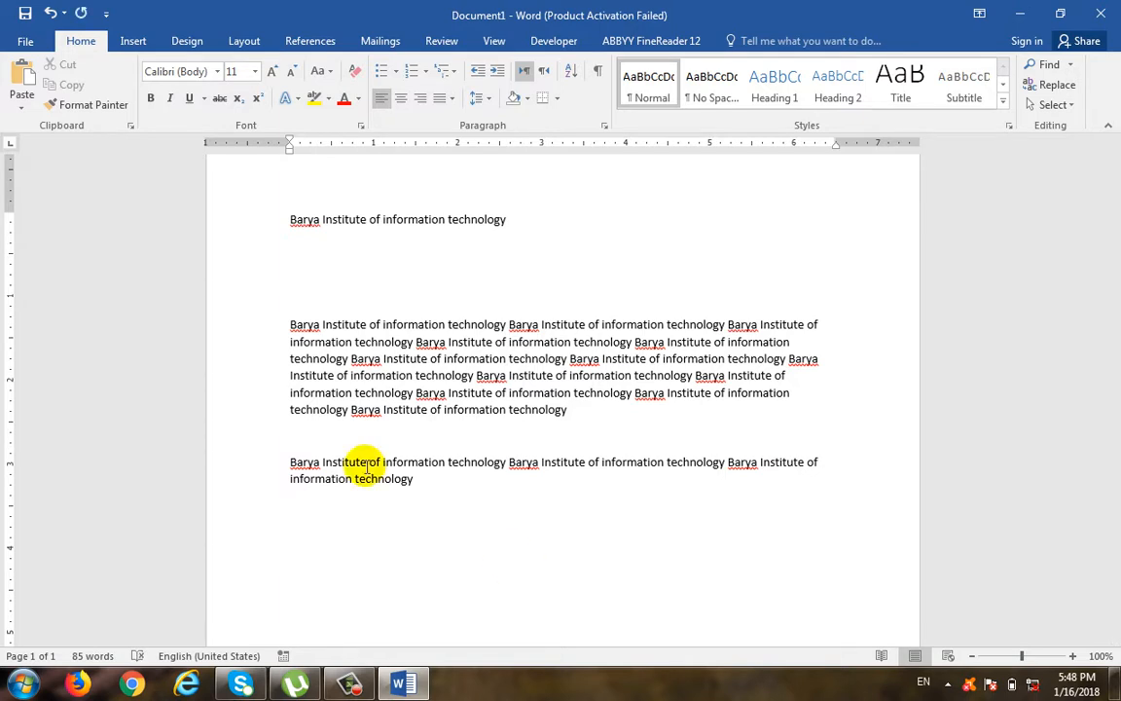
click(21, 103)
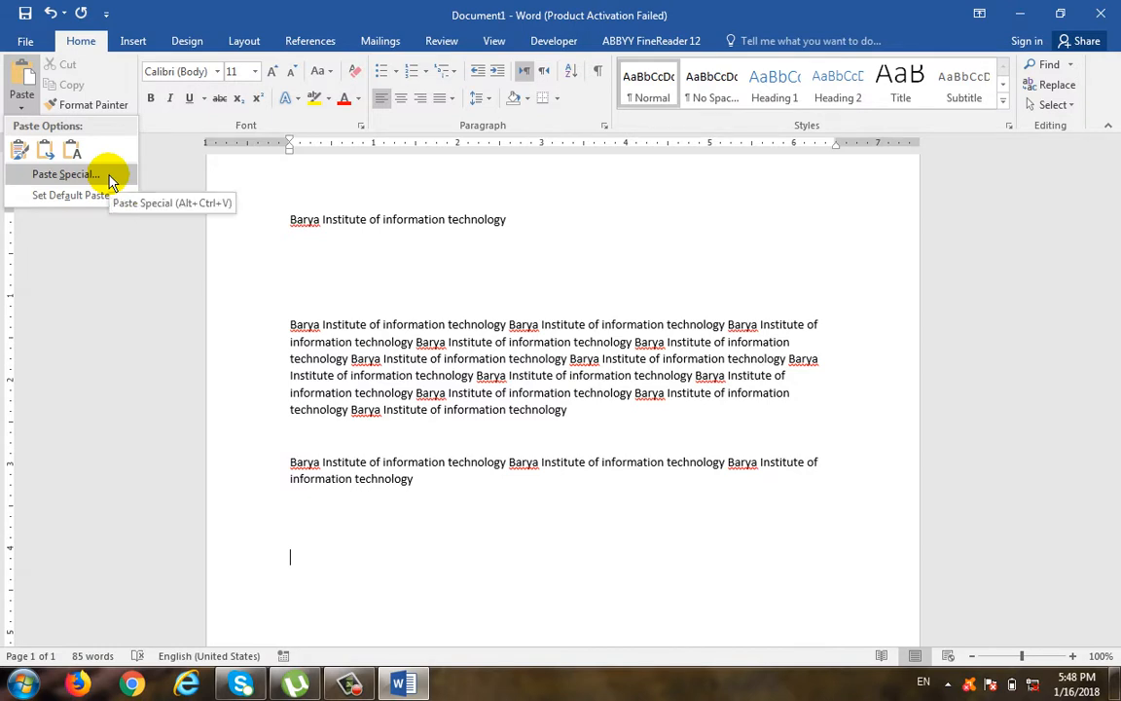
click(20, 75)
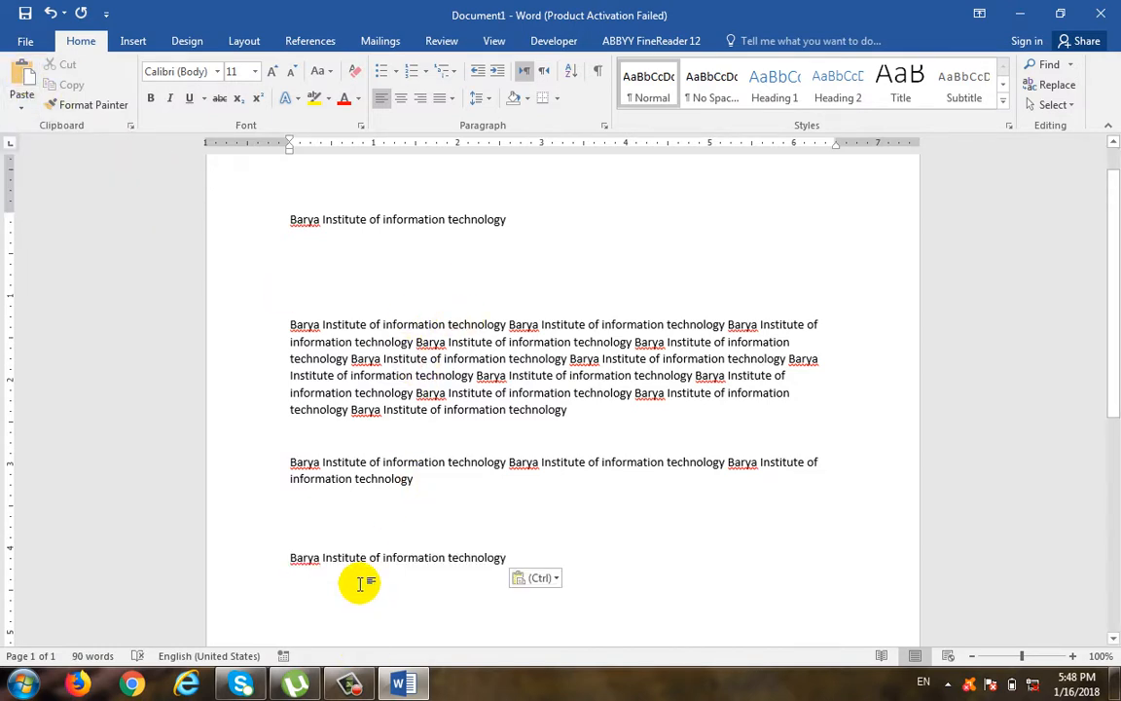
click(469, 218)
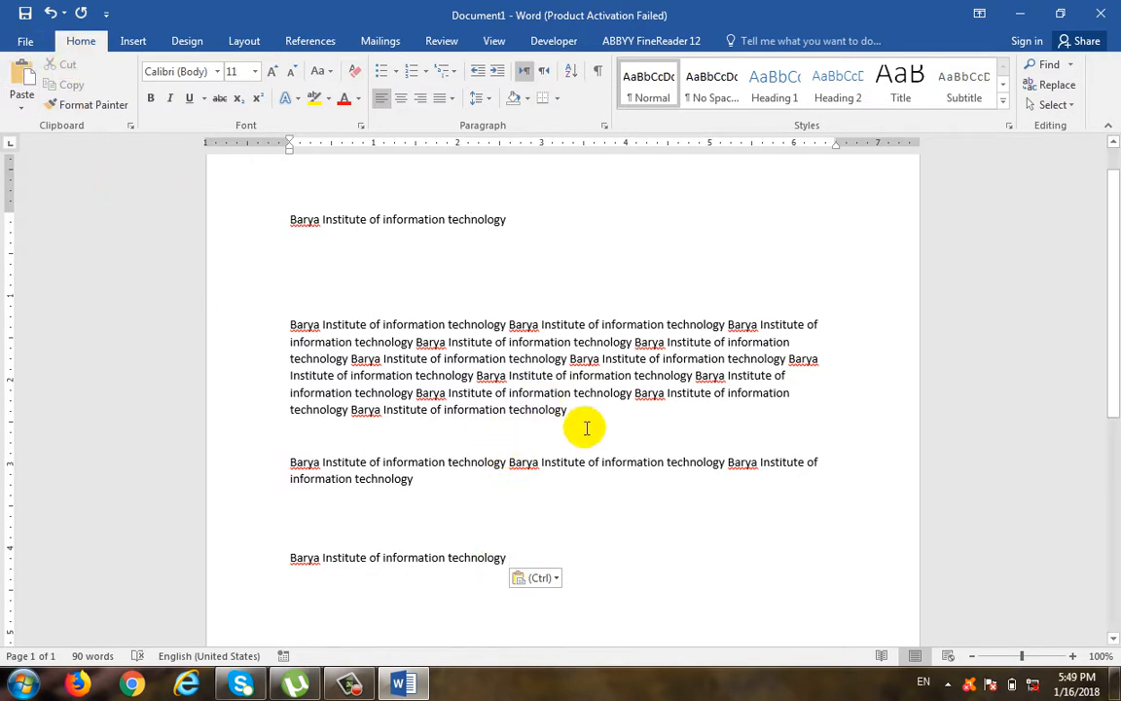
- Cut the long paragraph and paste it directly below the last line of the document
scroll(584, 418, up, 1)
drag(579, 450, 270, 369)
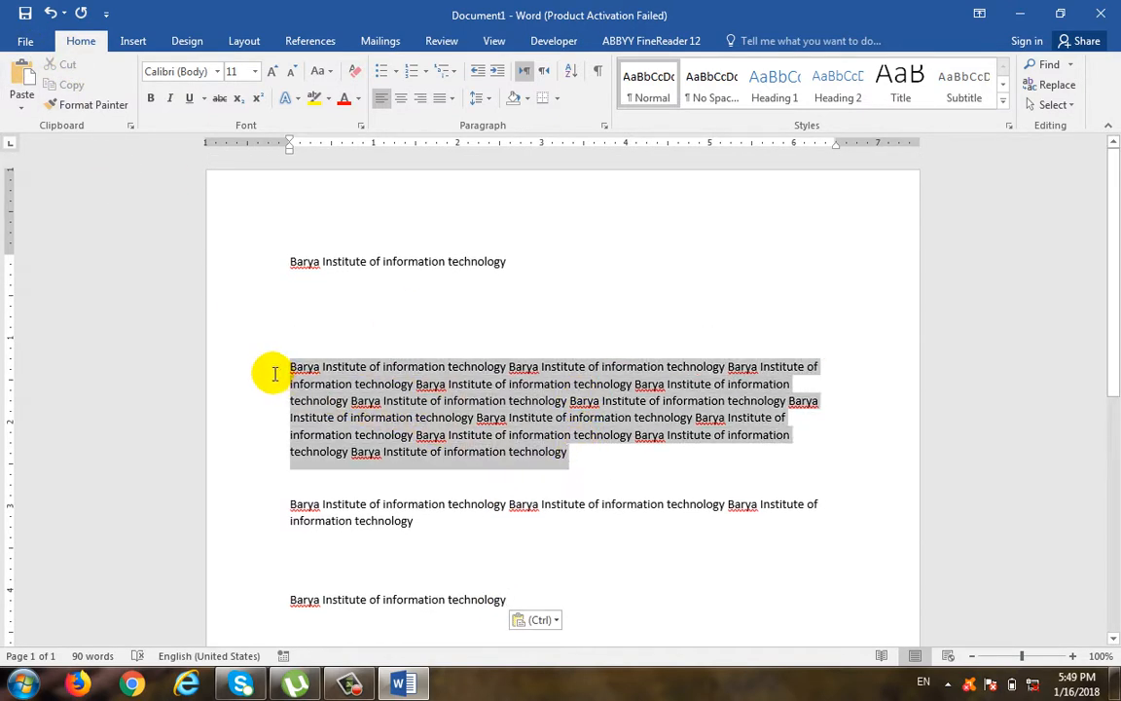
scroll(393, 400, down, 2)
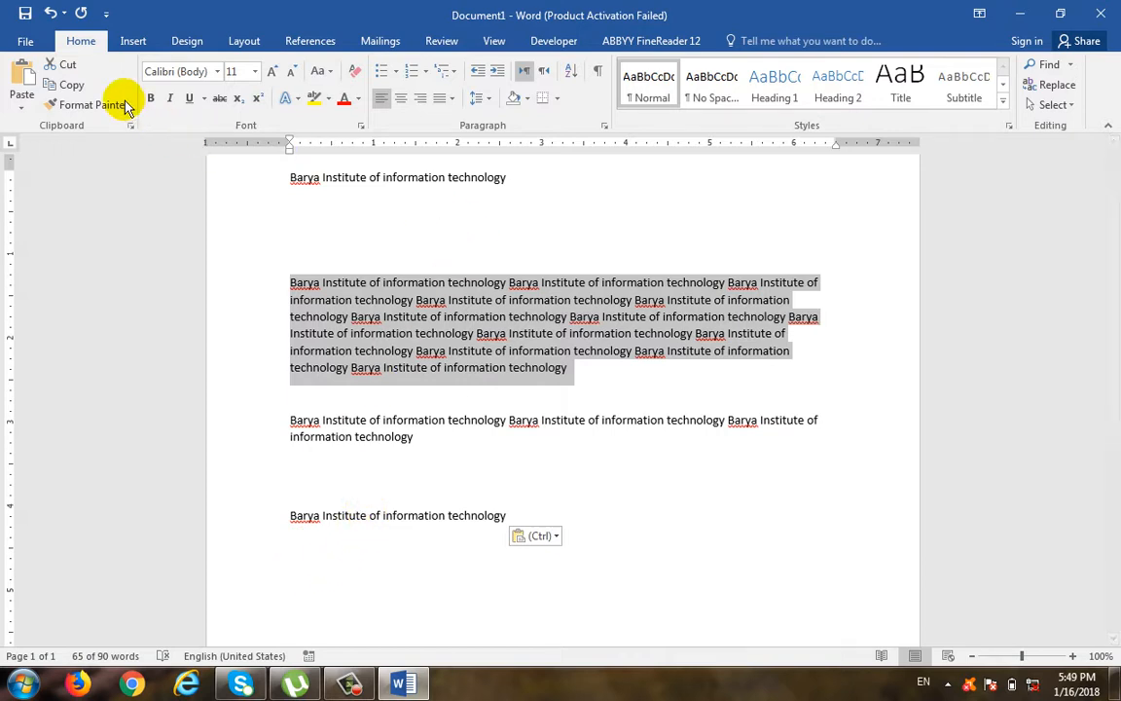
click(73, 68)
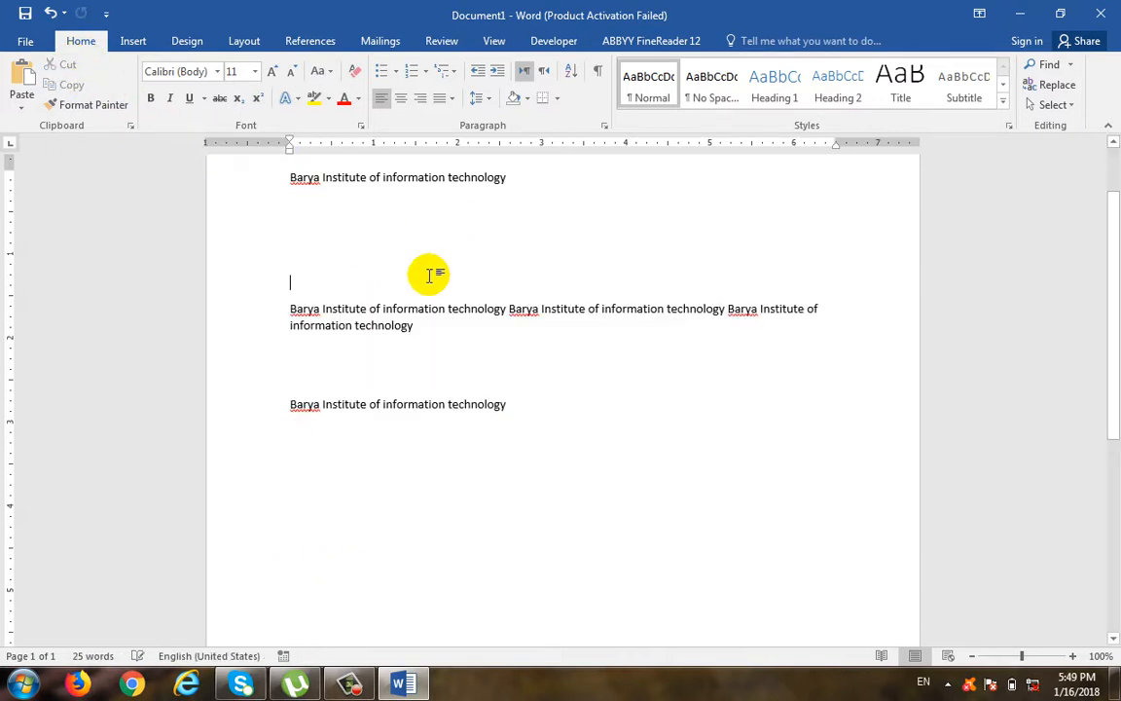
click(328, 440)
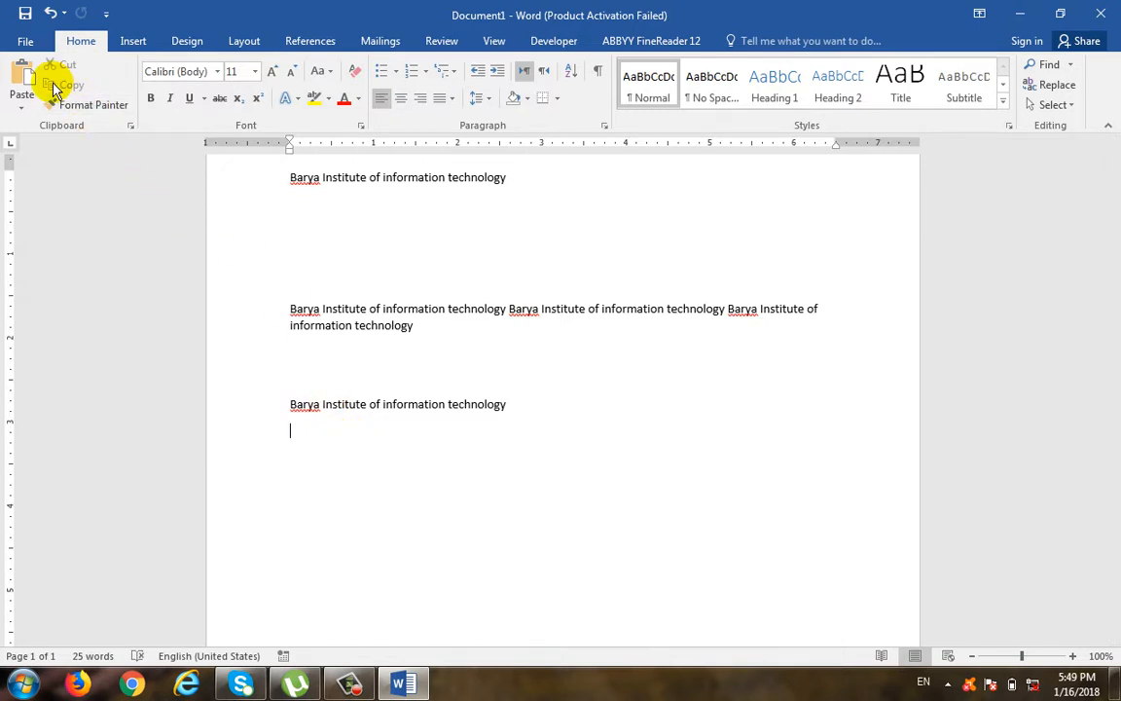
click(18, 67)
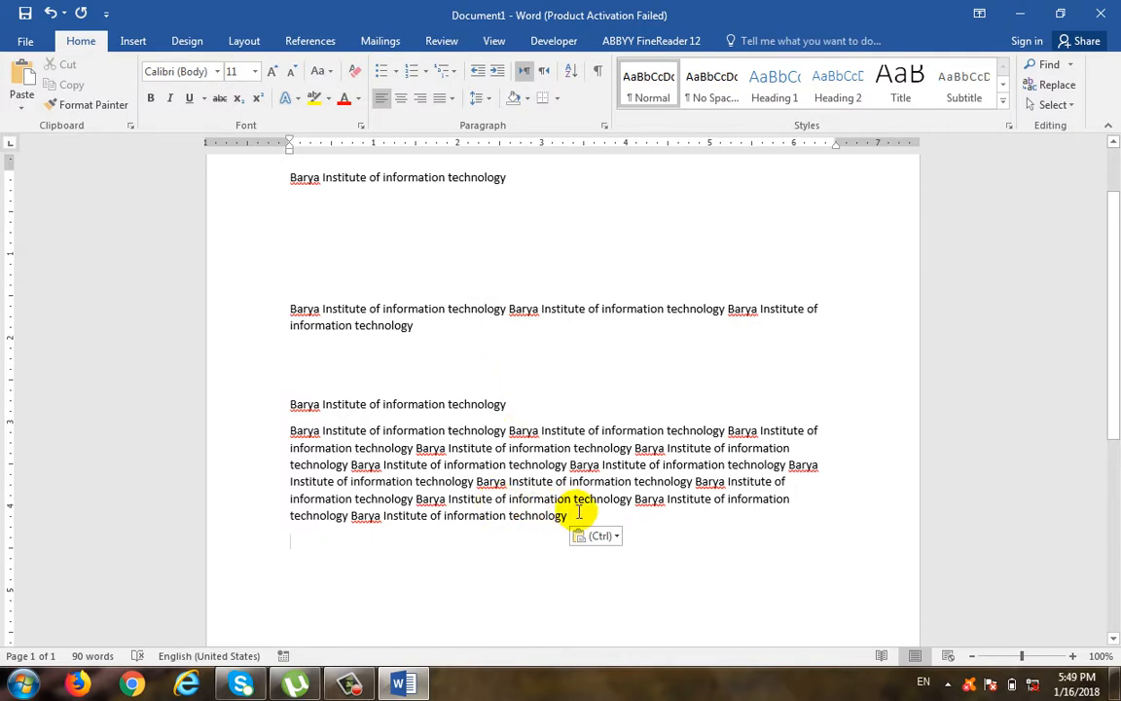
- Copy the long paragraph at the document's end and paste it directly under the first line
shift+click(290, 448)
shift+click(290, 430)
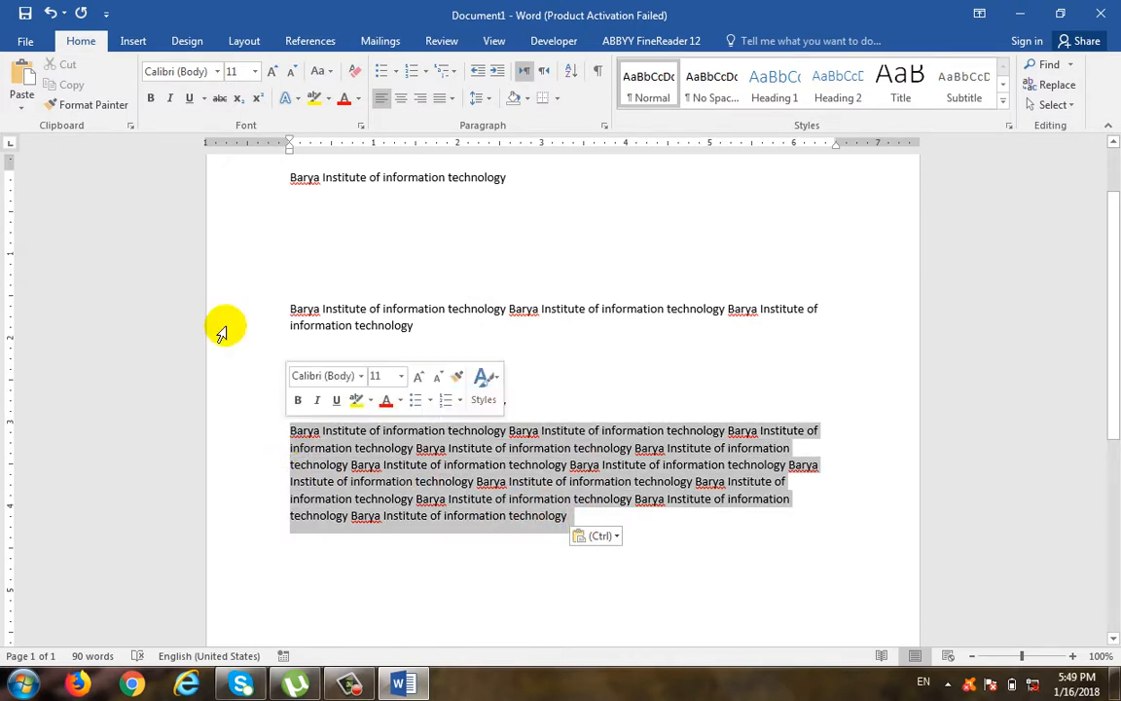
click(73, 83)
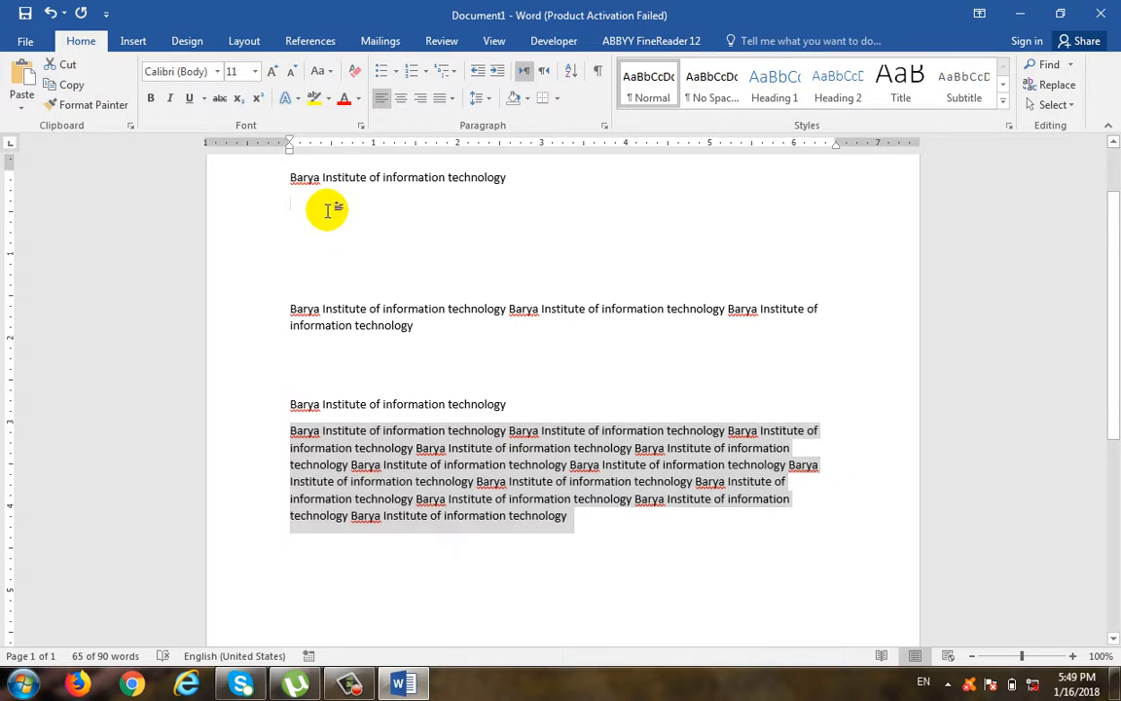
click(325, 210)
click(21, 90)
click(23, 76)
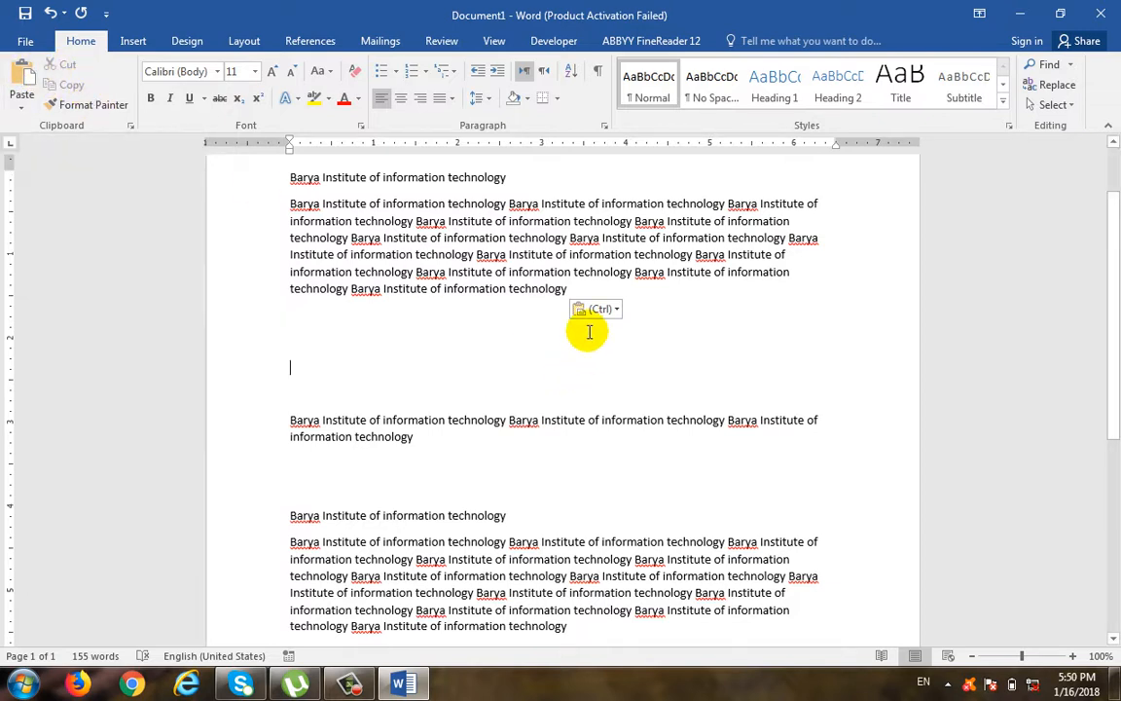
- Move the two-line paragraph from the middle of the document to the end, below the last long paragraph
scroll(564, 399, up, 2)
drag(438, 523, 282, 500)
key(ctrl+c)
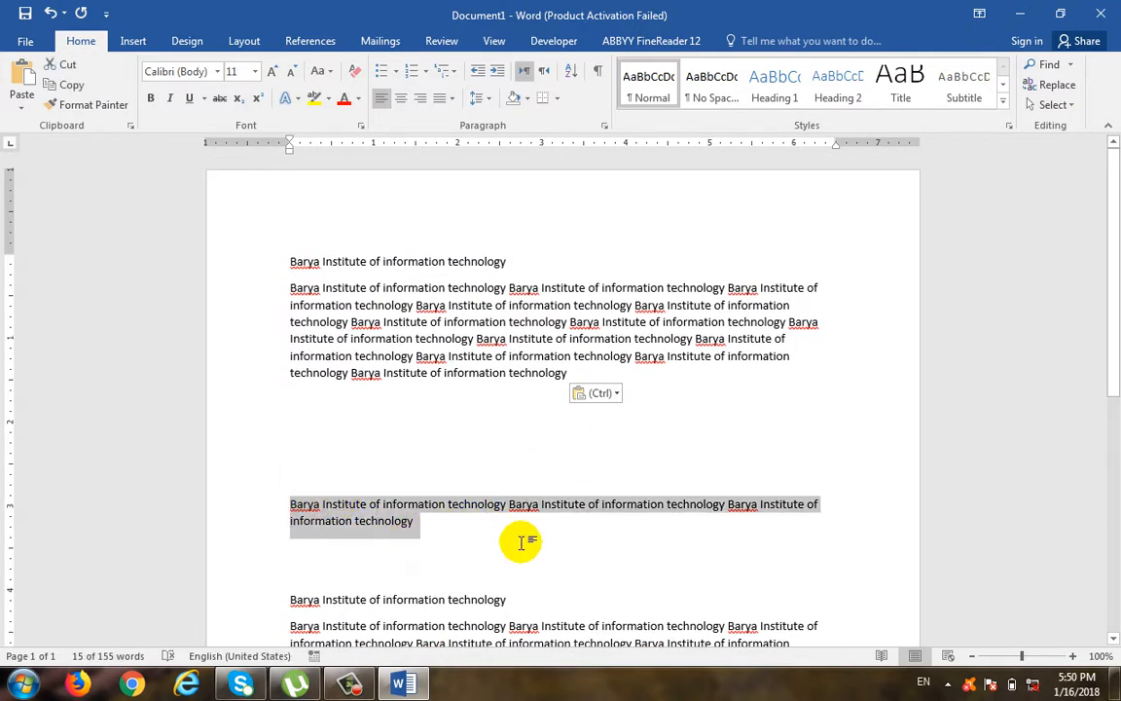
key(Delete)
scroll(530, 525, down, 2)
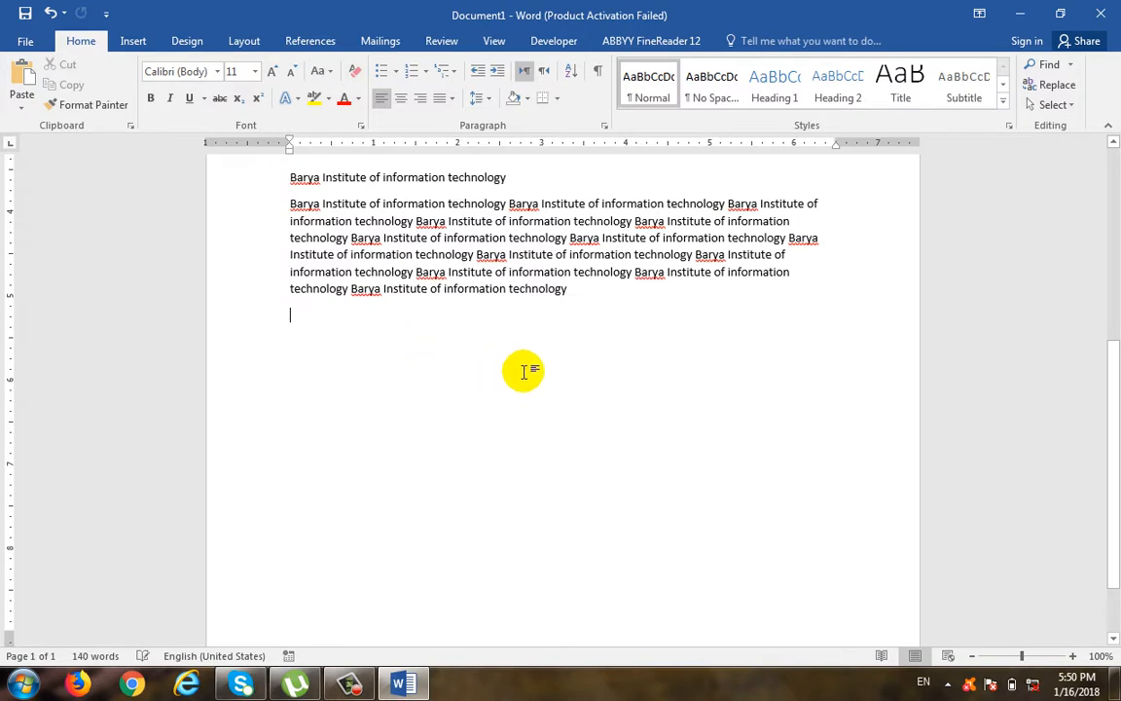
key(ctrl+v)
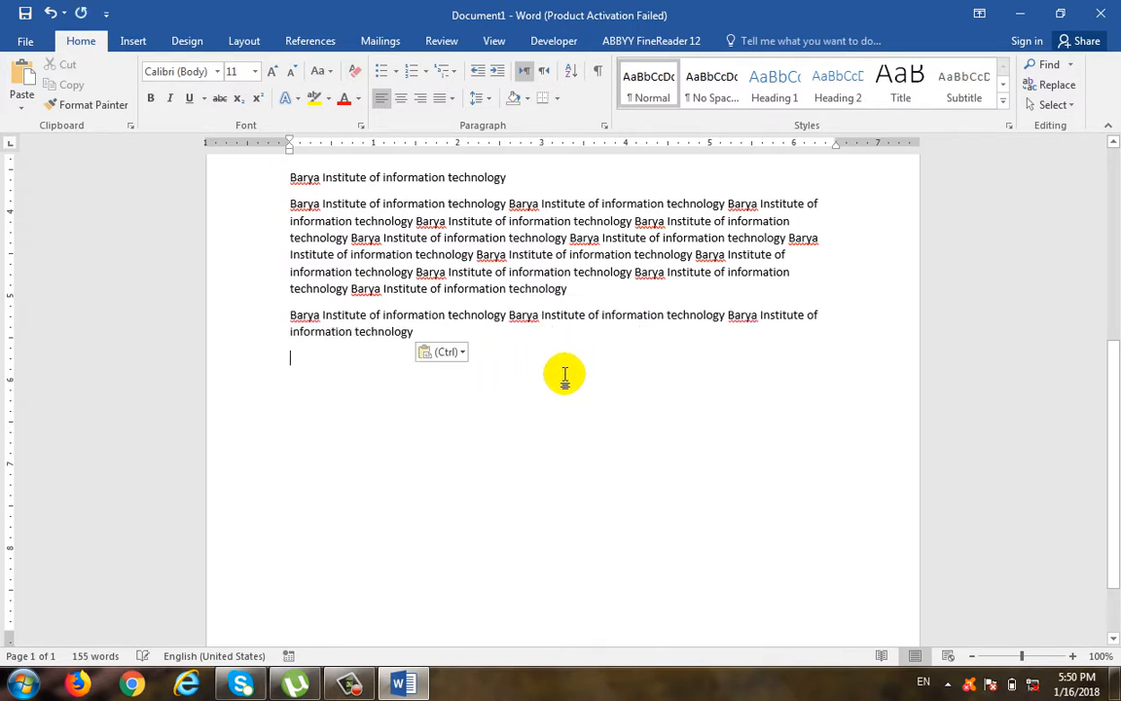
- Paste three more copies of the two-line paragraph at the end of the document
key(ctrl+v)
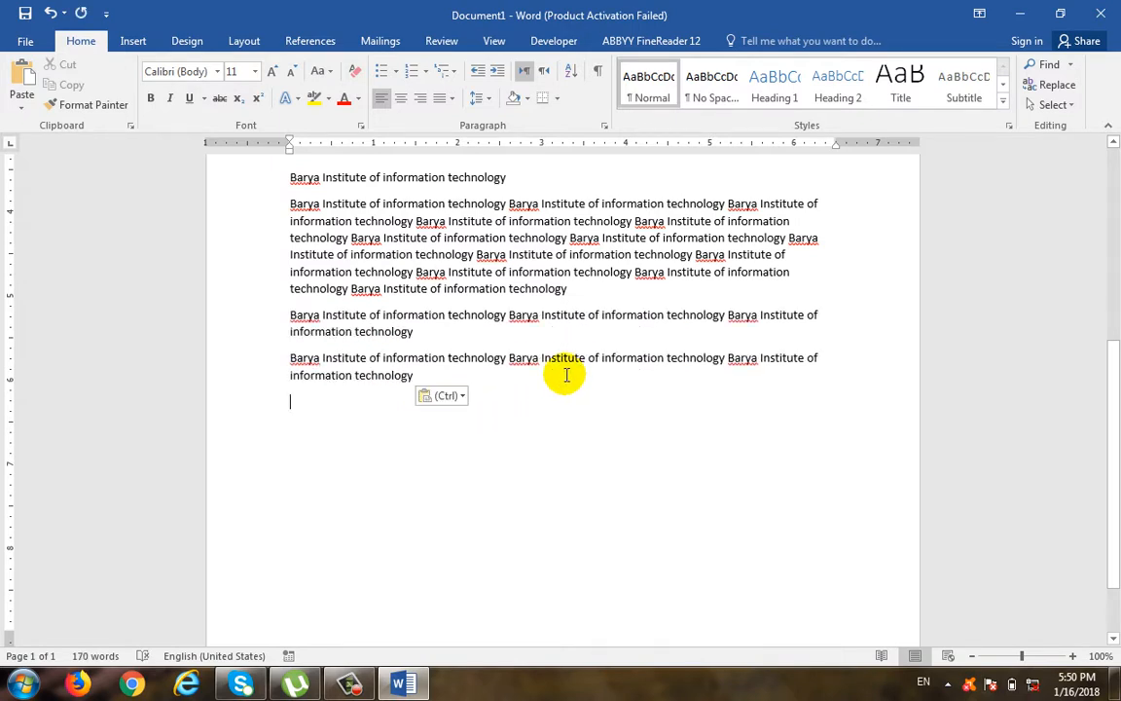
key(ctrl+v)
key(ctrl+v)
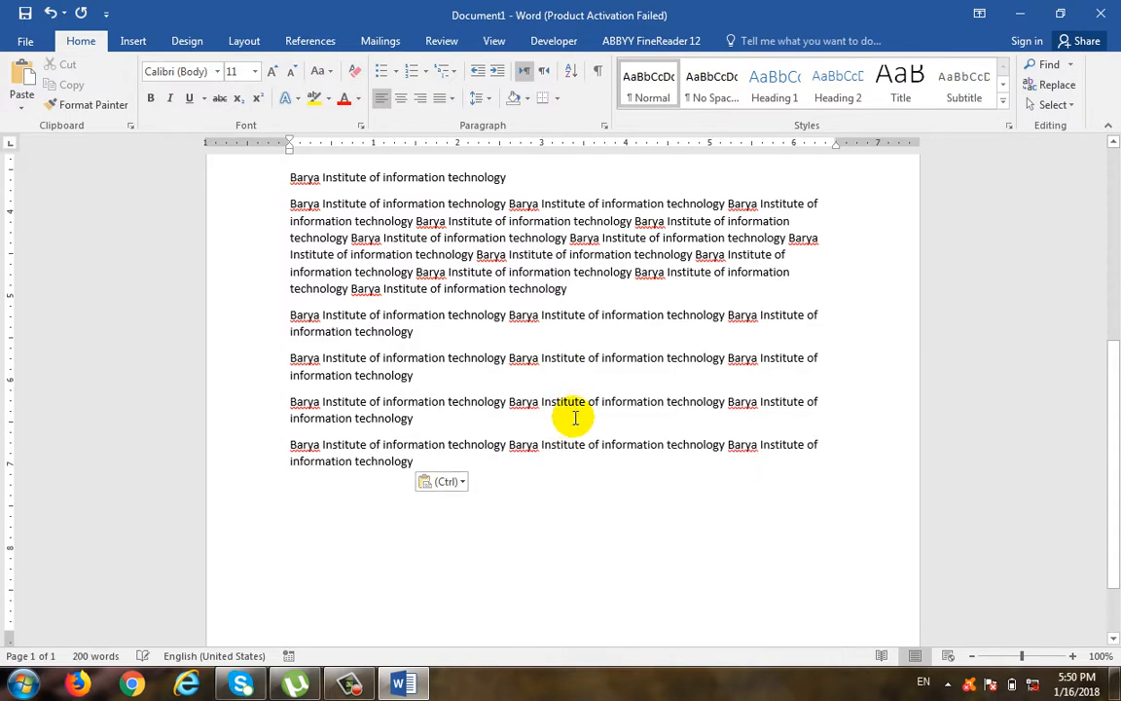
scroll(575, 417, up, 7)
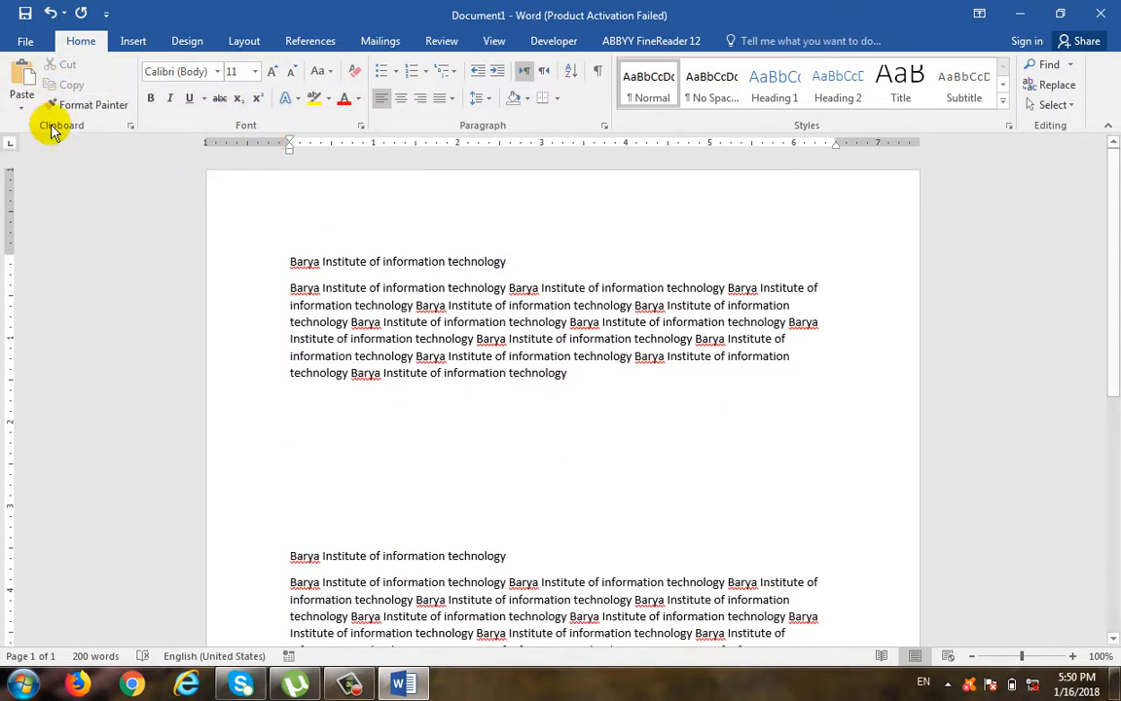
click(24, 115)
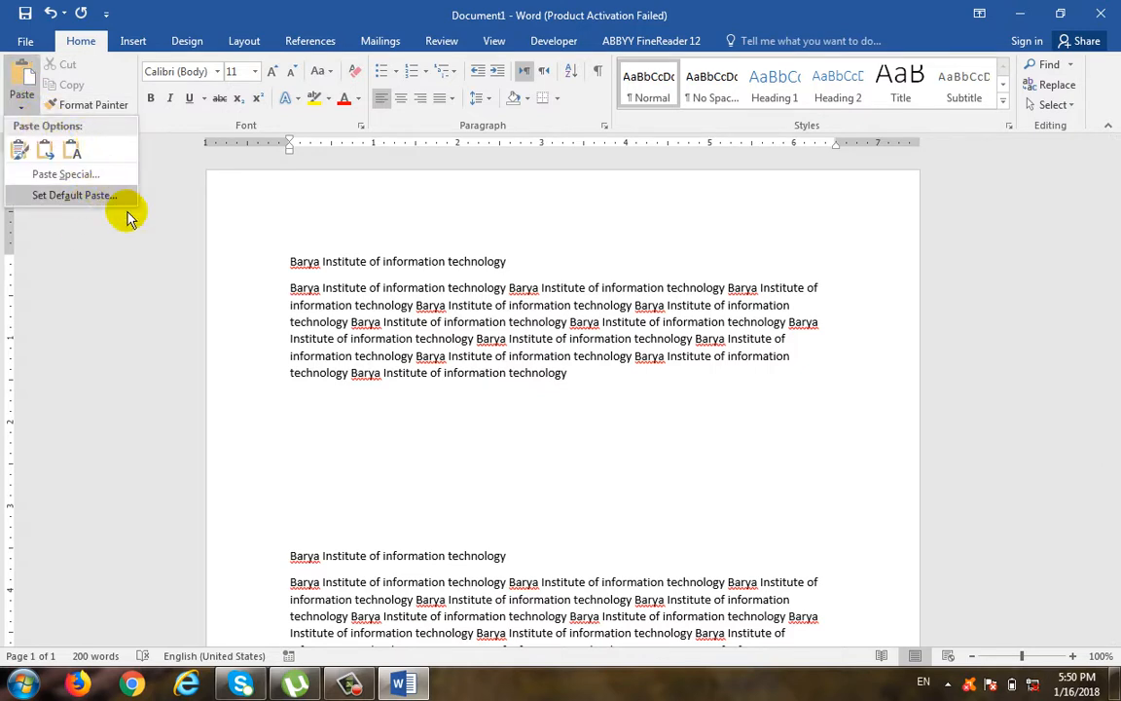
click(601, 423)
- Format the document's first line as 20 pt, bold, red text and copy it
drag(478, 261, 302, 261)
key(ctrl+c)
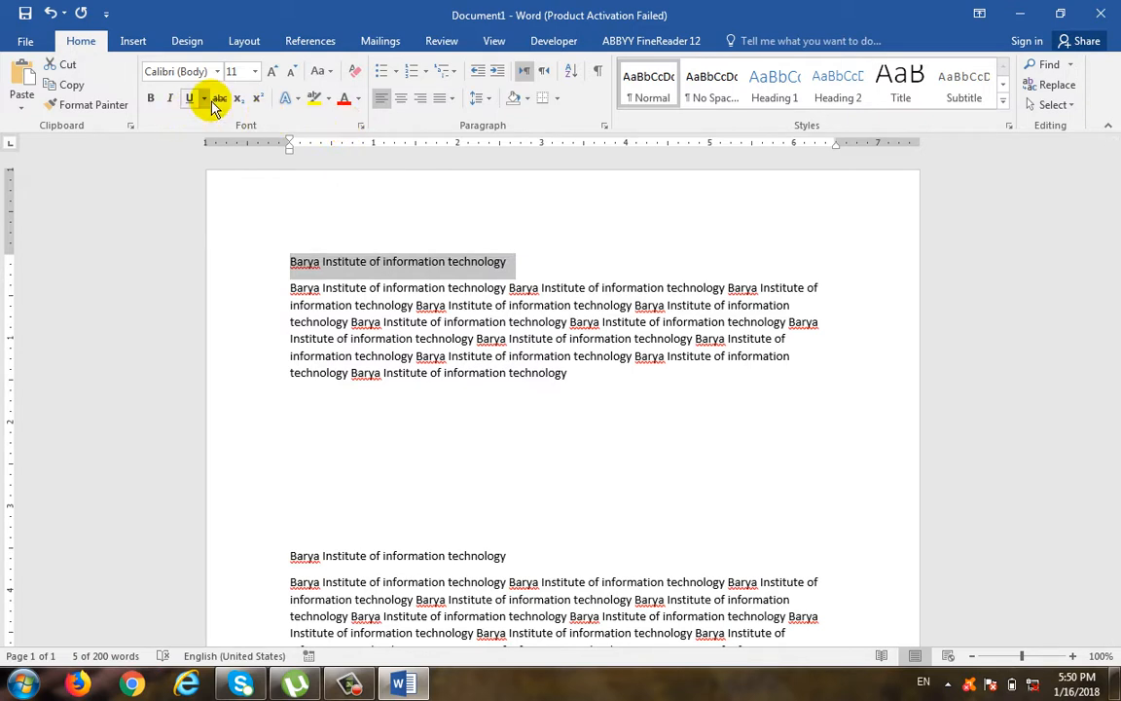
click(256, 72)
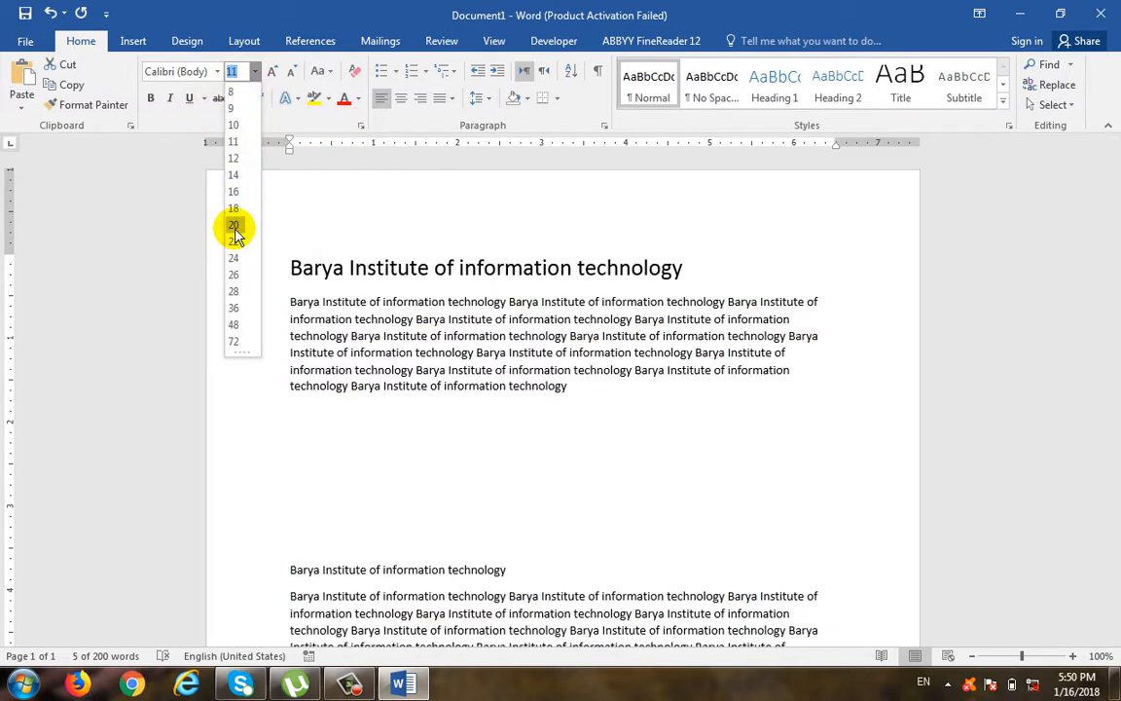
click(234, 223)
click(151, 99)
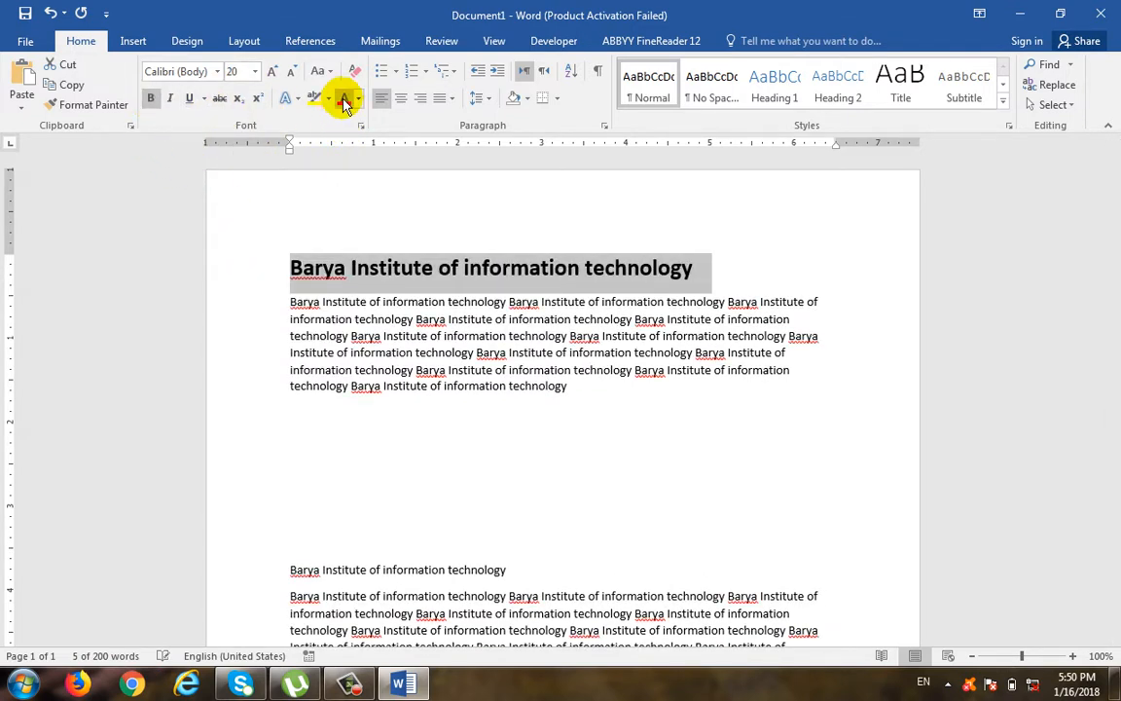
click(344, 102)
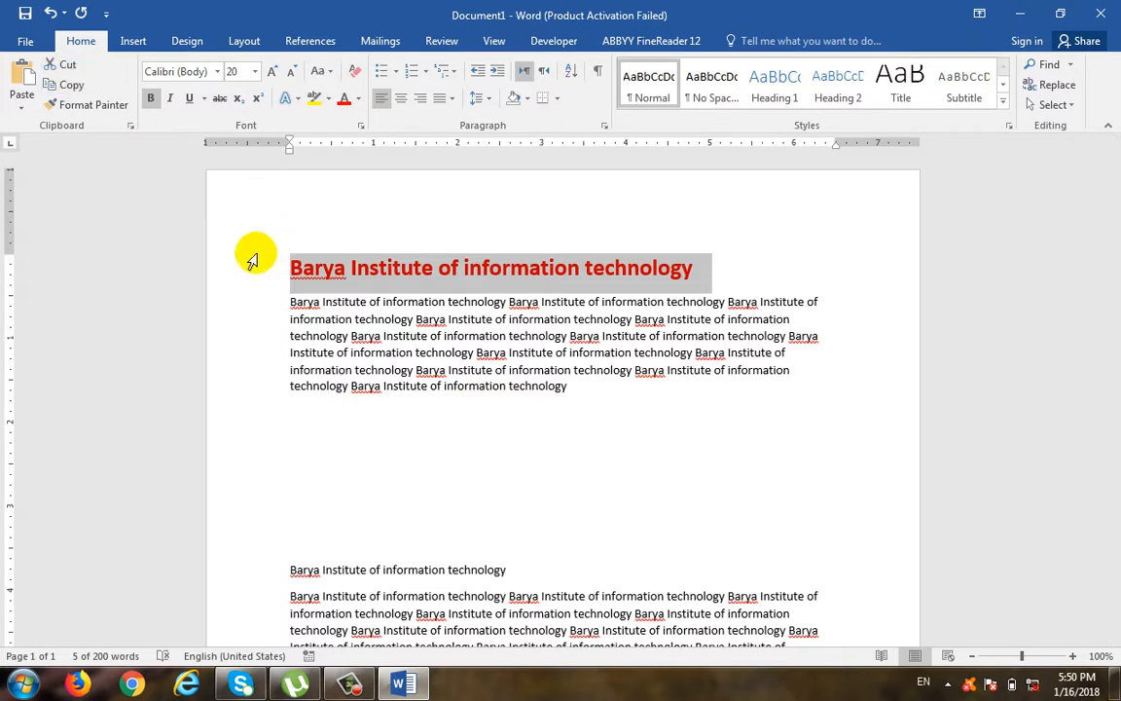
- Paste the copied heading into the blank space below the first long paragraph and undo that paste
click(284, 466)
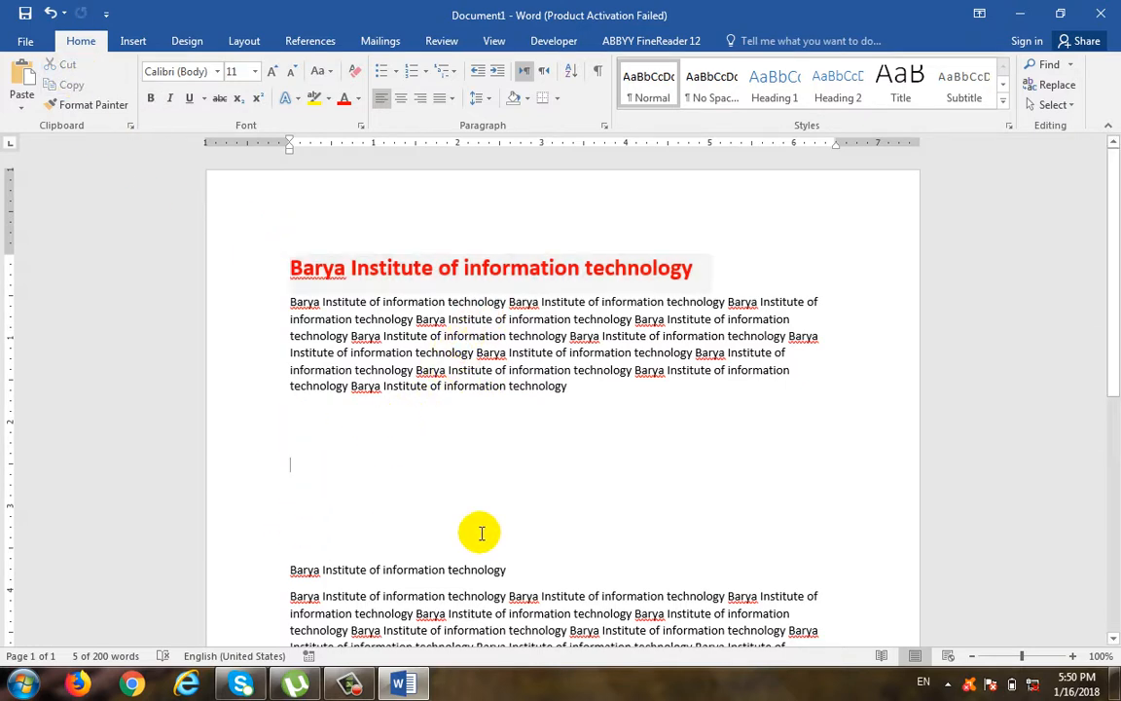
click(17, 73)
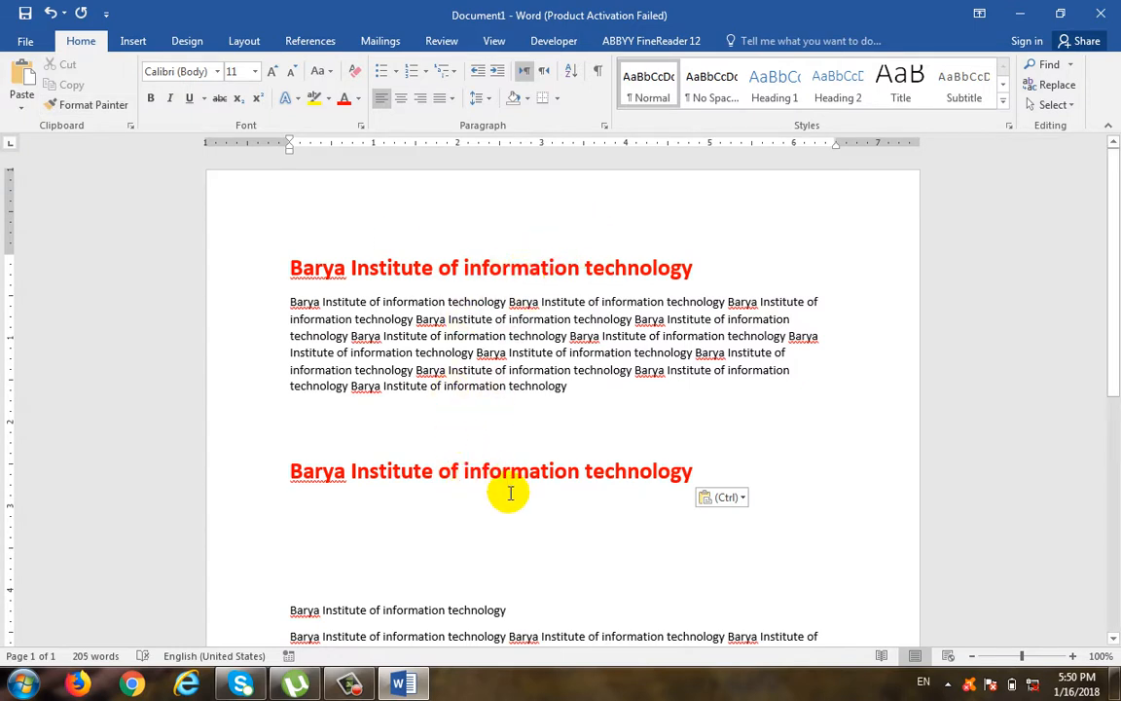
key(ctrl+z)
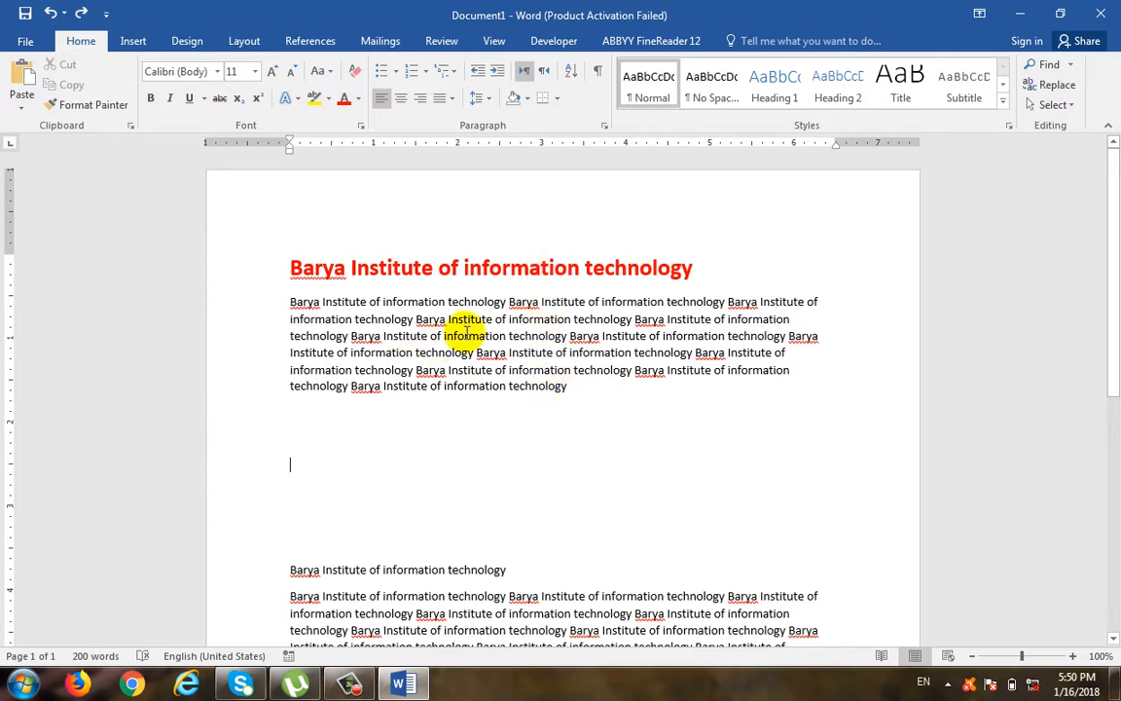
- Use Paste Special to insert the copied heading as a Microsoft Word Document Object below the first long paragraph
click(18, 97)
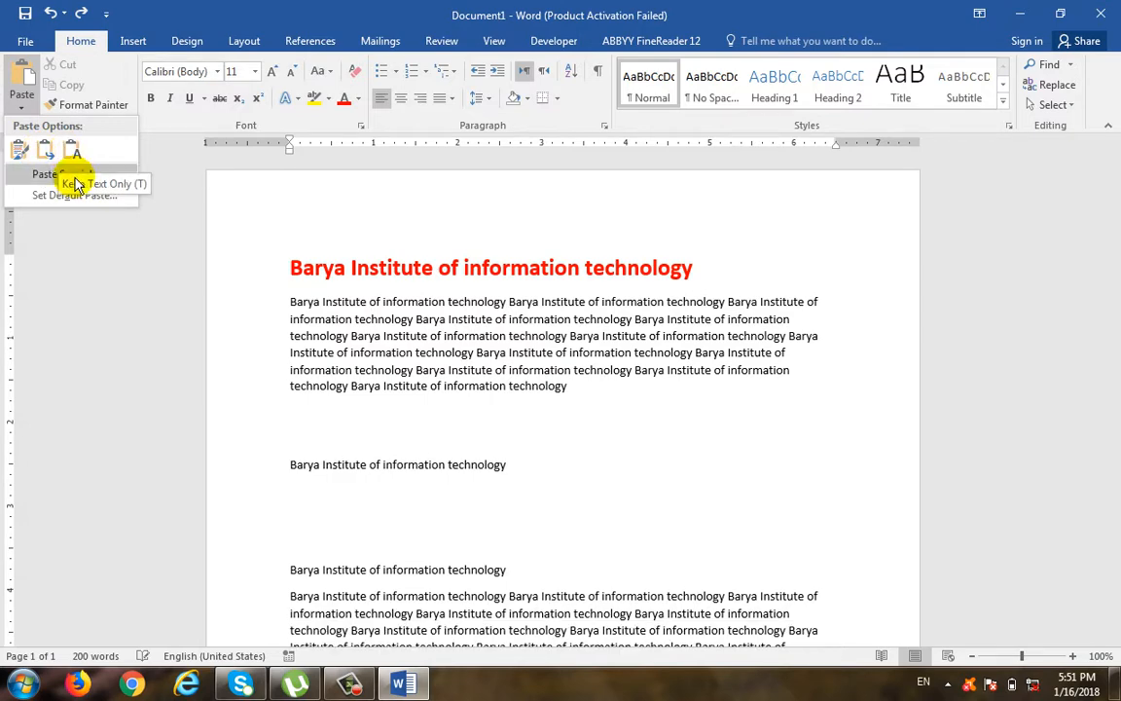
click(127, 209)
key(ctrl+alt+v)
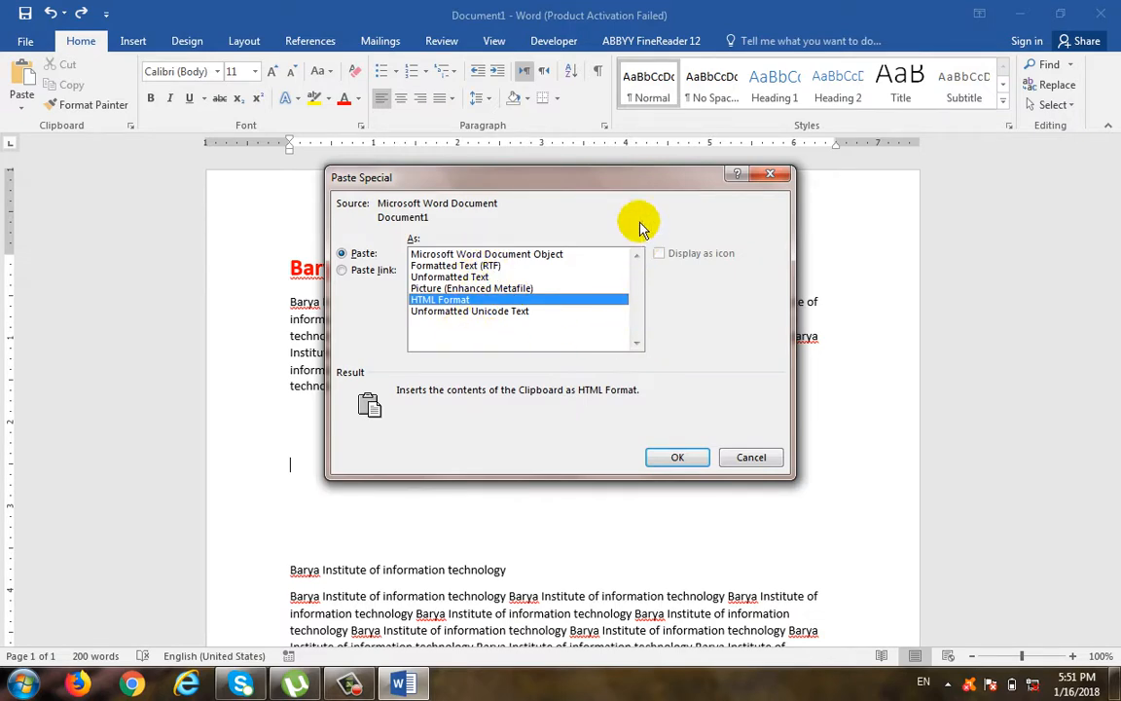
drag(570, 177, 829, 229)
click(747, 307)
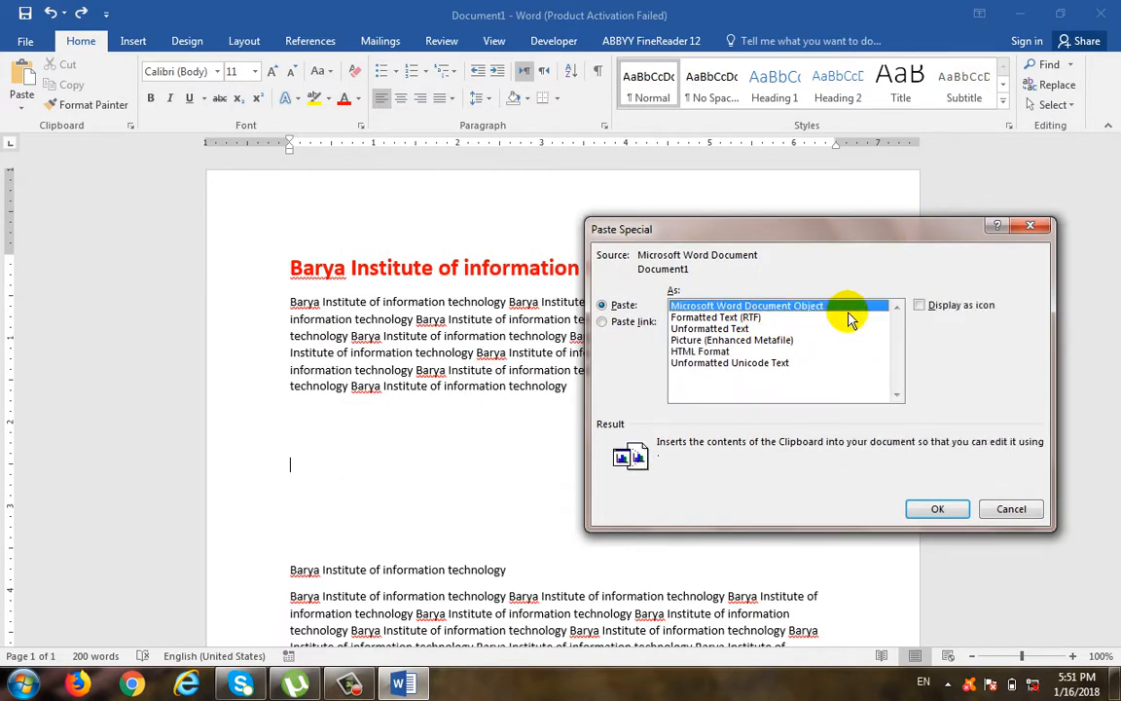
click(931, 509)
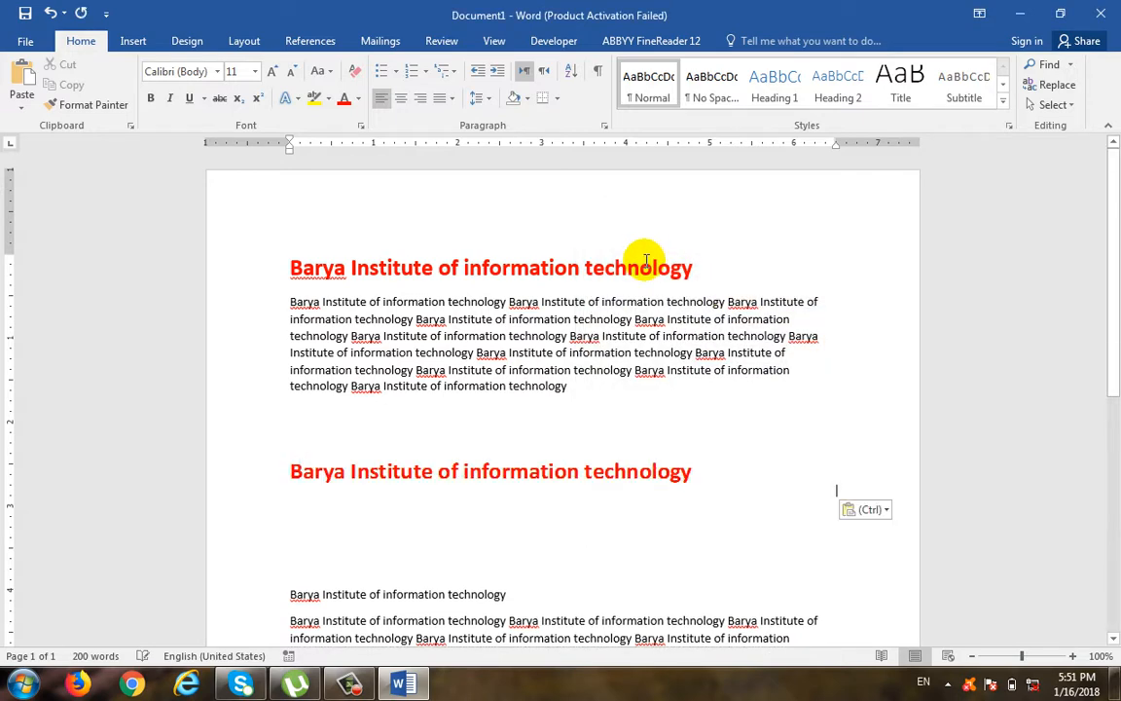
- Resize the embedded heading object so its frame is just wider than the text and slightly taller than originally pasted
click(545, 487)
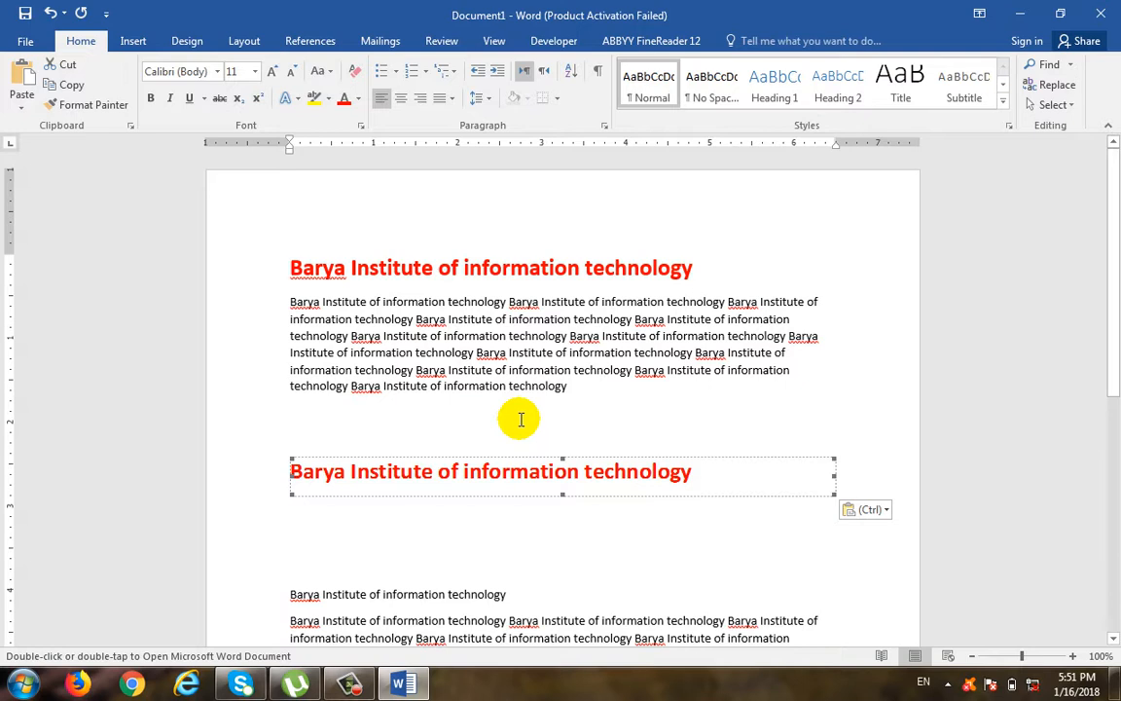
click(572, 545)
click(545, 487)
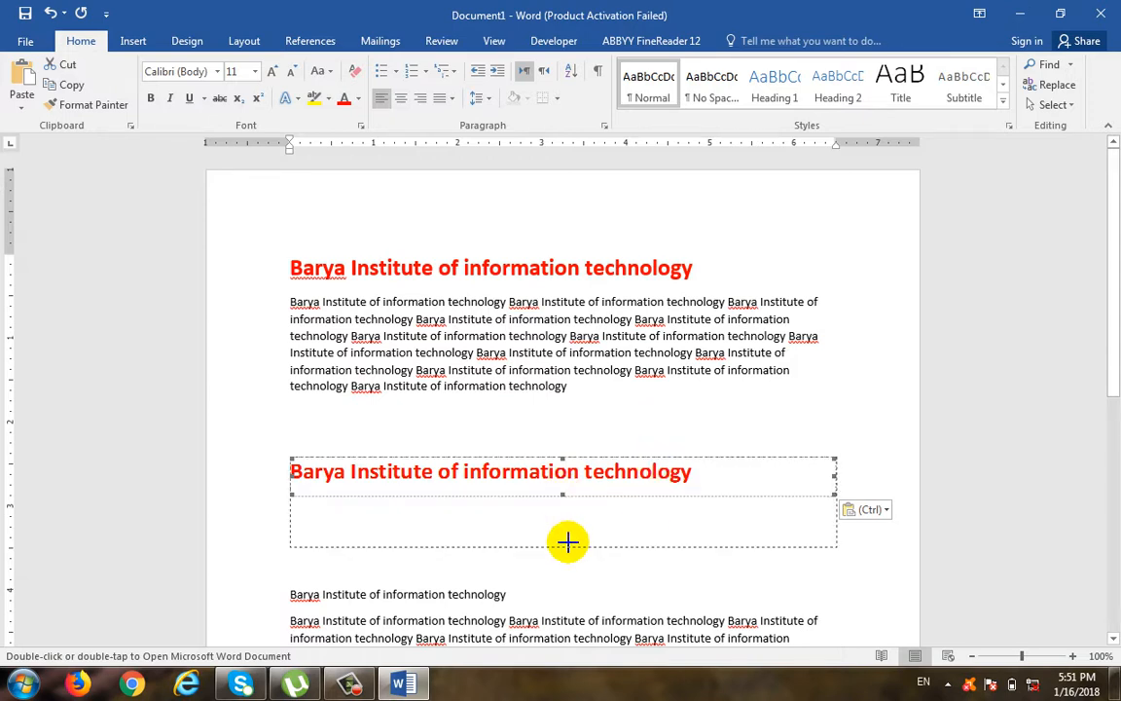
drag(567, 541, 569, 543)
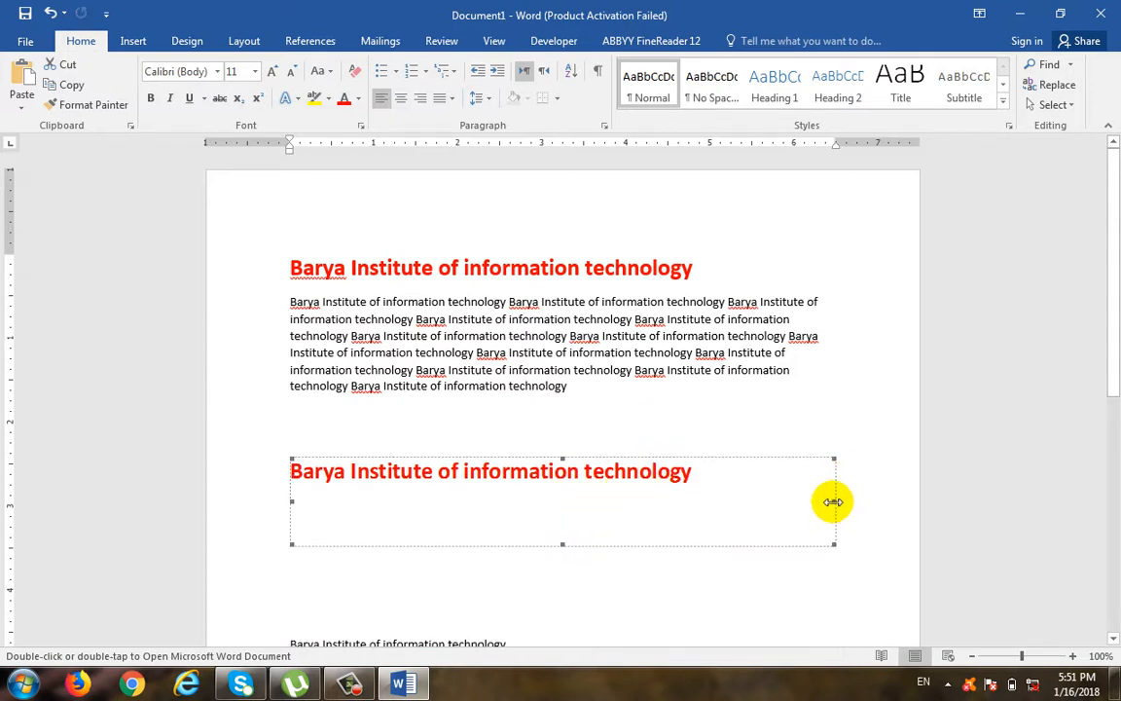
drag(833, 501, 699, 501)
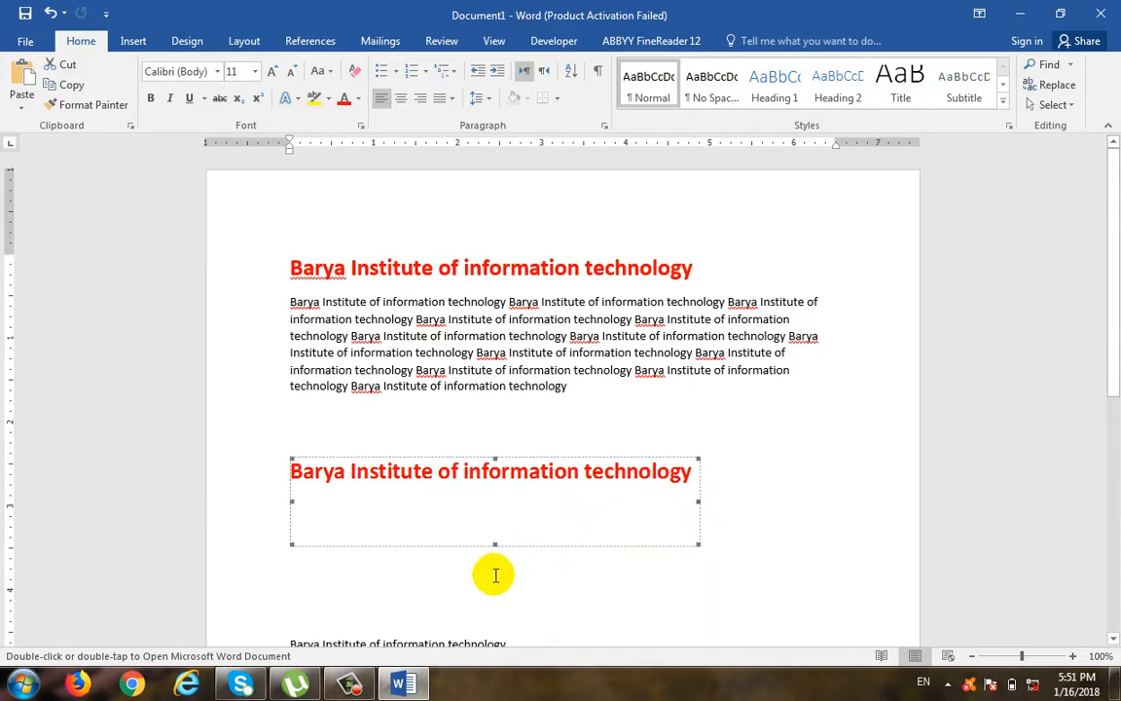
drag(497, 542, 533, 507)
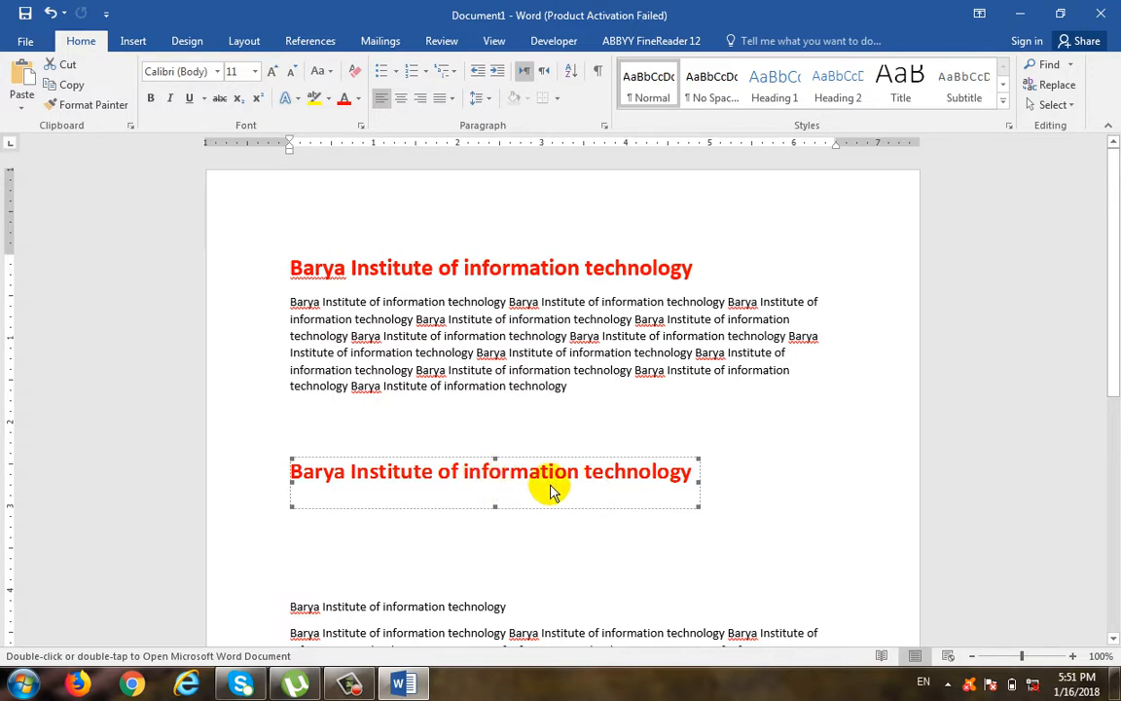
- Open the embedded heading object, delete the word "technology" so it reads "Barya Institute of information", and return to the main document
double_click(548, 483)
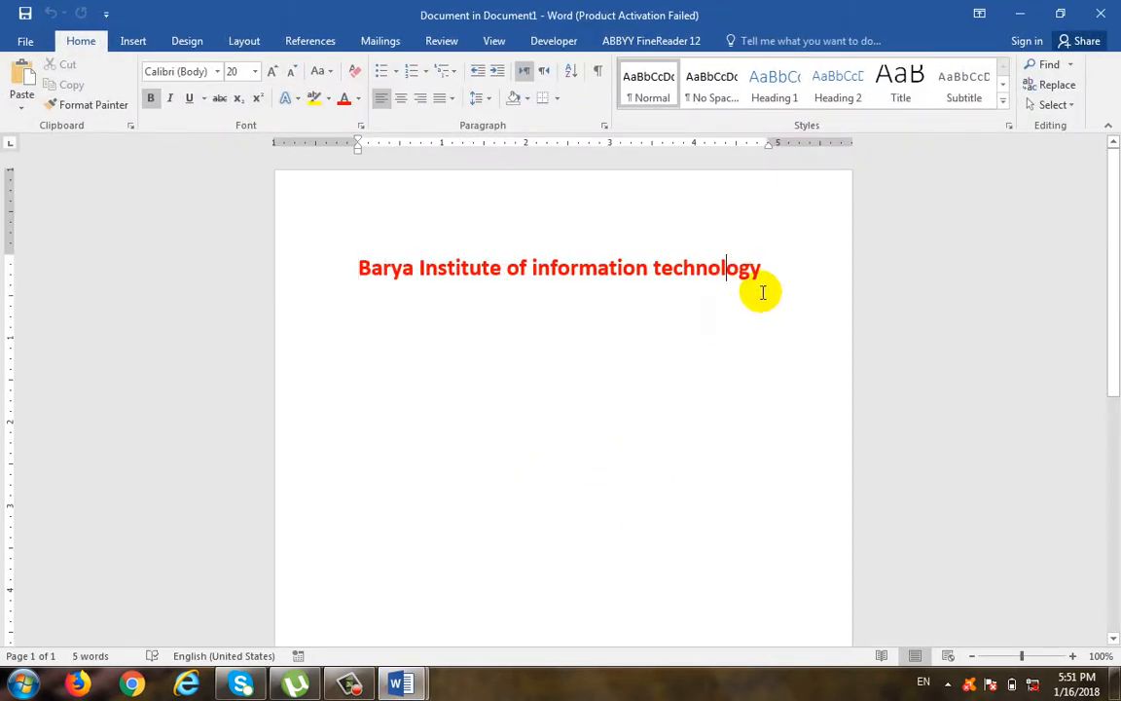
click(797, 320)
key(BackSpace)
key(BackSpace)
key(BackSpace)
key(BackSpace)
key(BackSpace)
key(BackSpace)
key(BackSpace)
key(BackSpace)
key(BackSpace)
key(BackSpace)
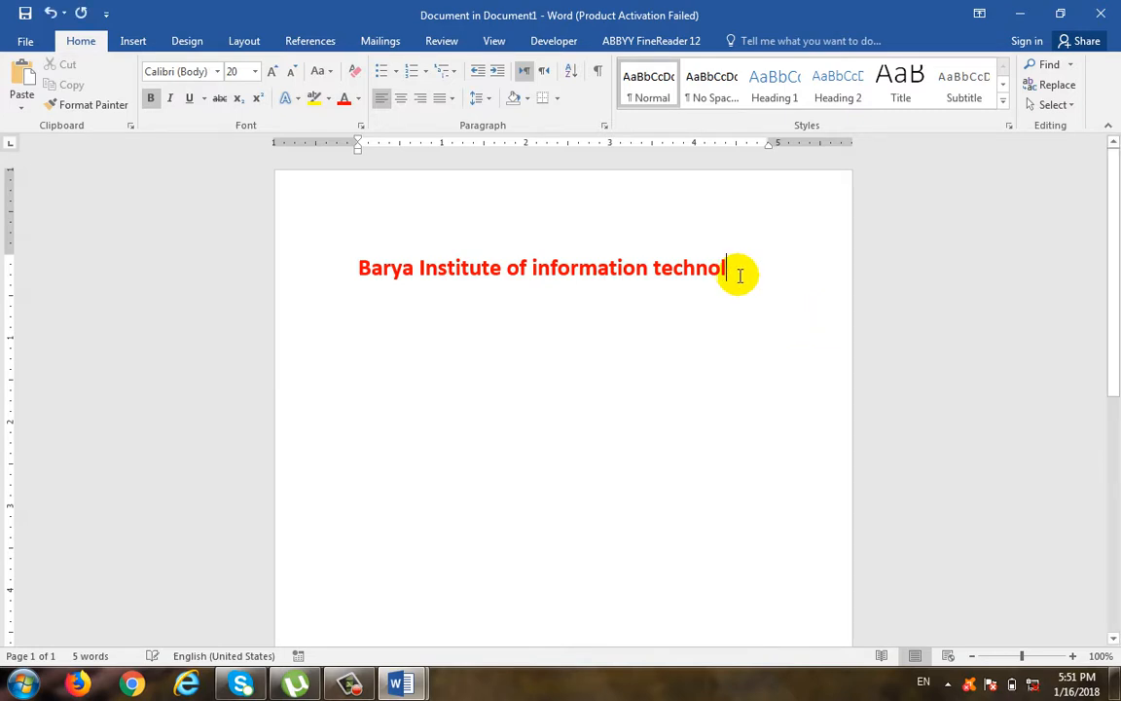
key(BackSpace)
key(BackSpace)
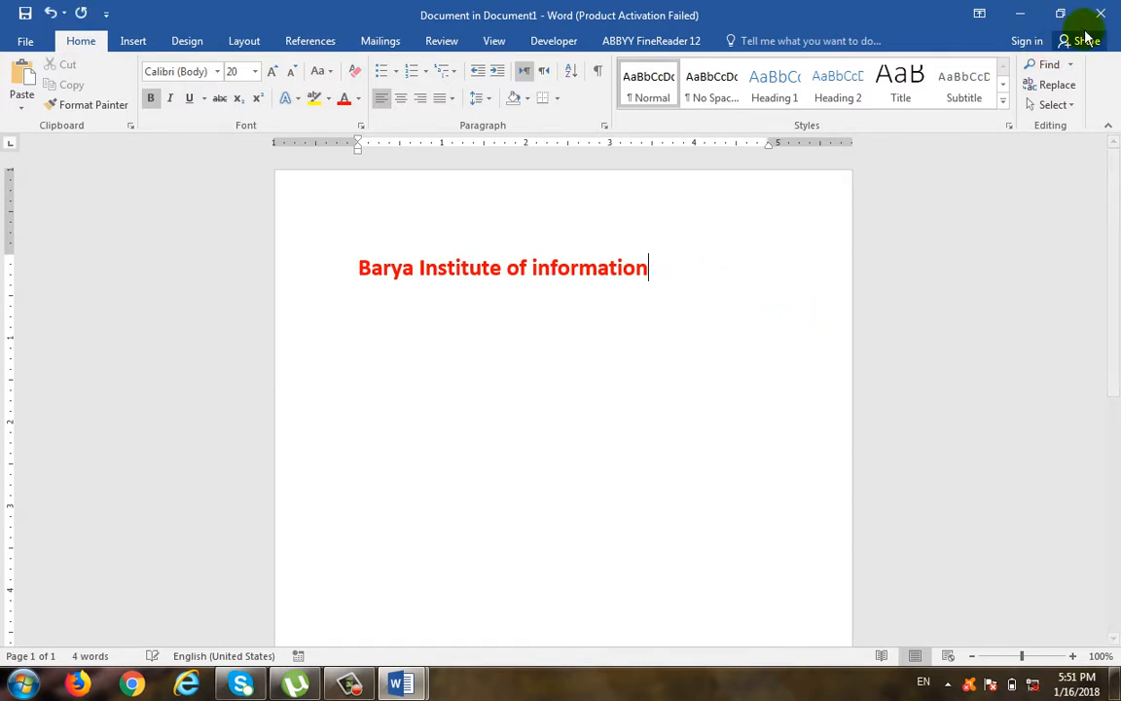
click(535, 481)
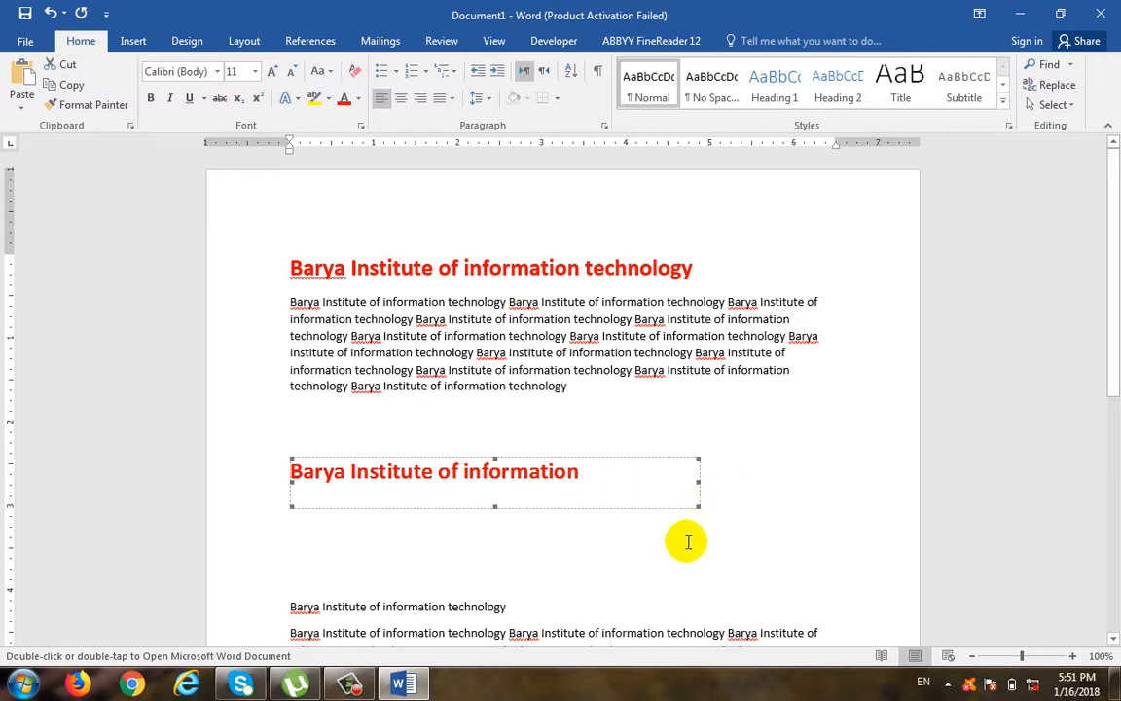
- Use Paste Special to insert the copied heading as Formatted Text (RTF) below the embedded object
click(575, 551)
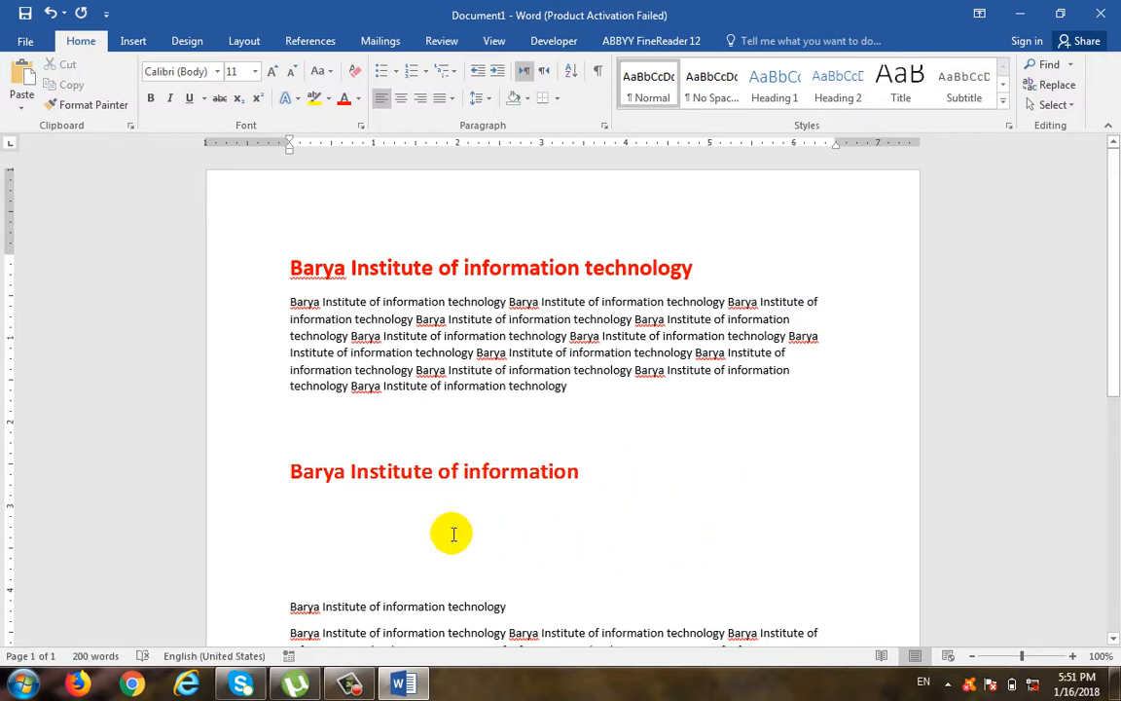
click(21, 101)
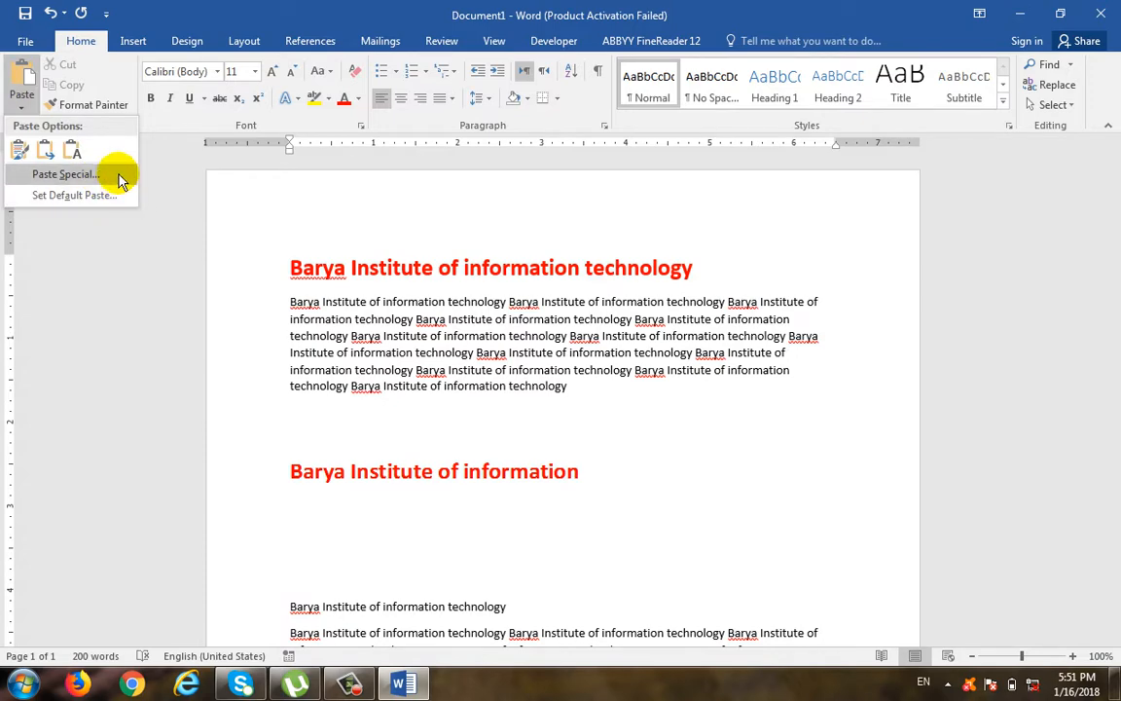
click(103, 175)
click(718, 317)
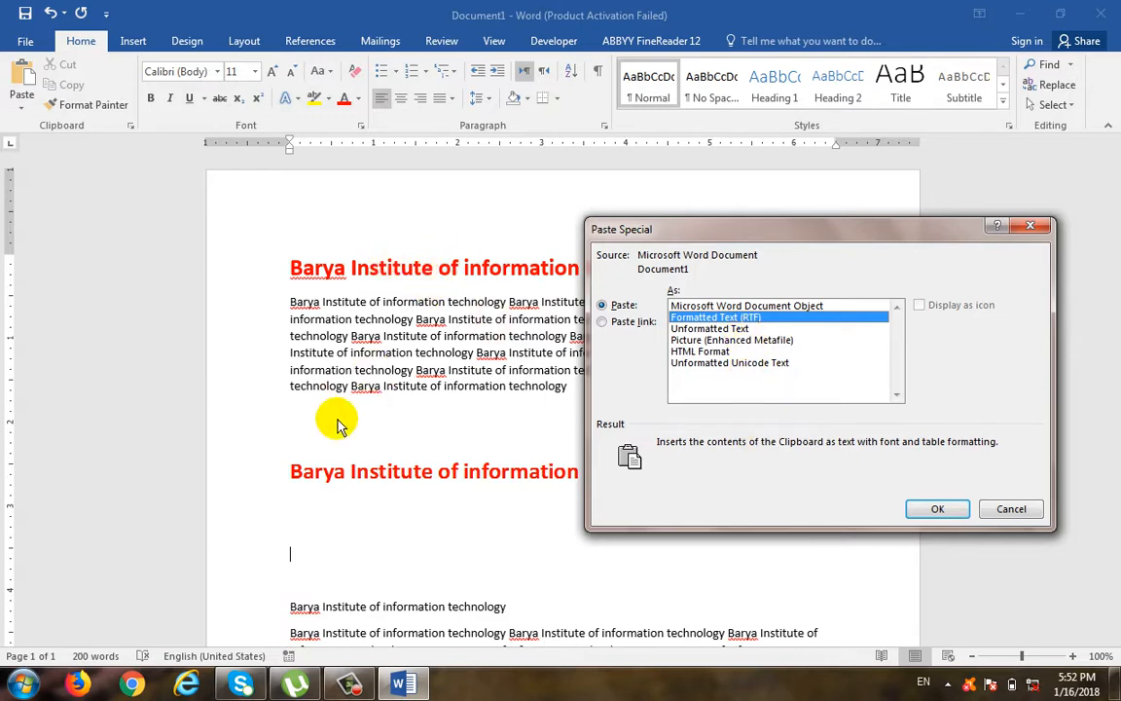
click(929, 510)
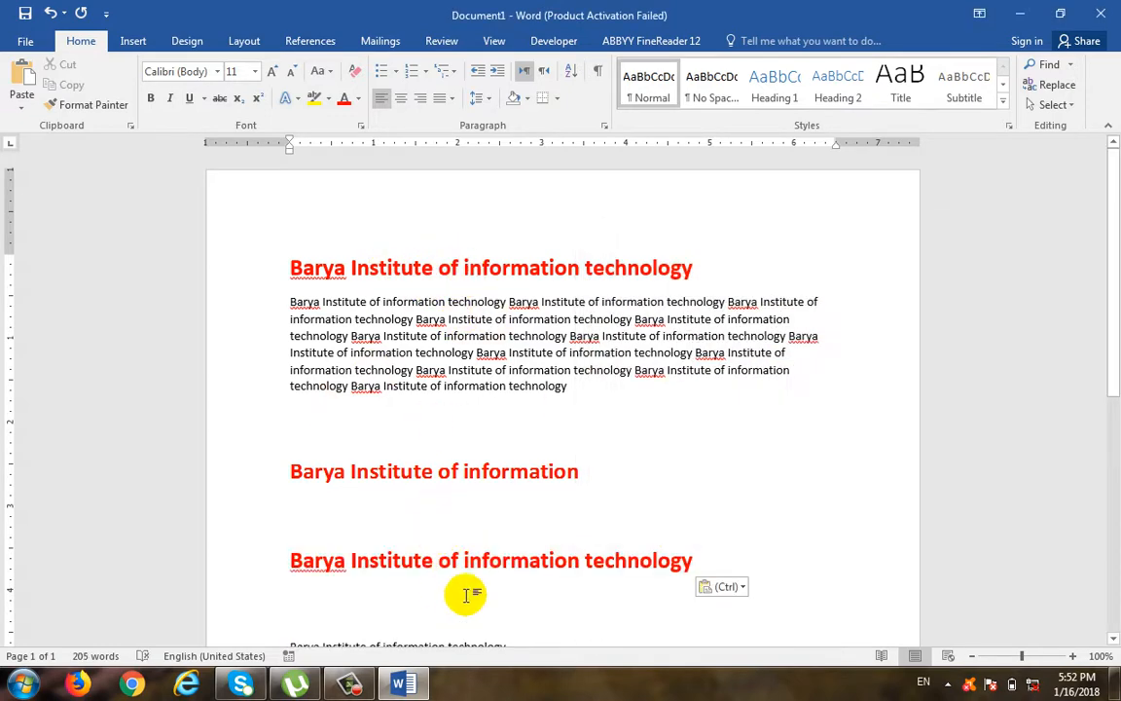
- Try direct editing on the pasted RTF heading by deleting the final "y" of "technology" and restoring it
key(BackSpace)
key(BackSpace)
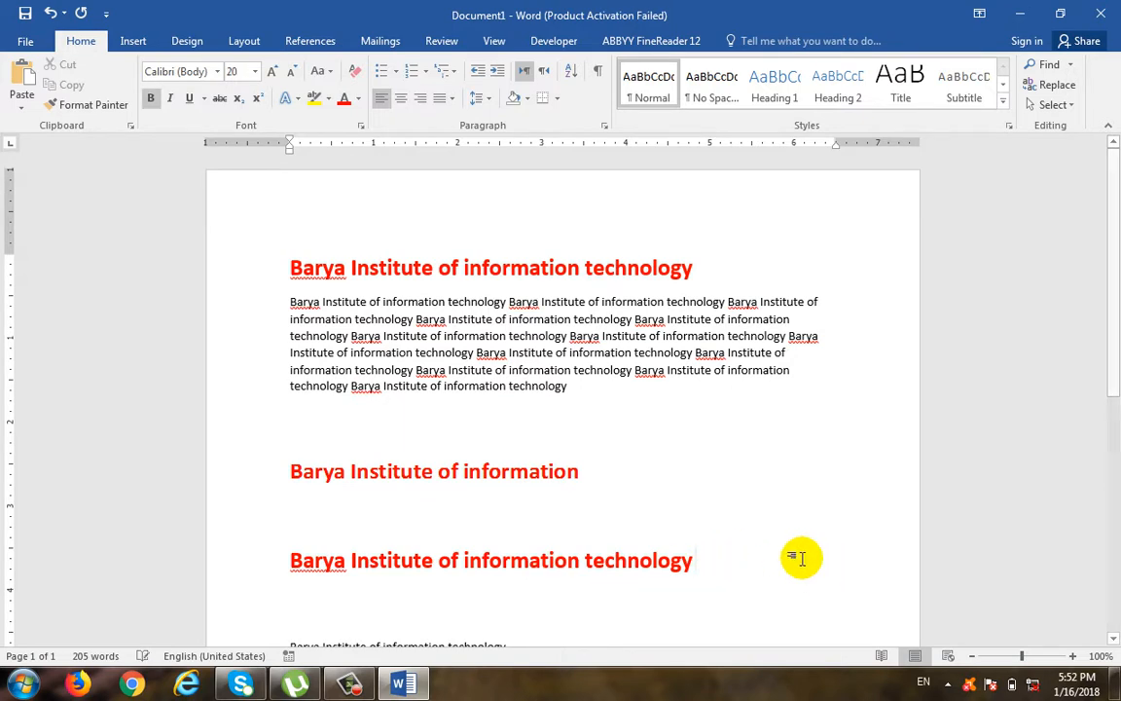
click(561, 504)
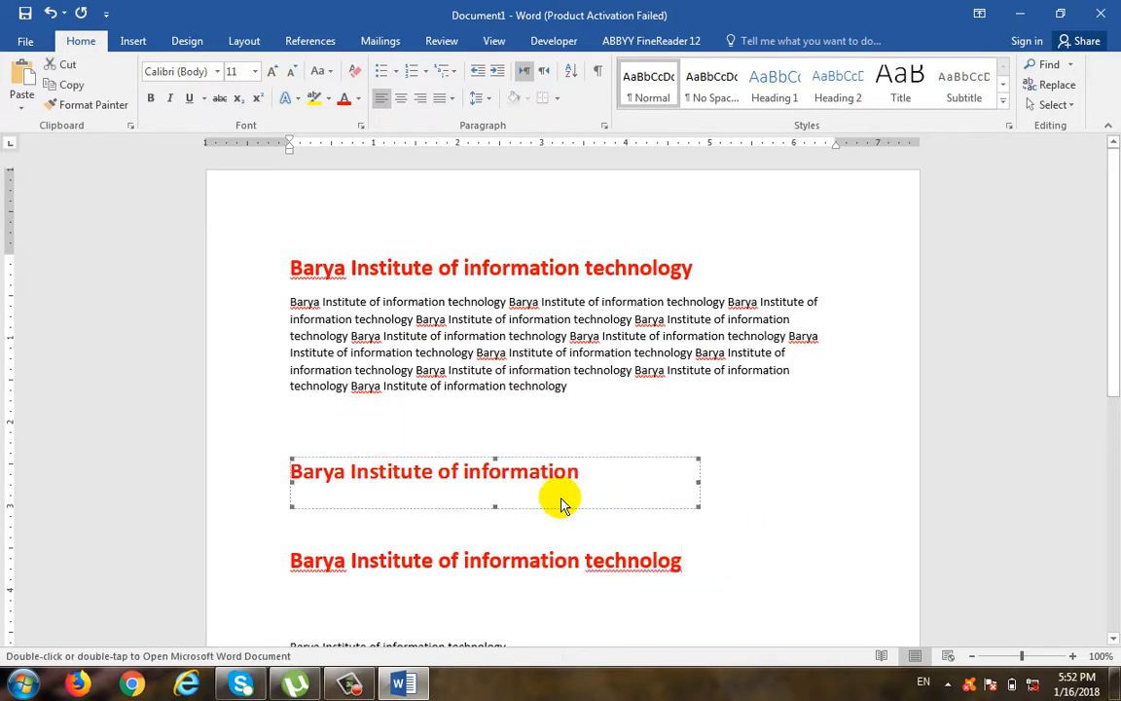
click(604, 568)
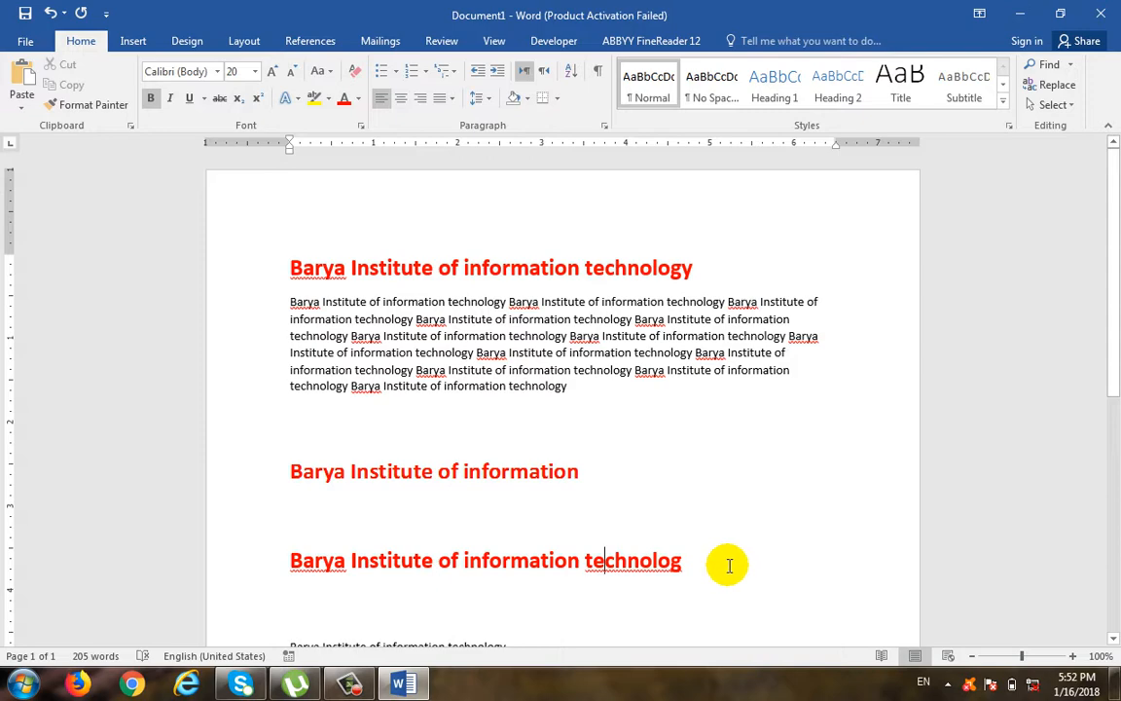
click(729, 565)
text(y)
- Use Paste Special to insert the copied heading as Unformatted Text on the line below the RTF heading
key(Return)
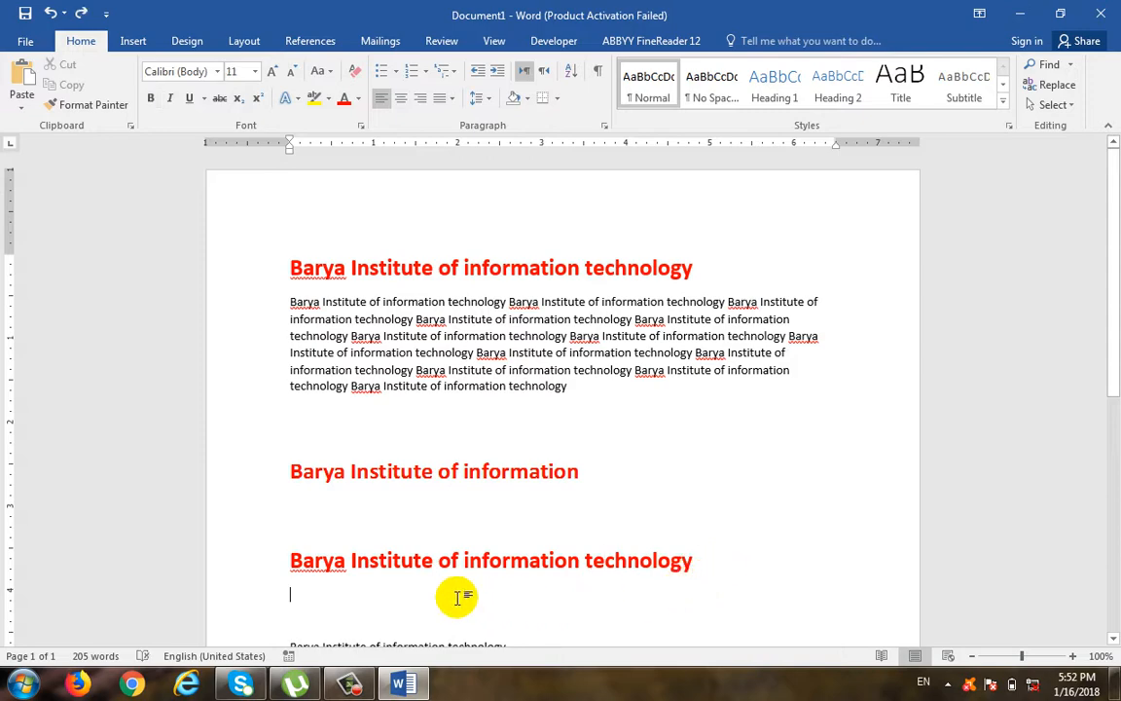
click(21, 110)
click(110, 174)
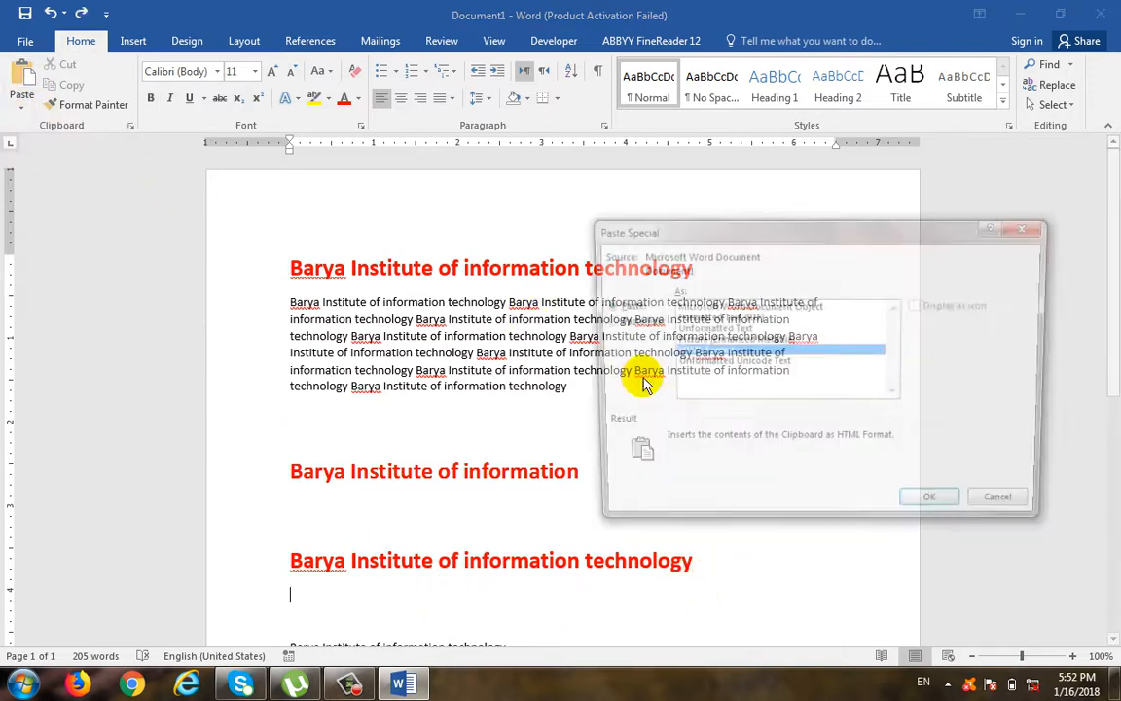
click(711, 329)
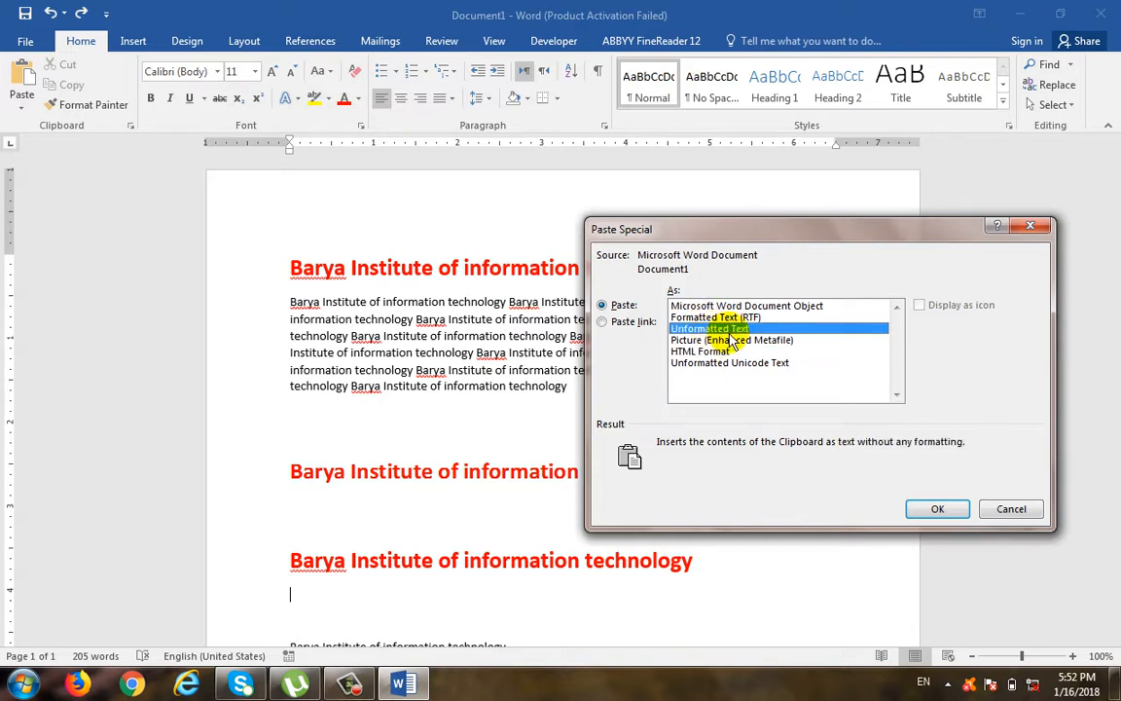
click(715, 318)
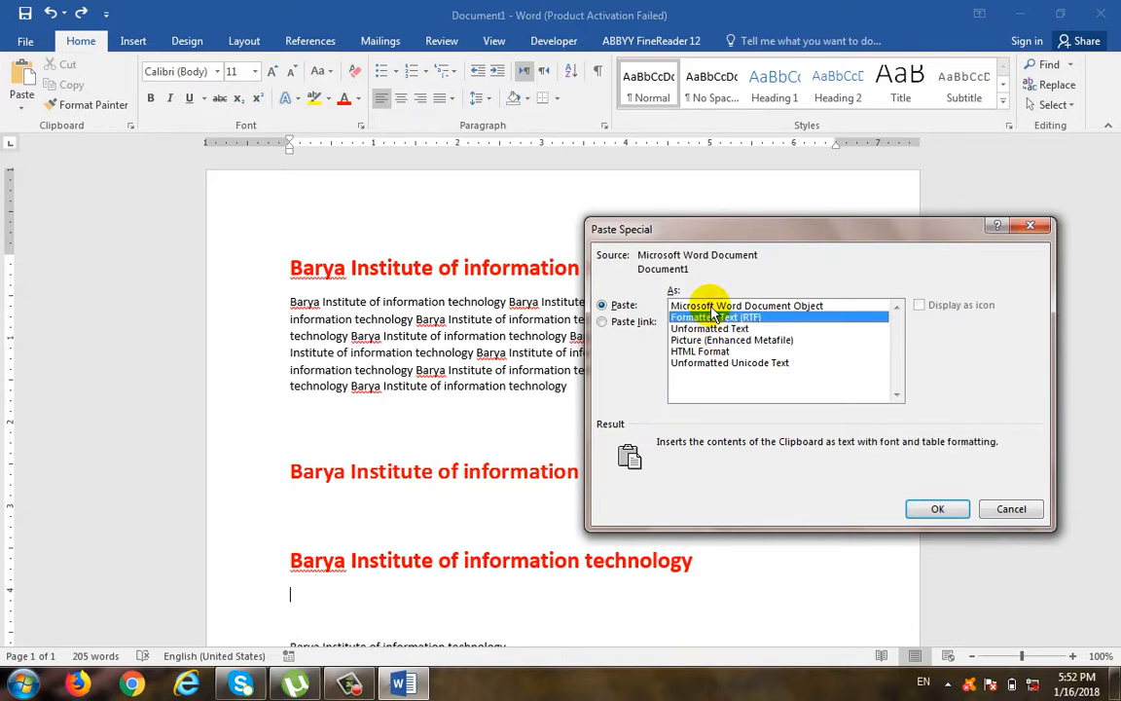
click(718, 329)
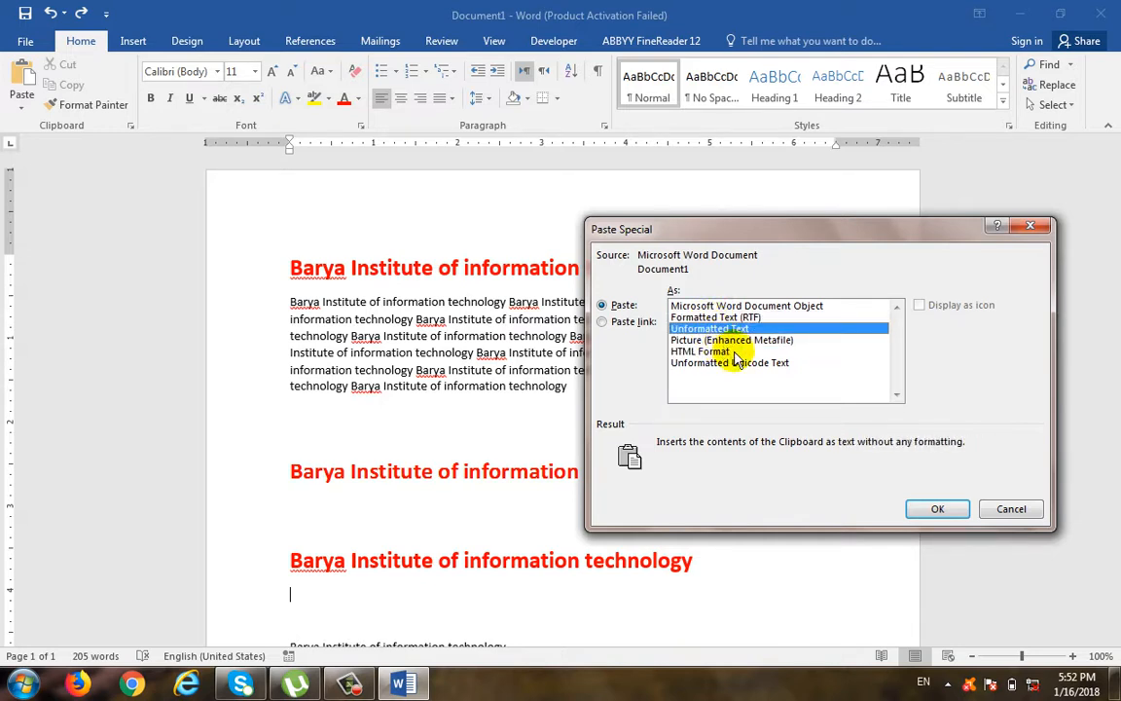
click(934, 509)
scroll(362, 443, down, 1)
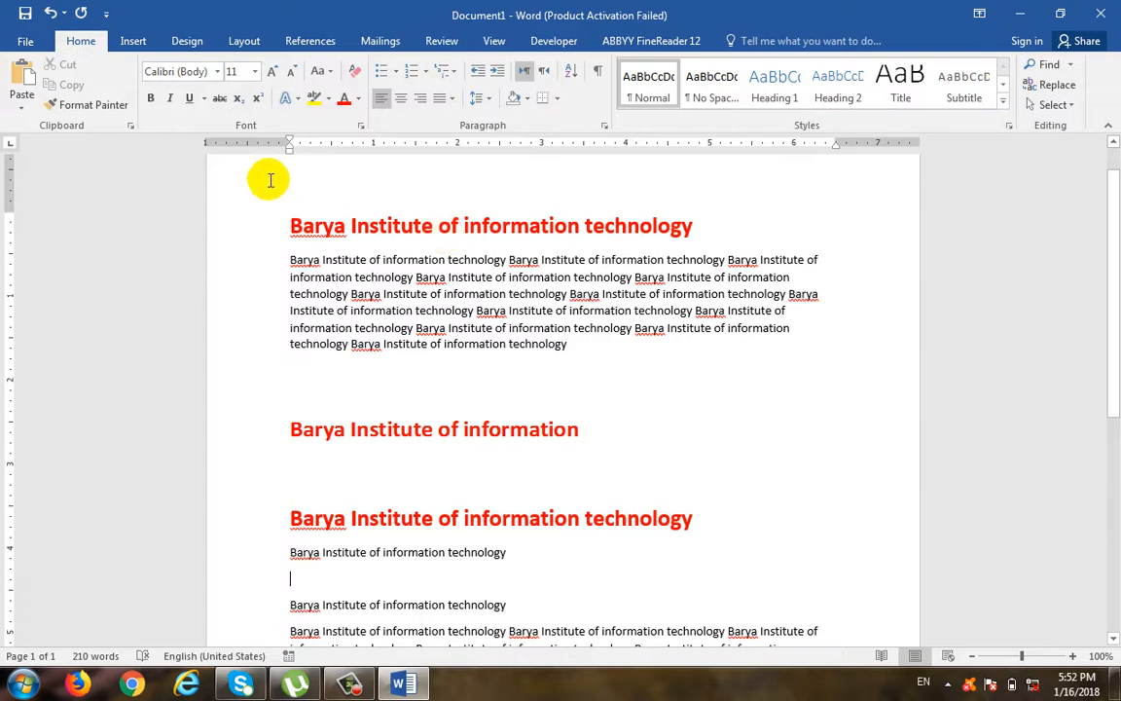
- Undo the unformatted paste and use Paste Special to insert the heading as Picture (Enhanced Metafile) below the RTF heading
key(ctrl+z)
click(21, 101)
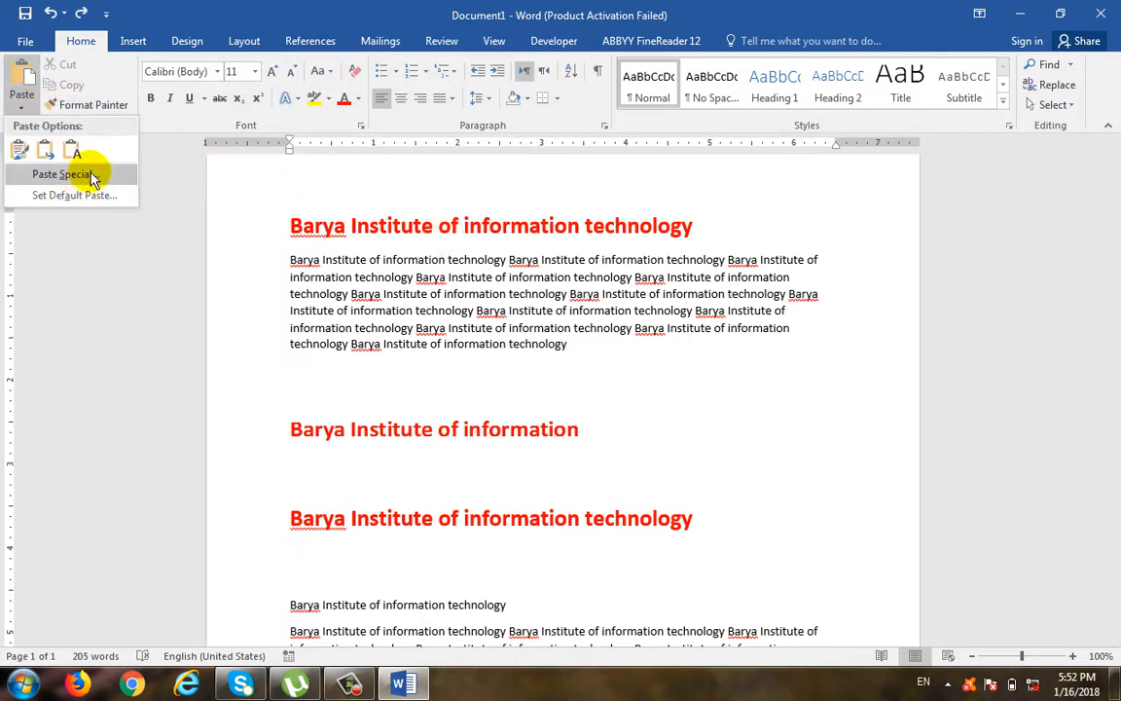
click(85, 175)
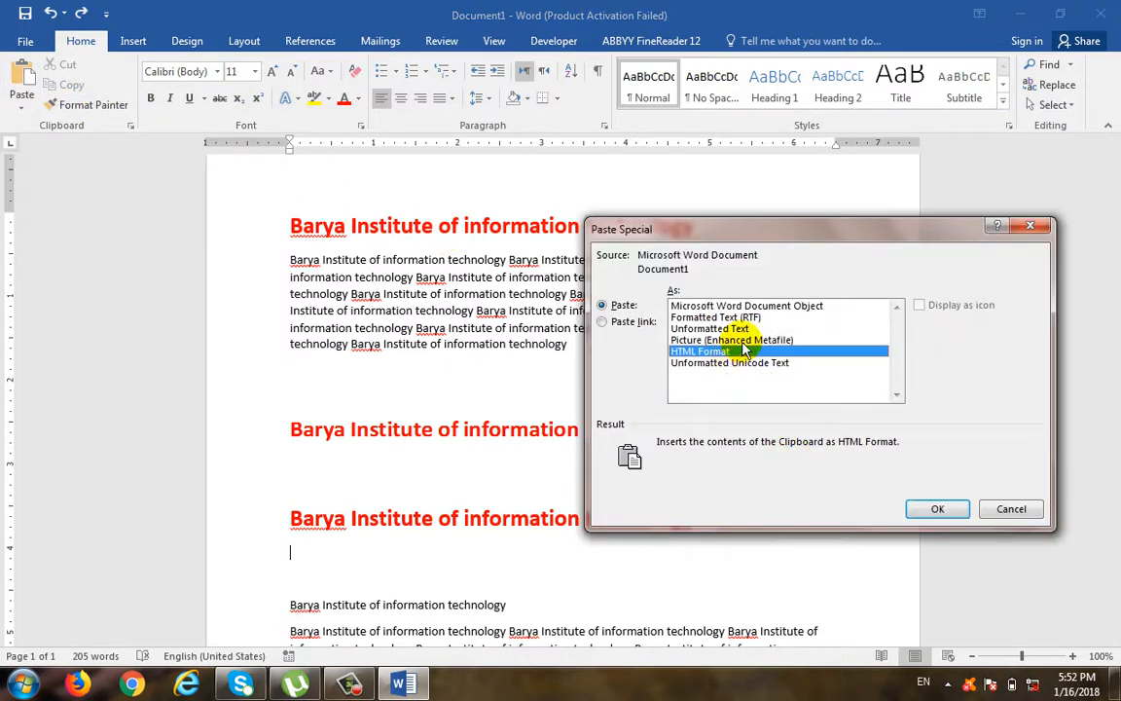
click(705, 340)
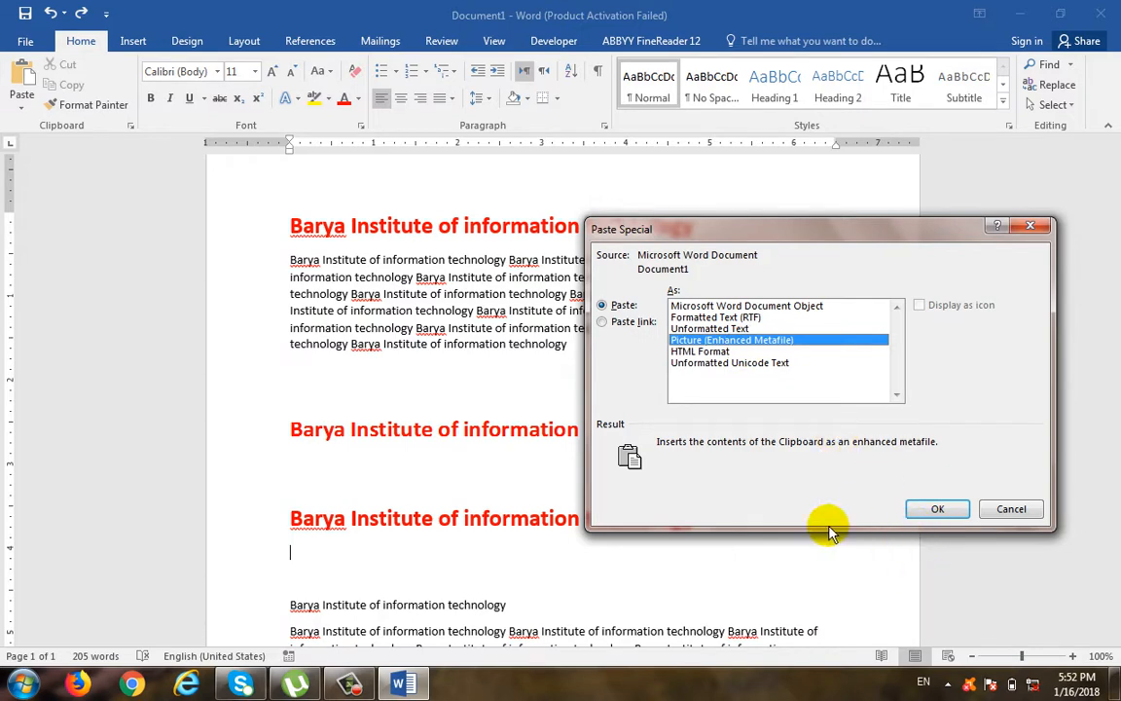
click(920, 505)
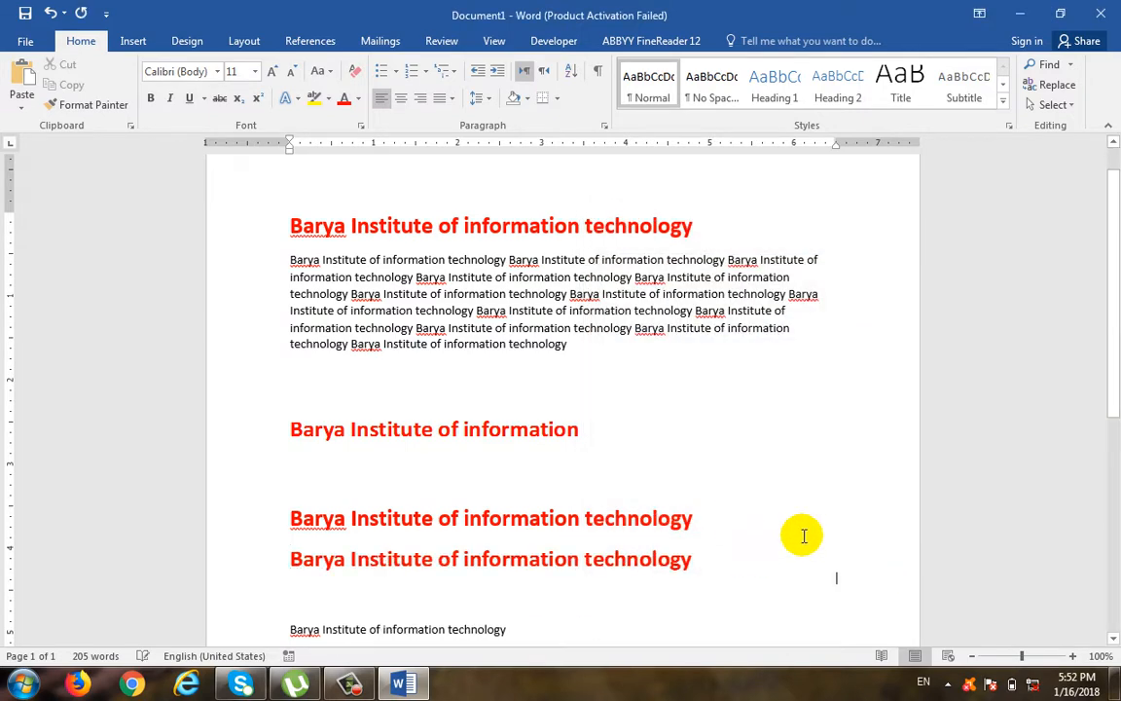
- Resize the pasted heading picture to about 0.72" high and 6.14" wide, making it taller and narrower
click(720, 569)
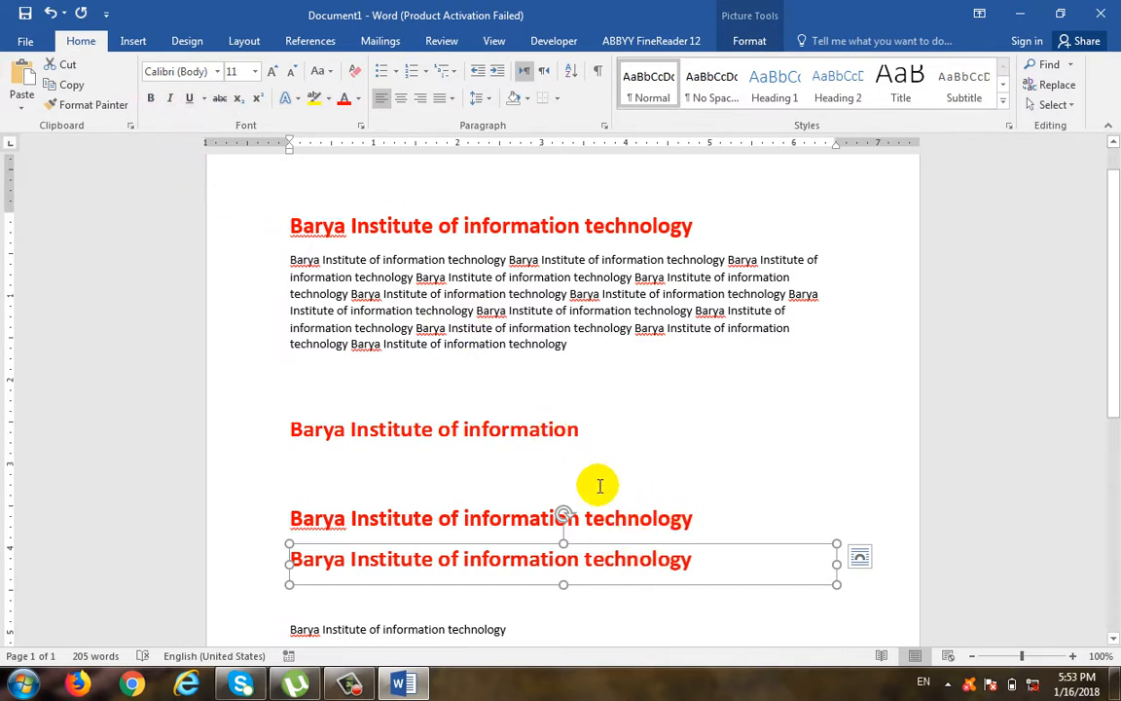
scroll(596, 482, down, 2)
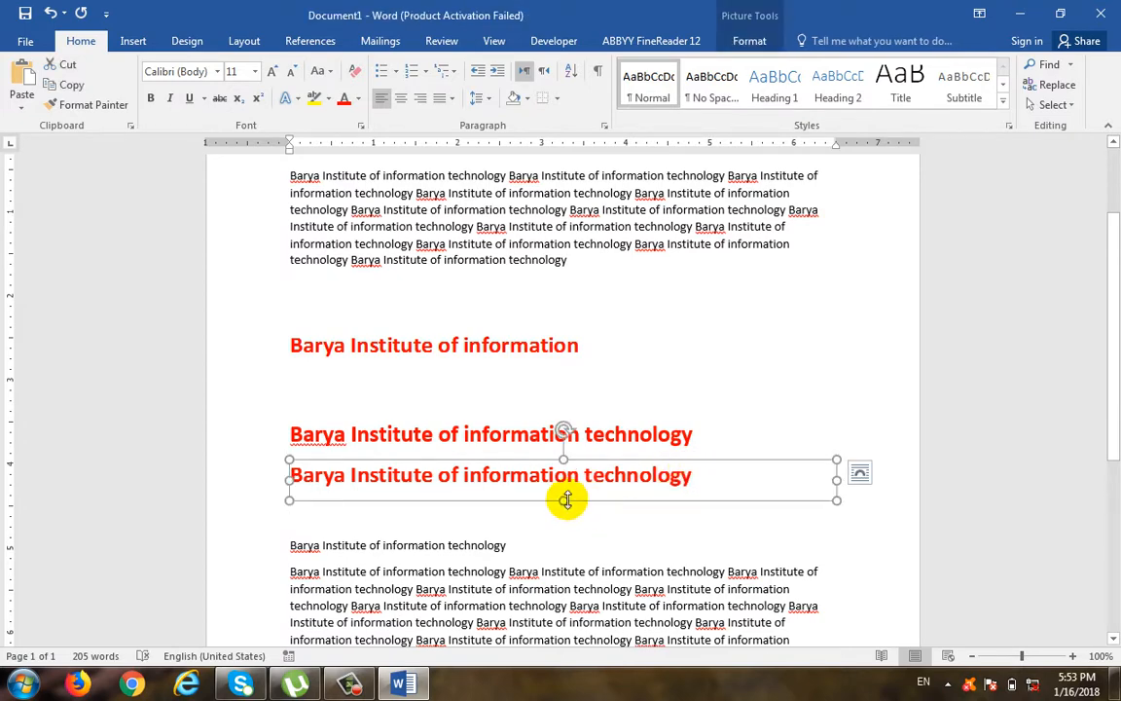
drag(564, 500, 758, 518)
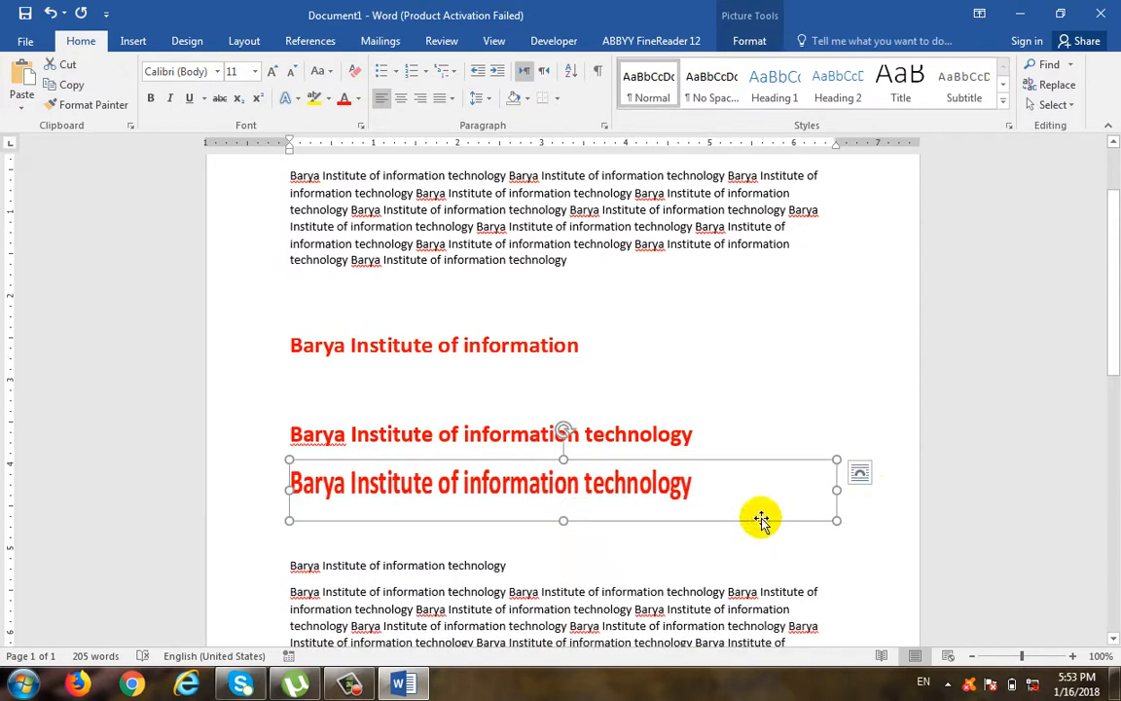
drag(835, 483, 805, 487)
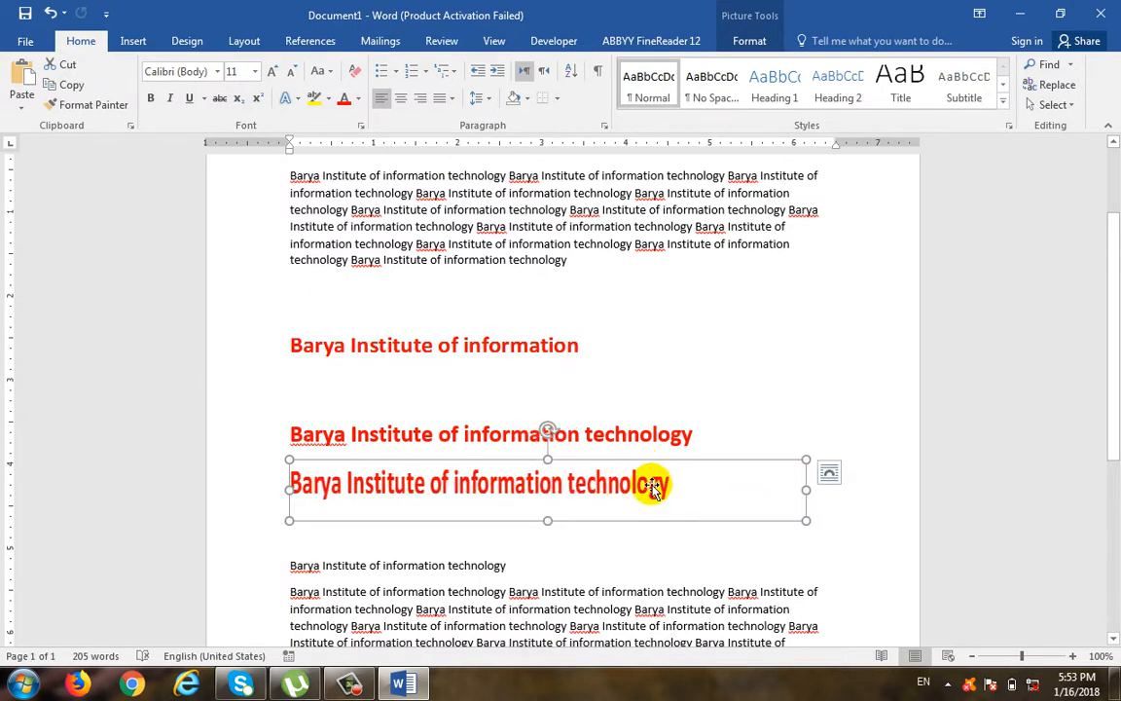
- Preview picture styles on the resized heading picture, then place the cursor on the empty line beneath it
double_click(656, 480)
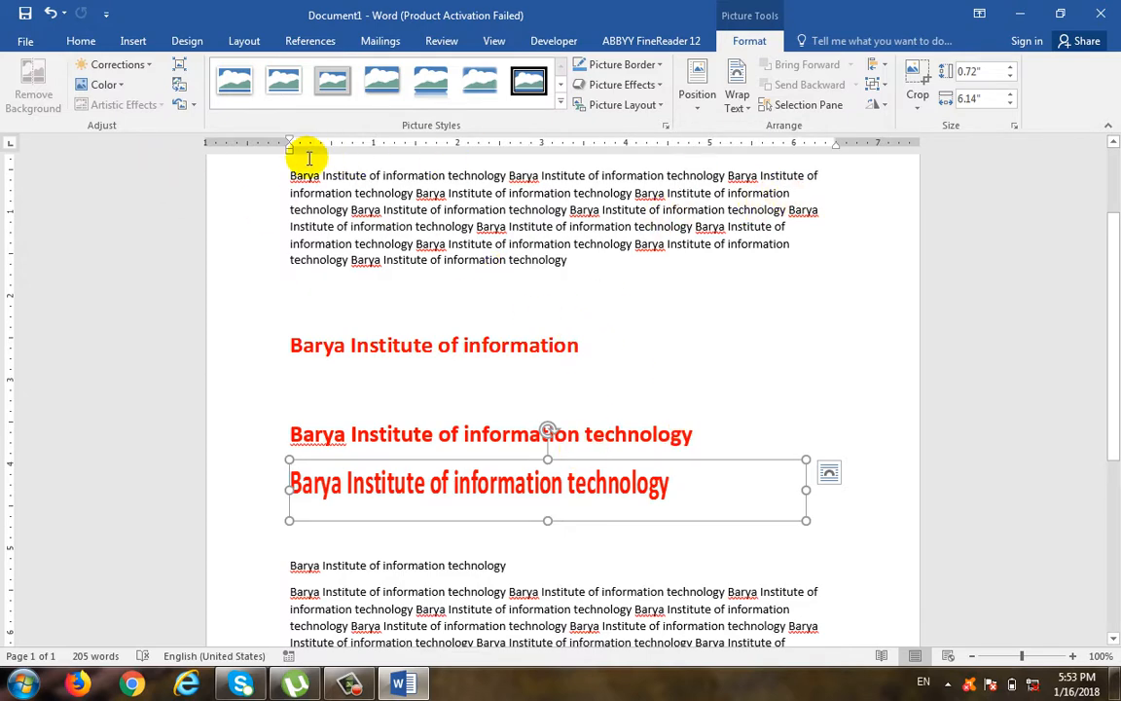
click(531, 84)
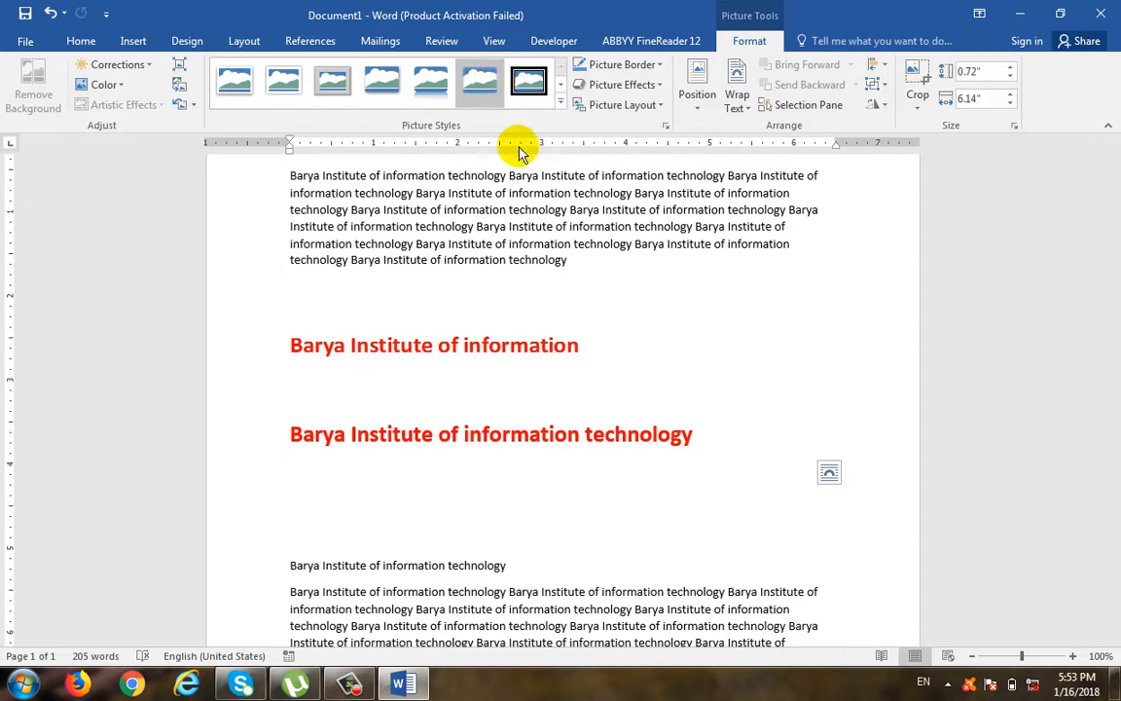
click(708, 541)
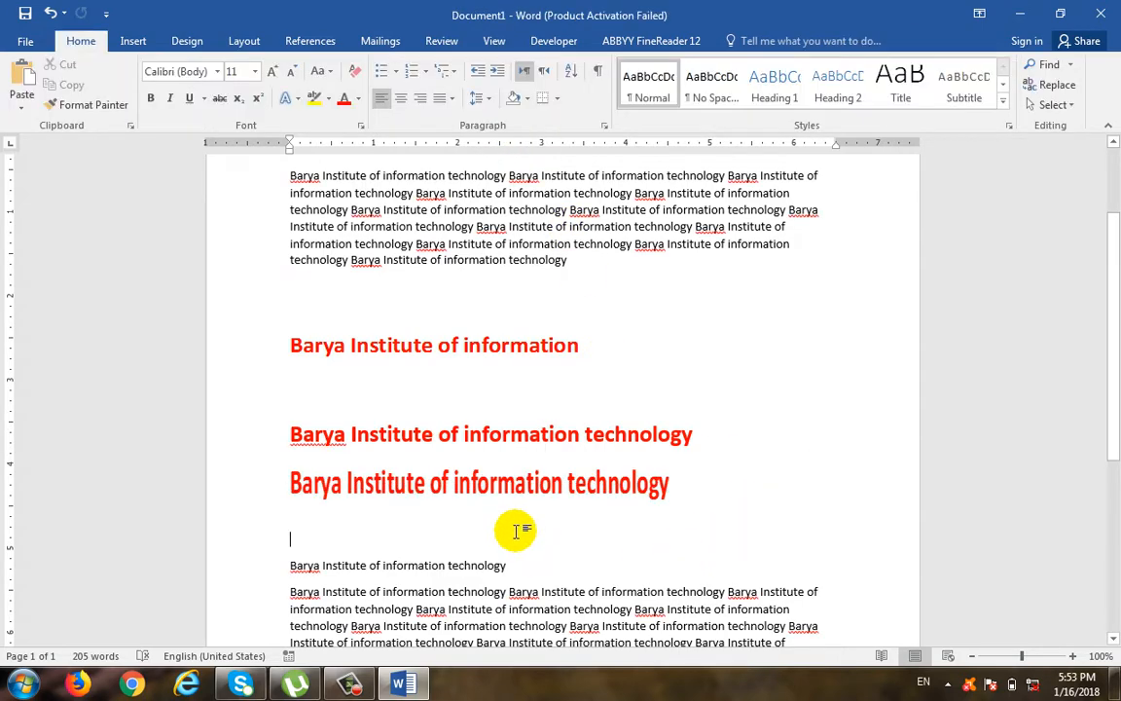
- Use Paste Special to insert the copied heading as Unformatted Unicode Text on the empty line below the picture
click(21, 105)
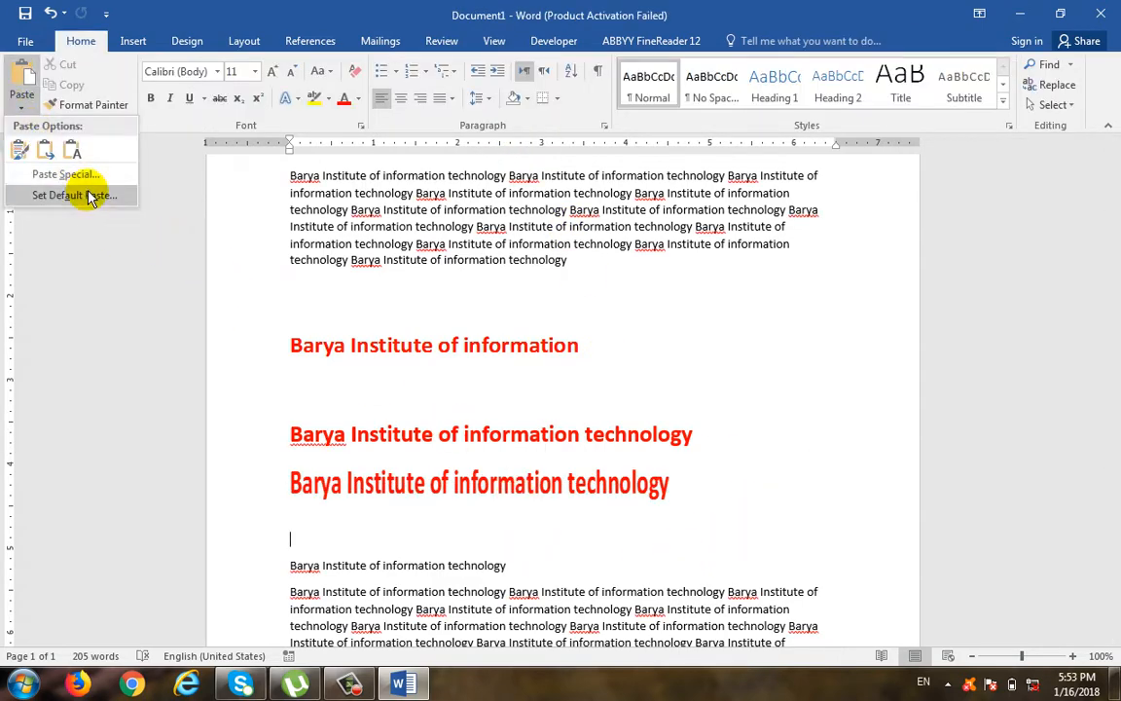
click(82, 173)
click(725, 339)
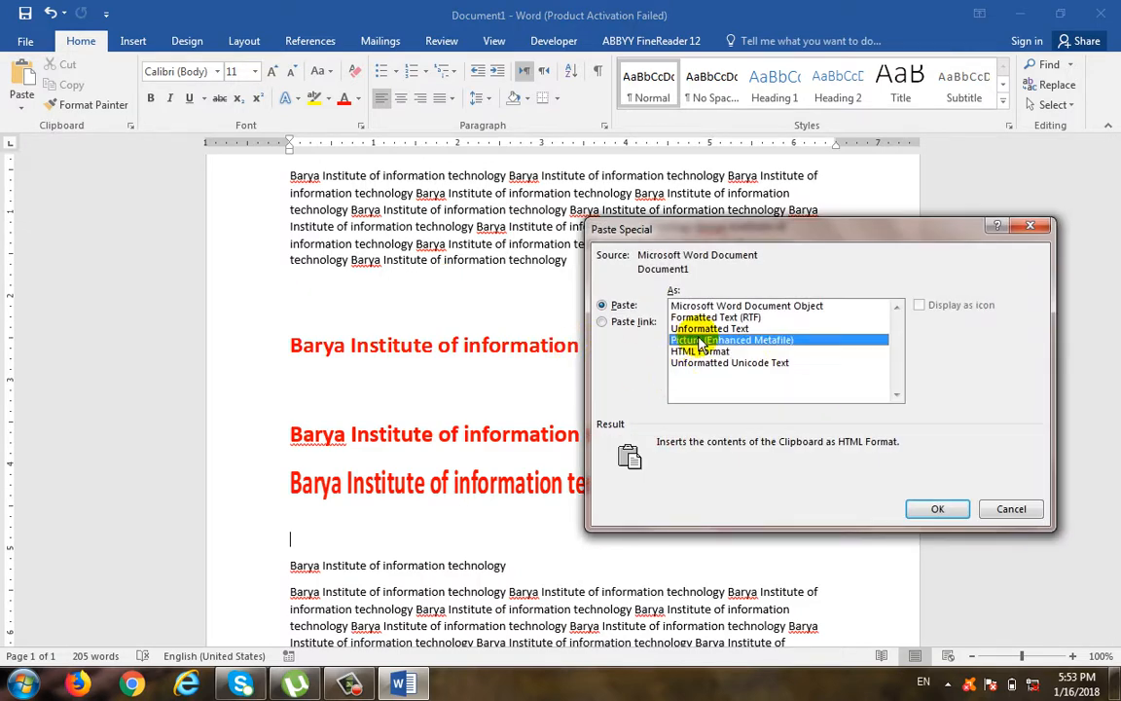
click(724, 353)
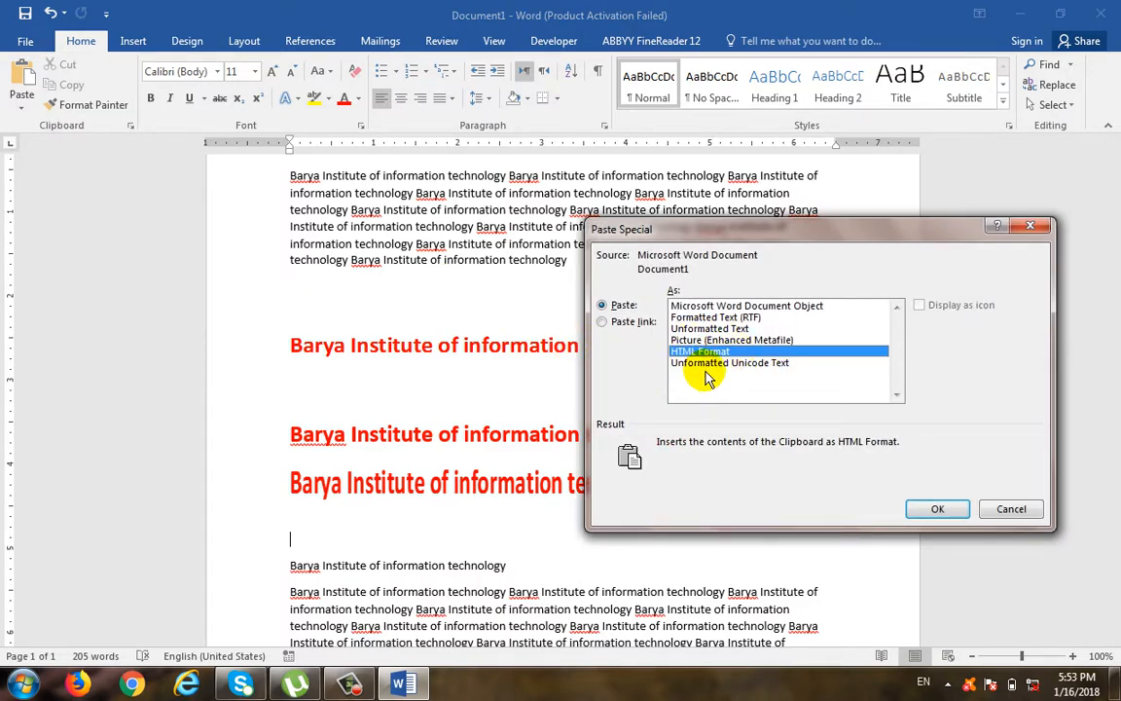
click(707, 364)
click(706, 352)
click(736, 364)
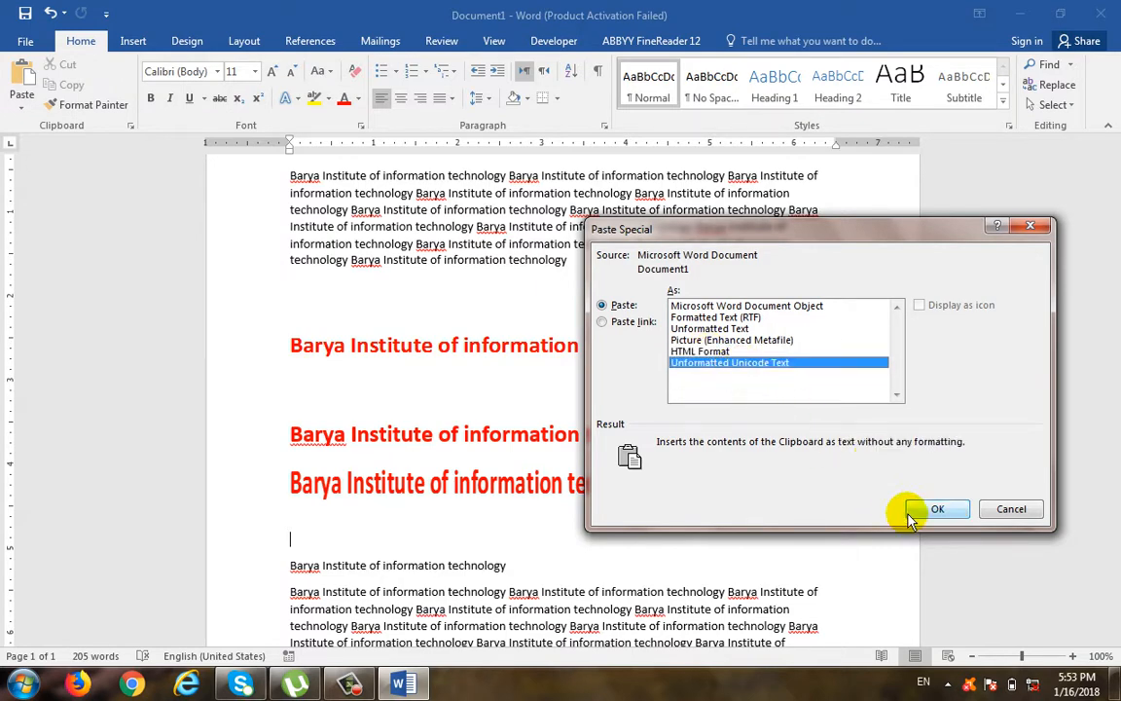
click(911, 516)
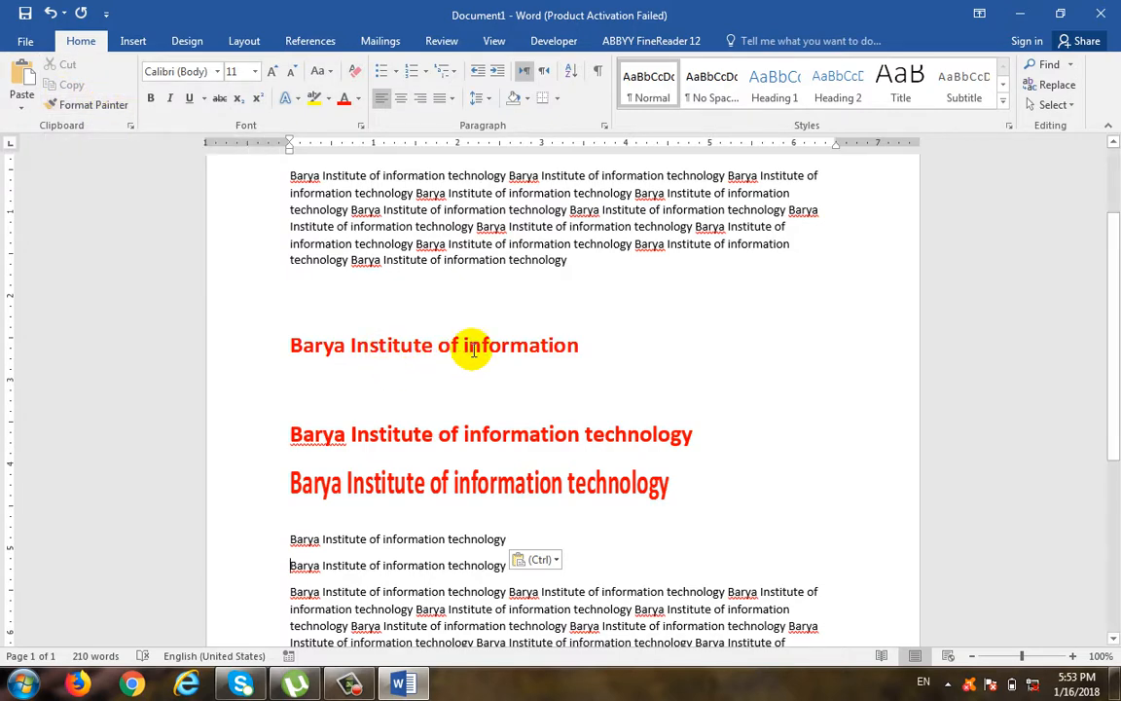
- Split the first body paragraph before "technology" on its fourth line, leaving two blank lines between the two parts
scroll(558, 321, up, 1)
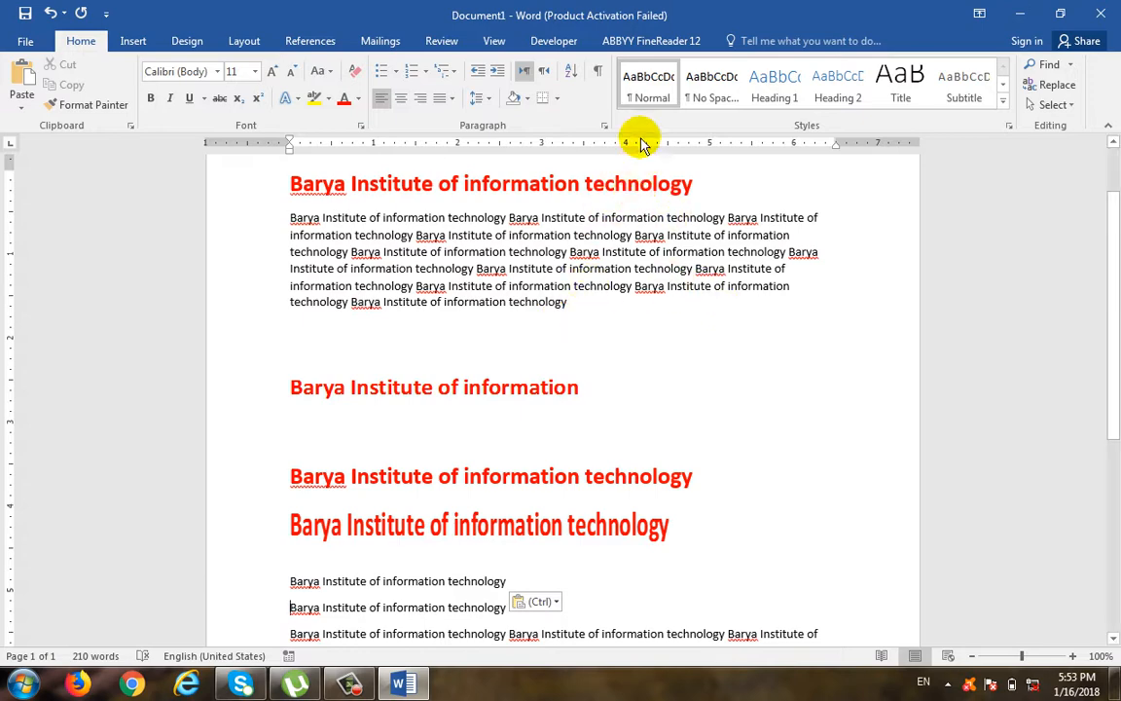
scroll(645, 292, up, 2)
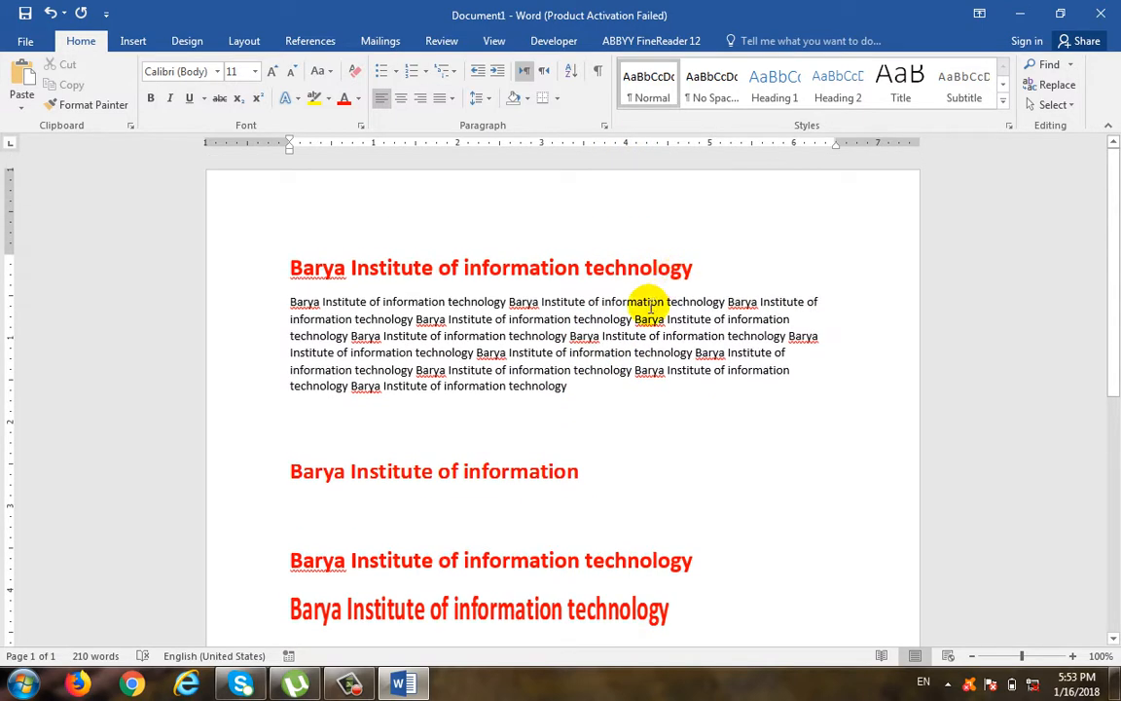
click(658, 267)
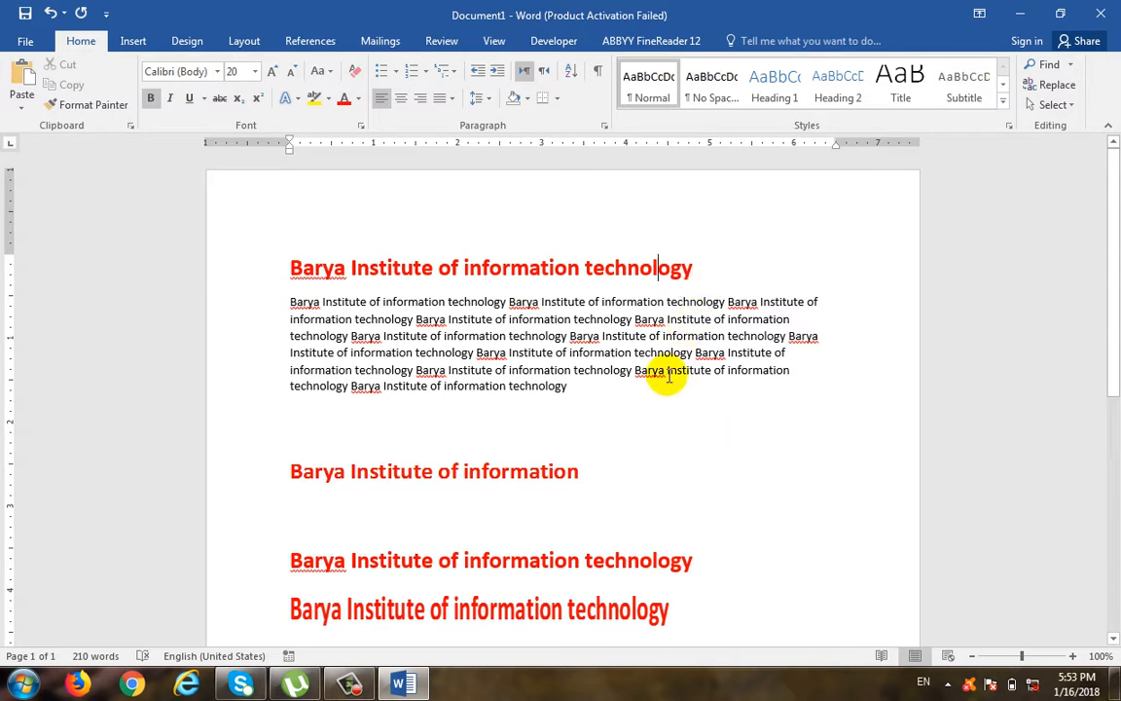
drag(535, 376, 451, 342)
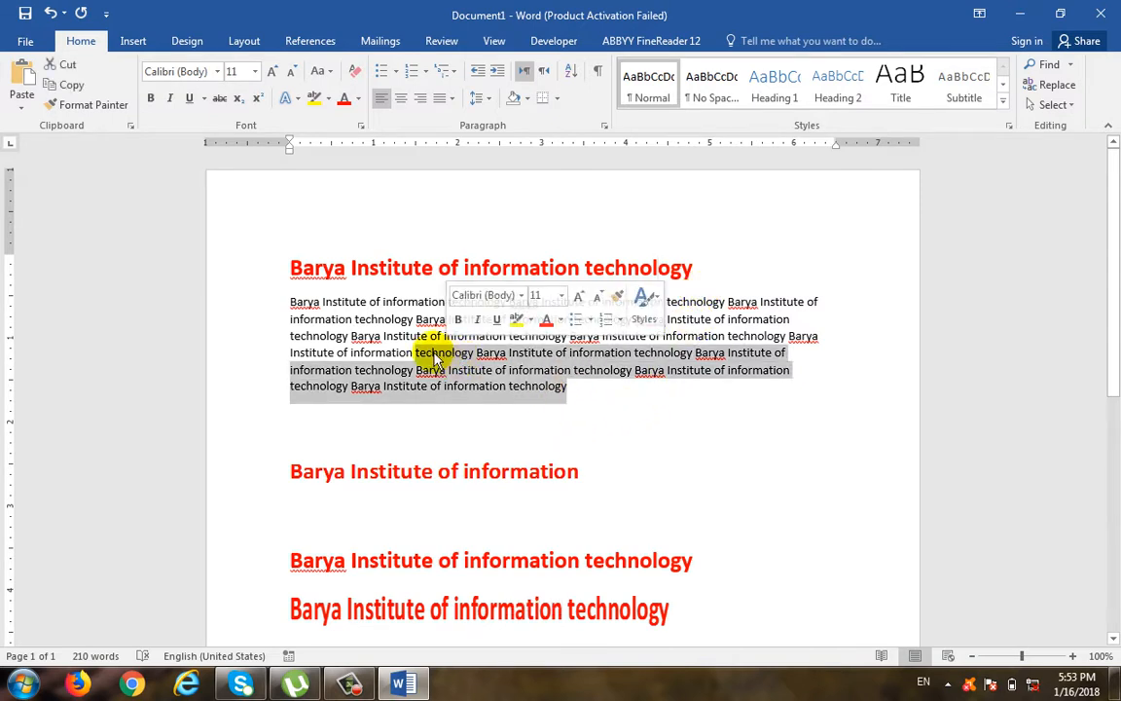
key(Left)
key(Return)
key(Return)
click(423, 431)
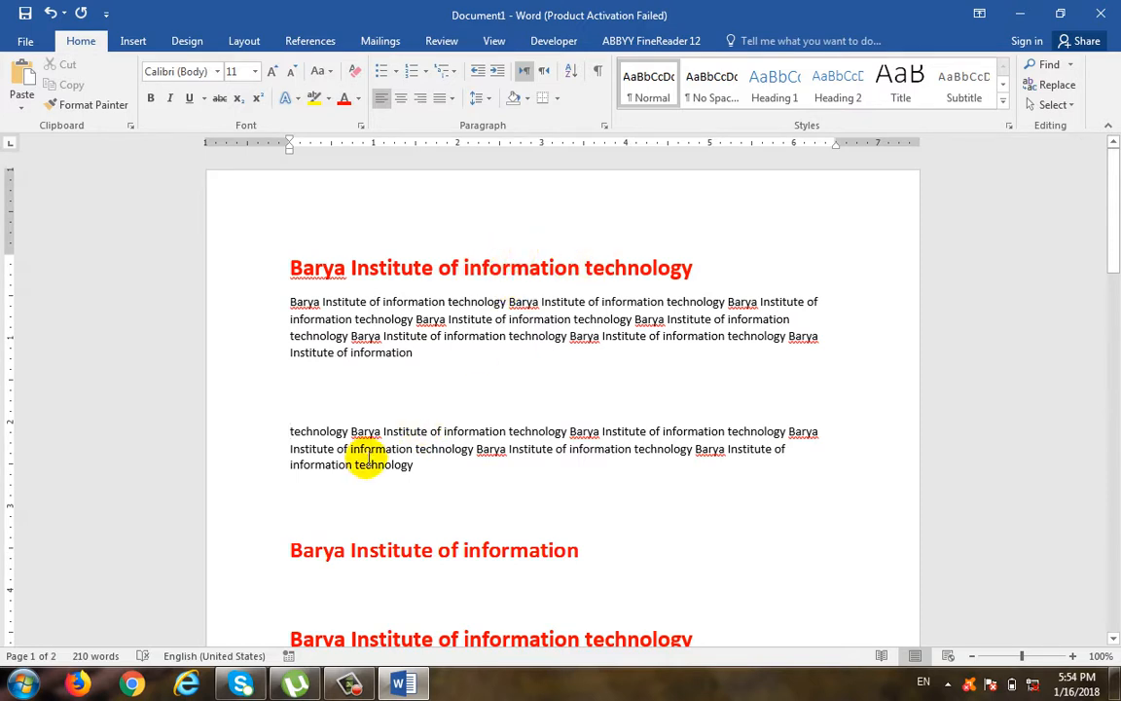
- Copy the top red heading's formatting with Format Painter onto the last two lines of the split-off paragraph
drag(639, 265, 302, 261)
click(78, 103)
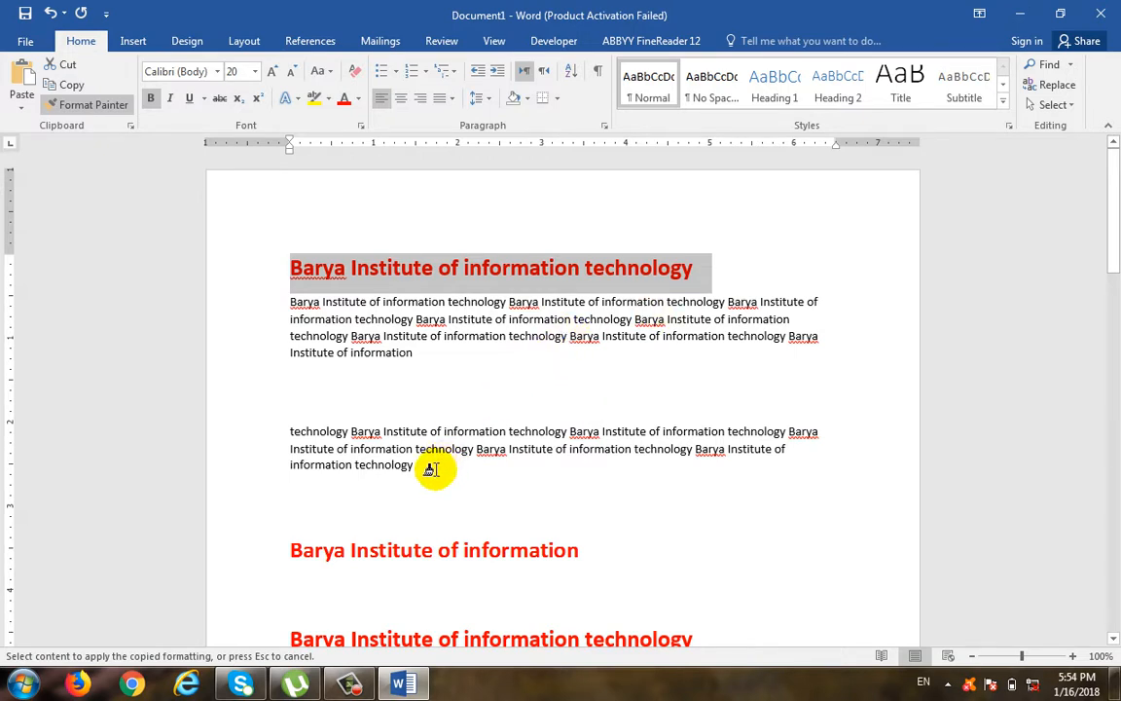
mouse_move(425, 481)
mouse_down()
mouse_move(300, 433)
mouse_move(292, 445)
mouse_up()
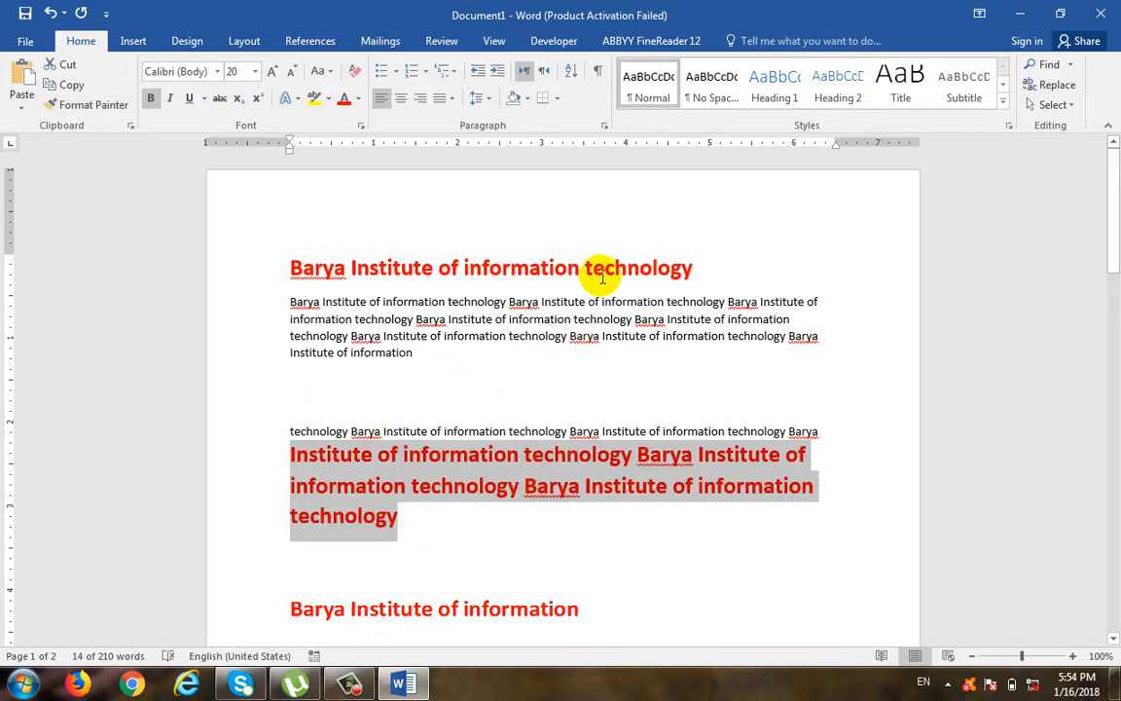
- Set the RTF heading below the embedded object to font size 28 and change its font color to blue
scroll(601, 277, down, 3)
click(284, 436)
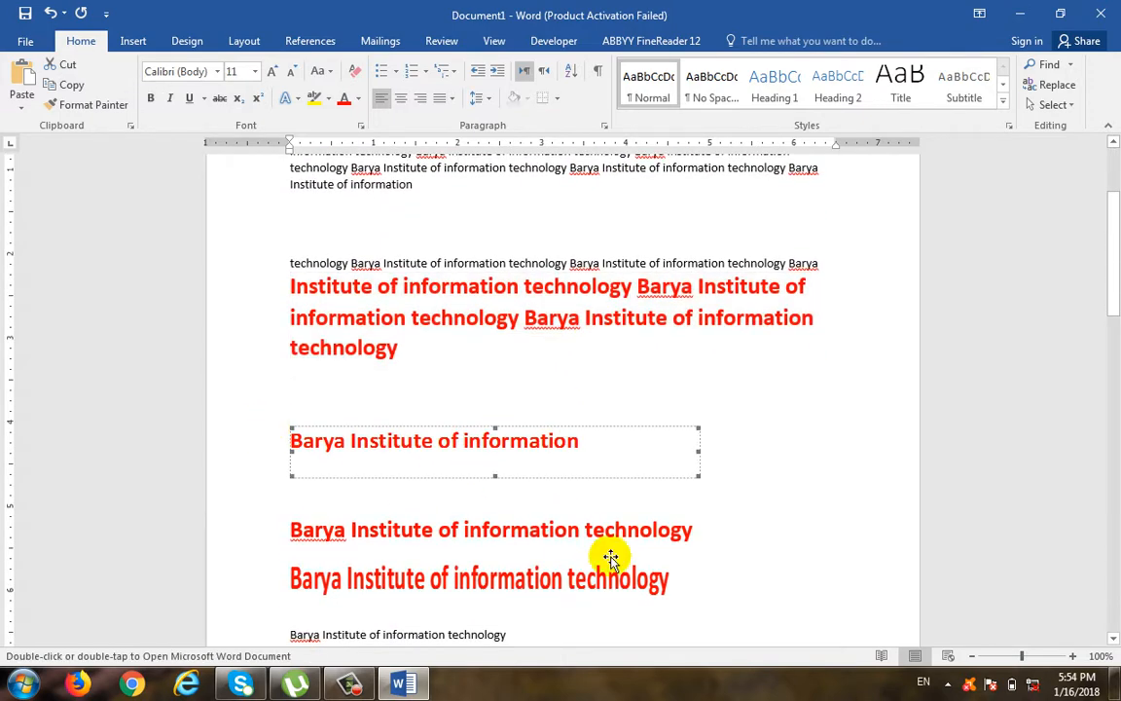
scroll(623, 467, down, 5)
drag(702, 232, 302, 233)
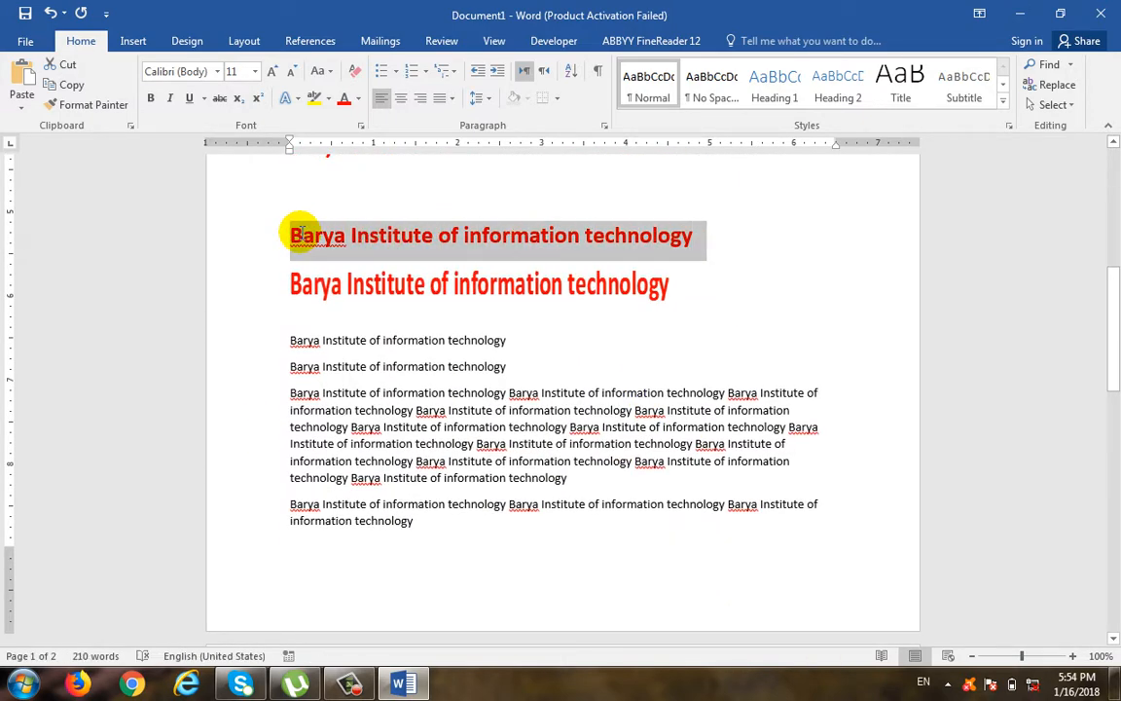
click(253, 71)
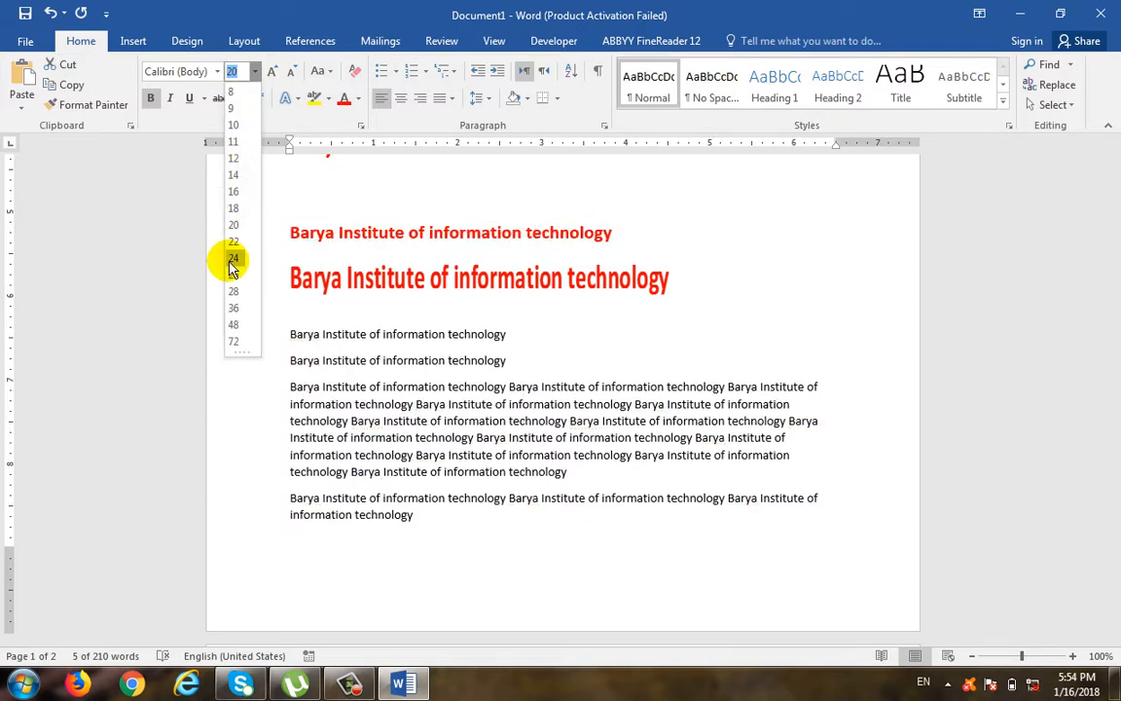
click(233, 290)
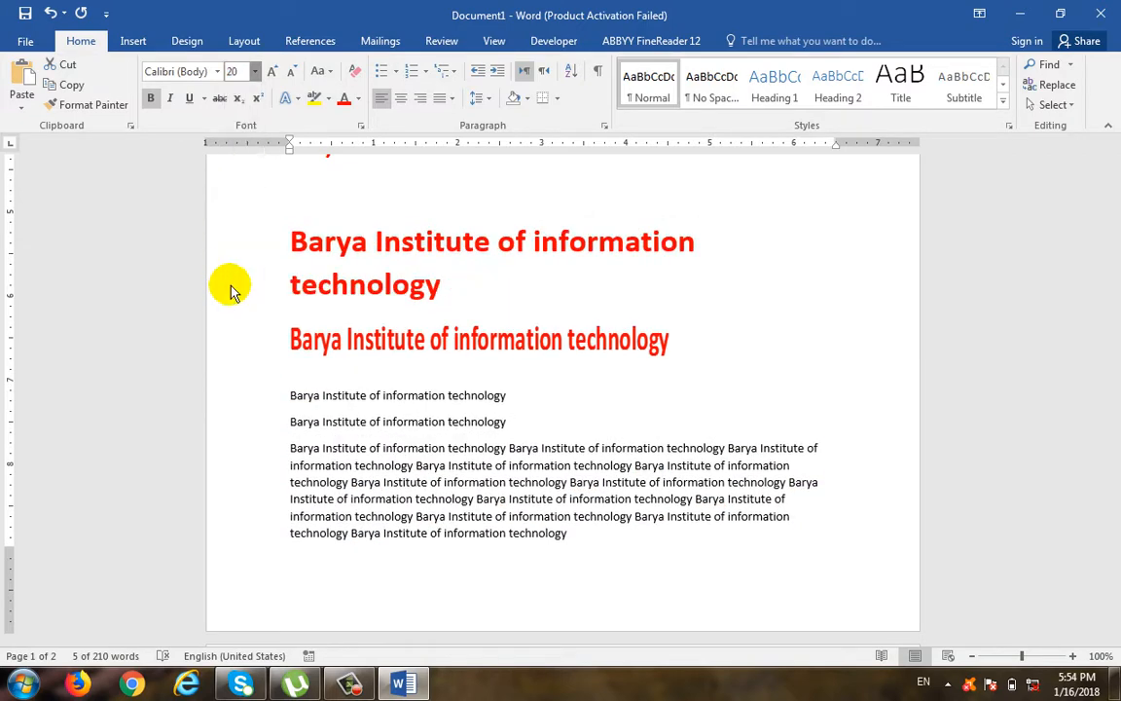
click(357, 99)
click(387, 179)
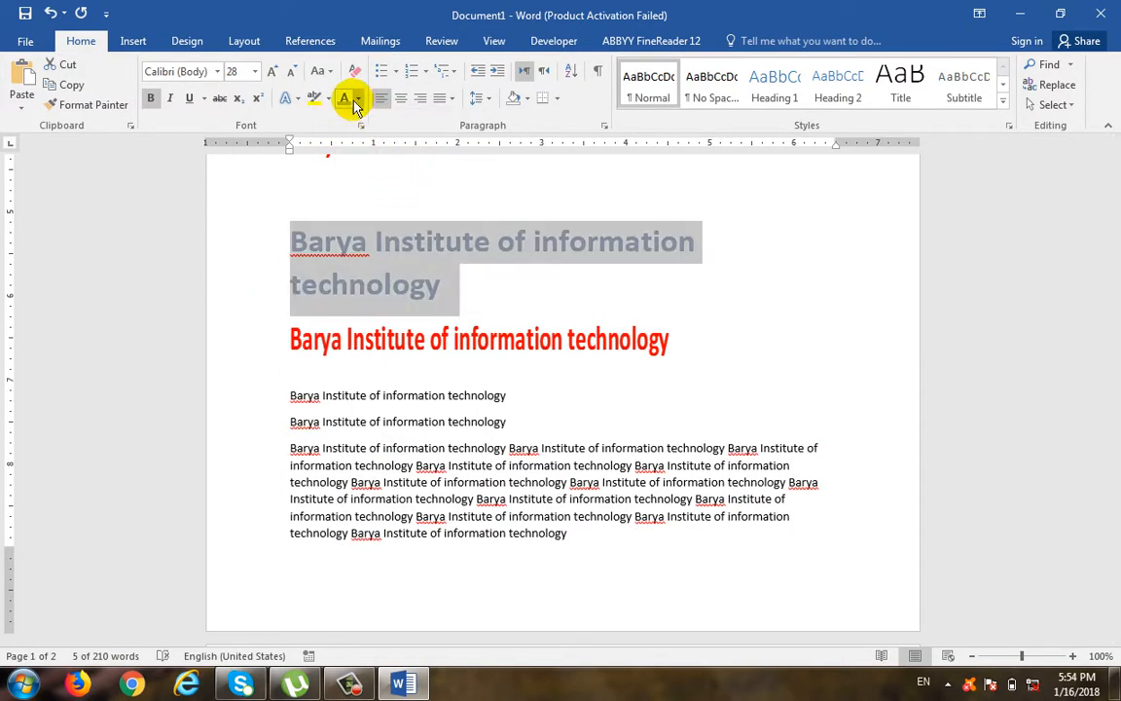
click(359, 99)
click(458, 163)
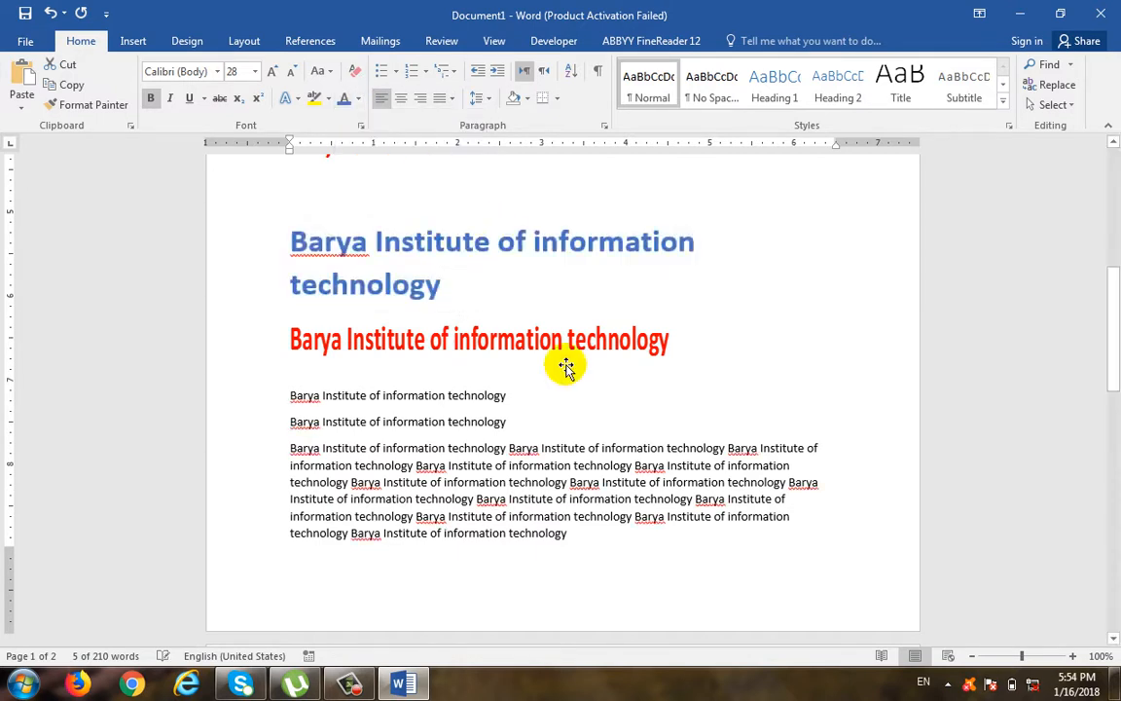
- Apply the blue 28 pt heading's formatting with Format Painter to the first plain text line below the picture
click(491, 395)
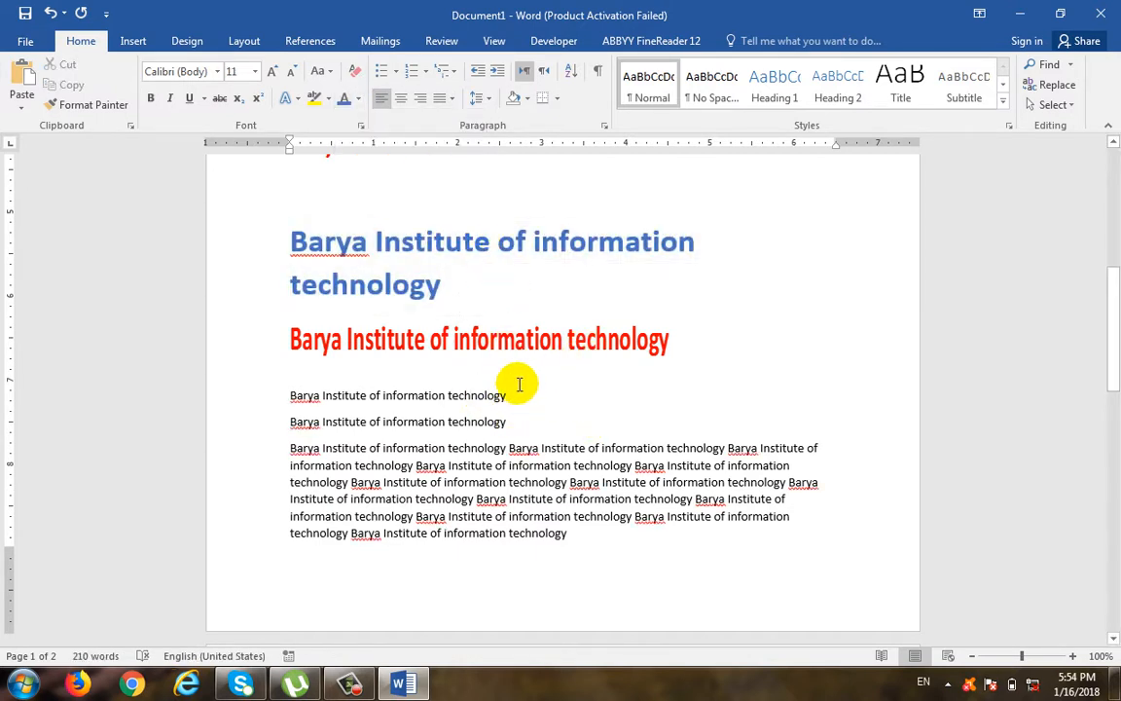
click(280, 384)
drag(513, 395, 290, 397)
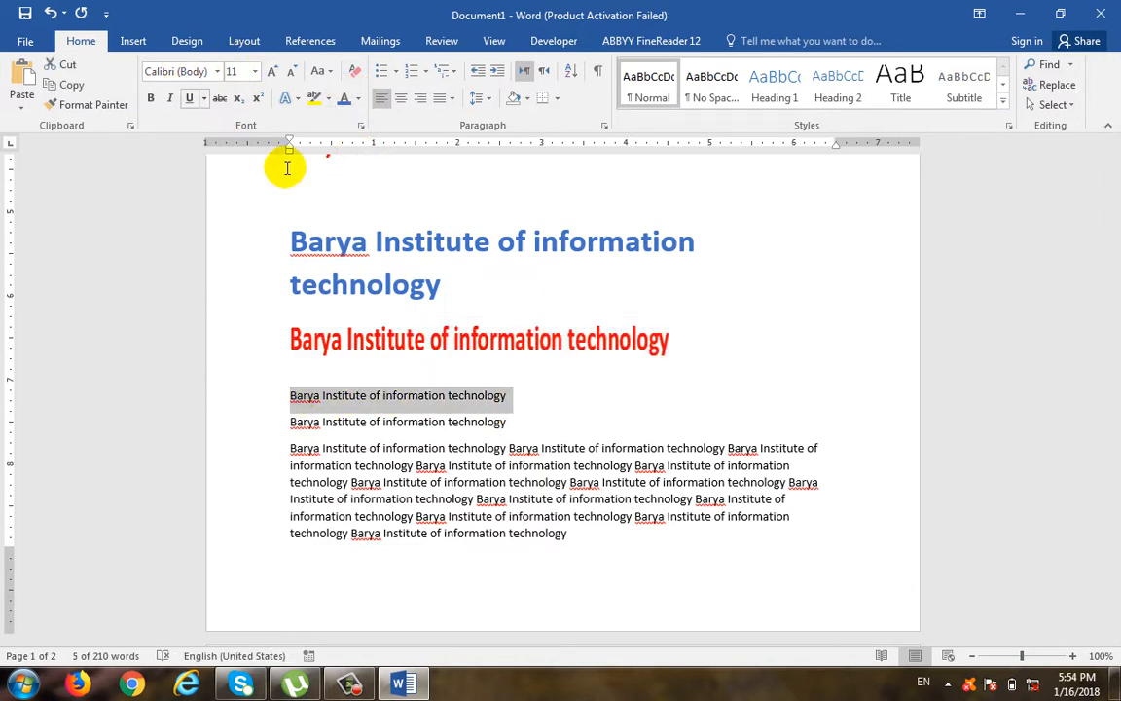
drag(443, 285, 358, 245)
click(94, 105)
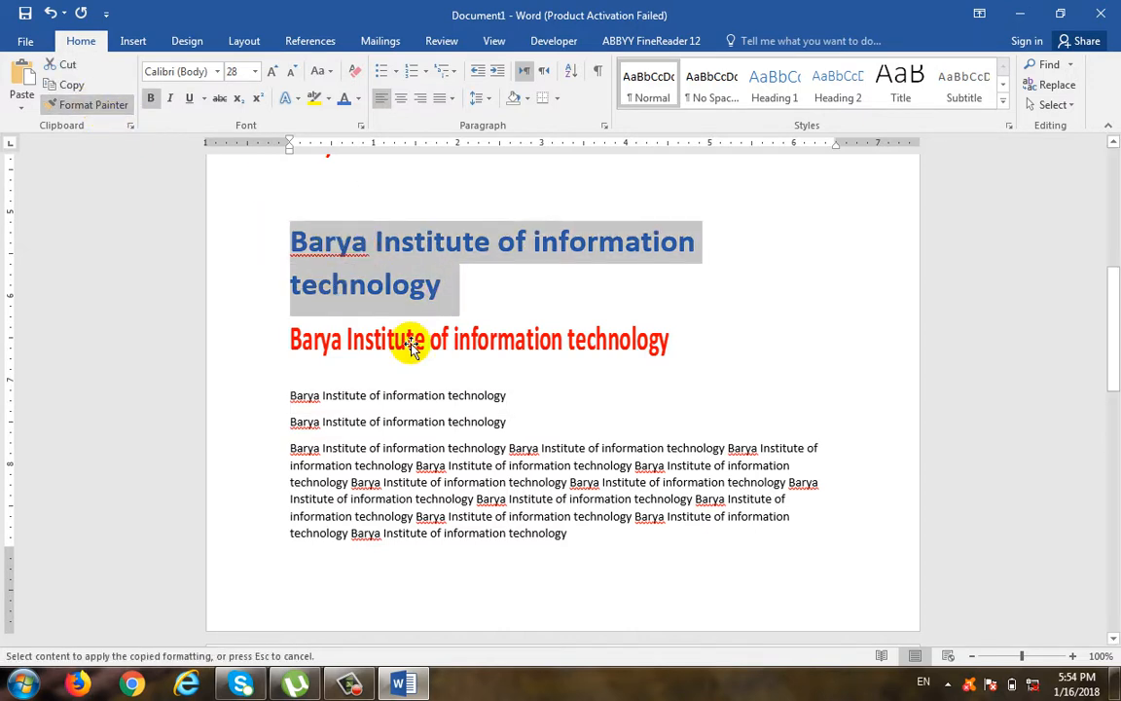
drag(458, 400, 290, 408)
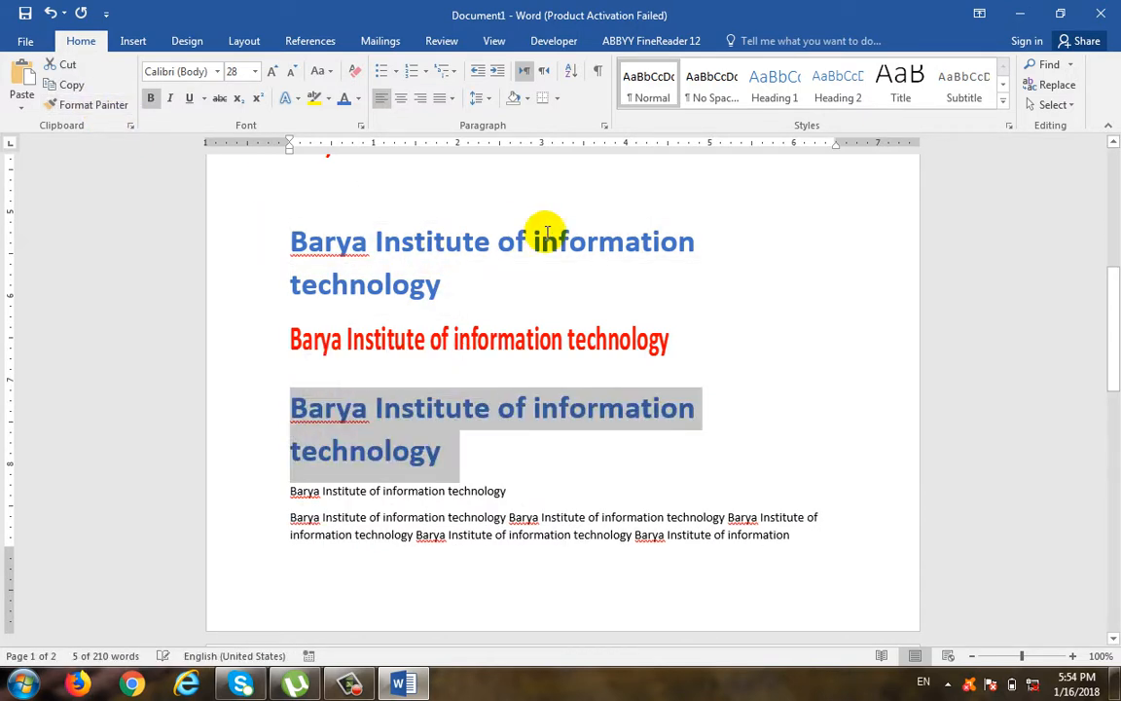
- Apply the same blue heading formatting with Format Painter to "Institute of information" in the first paragraph of page 2
click(95, 104)
scroll(524, 466, down, 3)
drag(796, 407, 665, 407)
scroll(769, 399, down, 4)
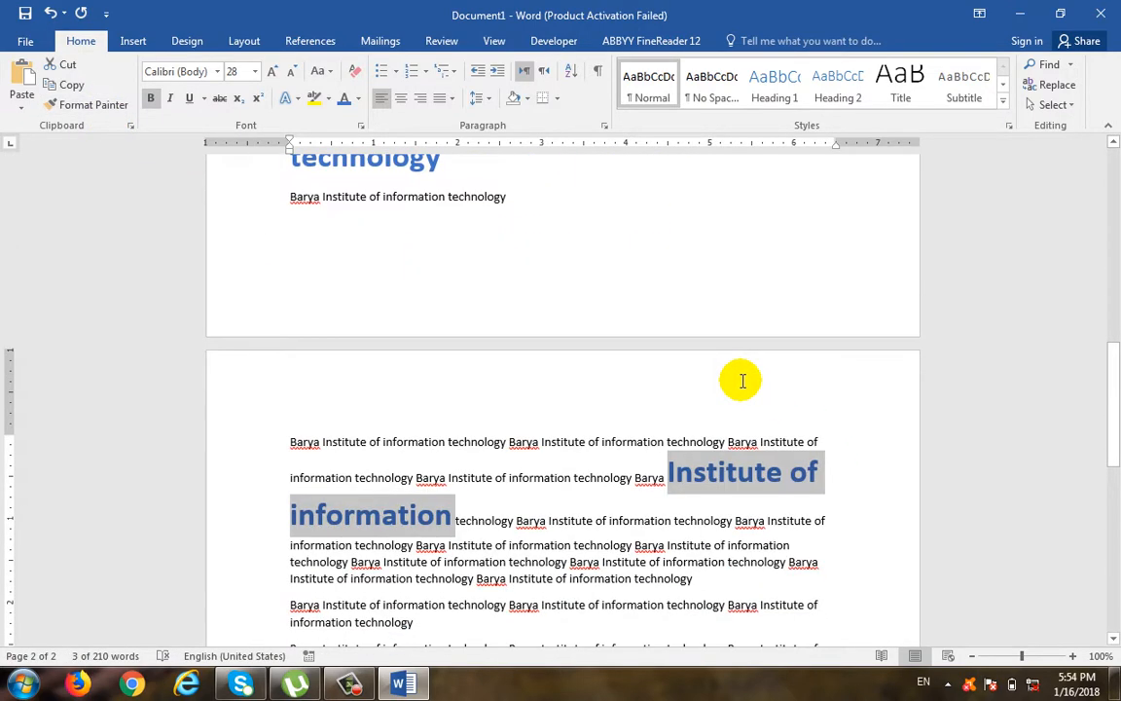
click(611, 521)
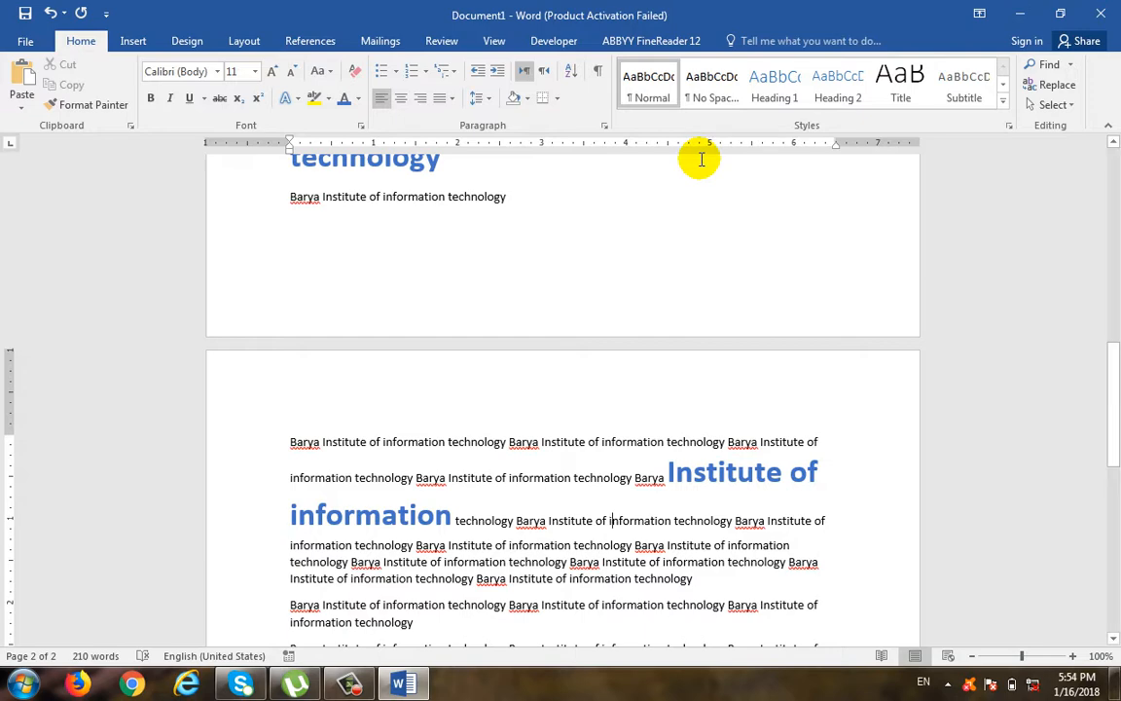
click(14, 41)
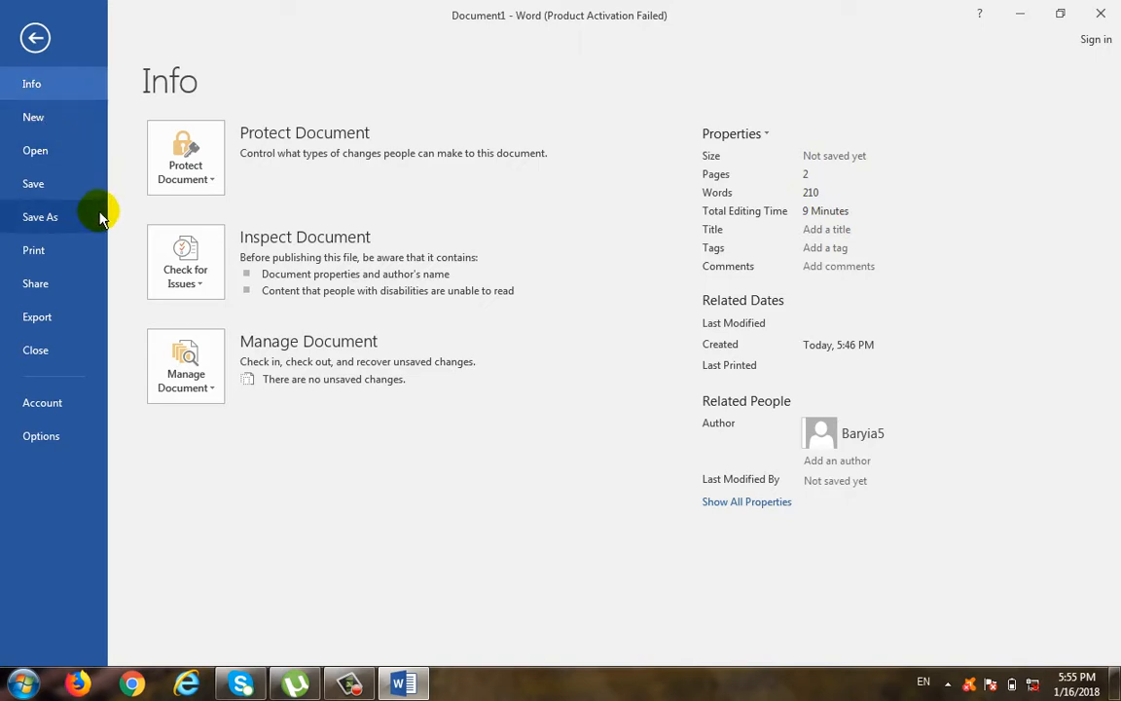
click(39, 41)
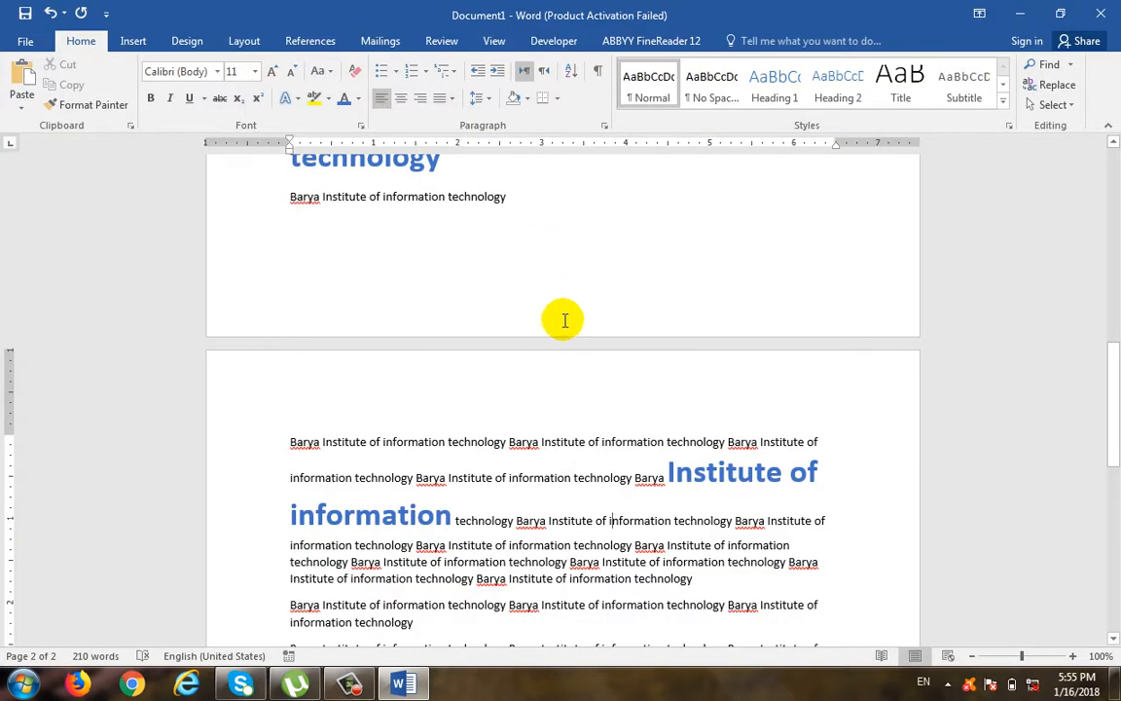
scroll(655, 333, up, 5)
drag(1115, 334, 1109, 137)
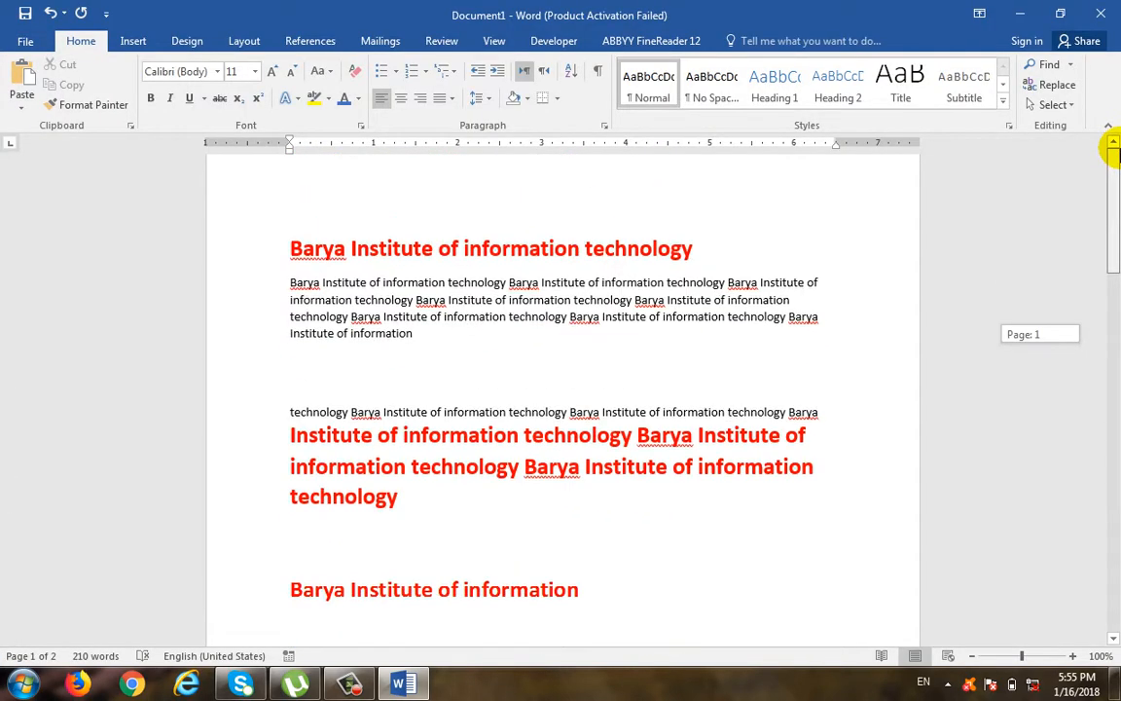
- Save the document in the Documents library as a Word Document named "Barya Institute of information technology"
click(24, 43)
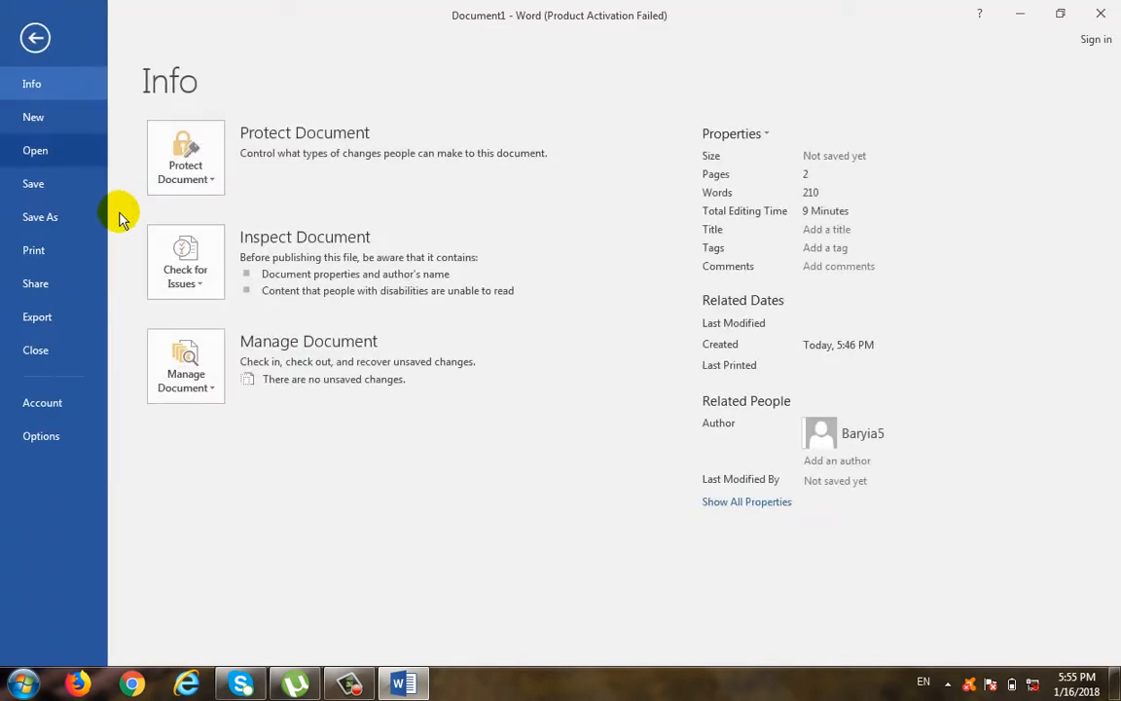
click(40, 216)
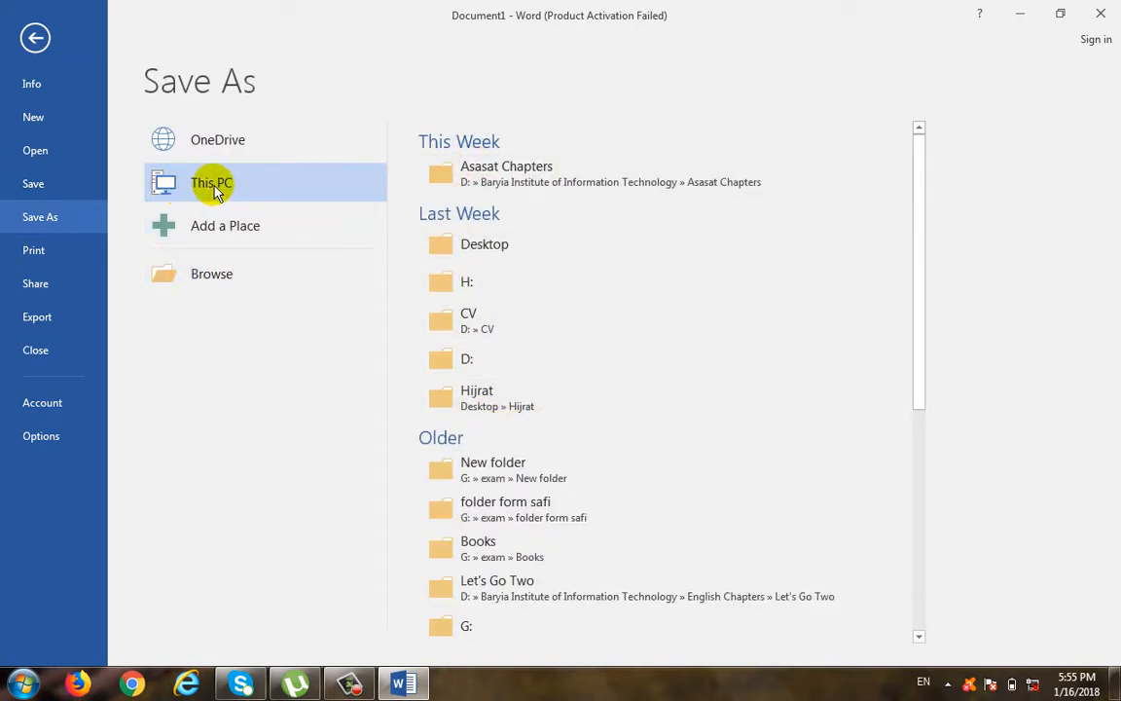
click(222, 282)
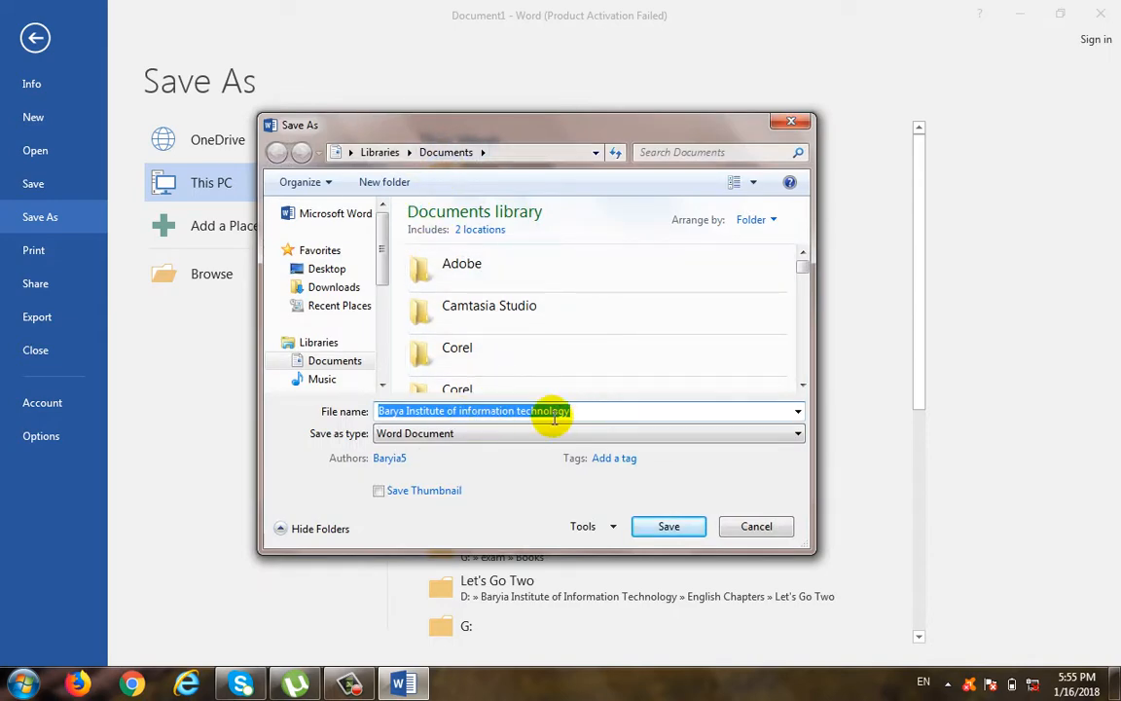
click(668, 525)
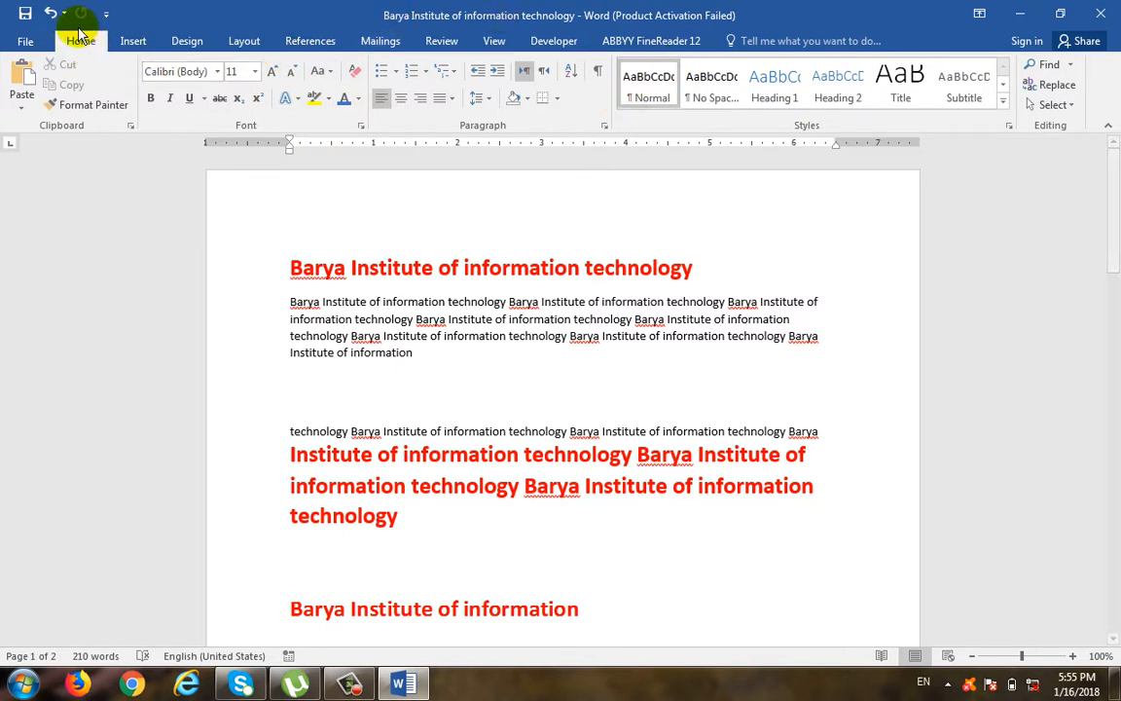
click(27, 42)
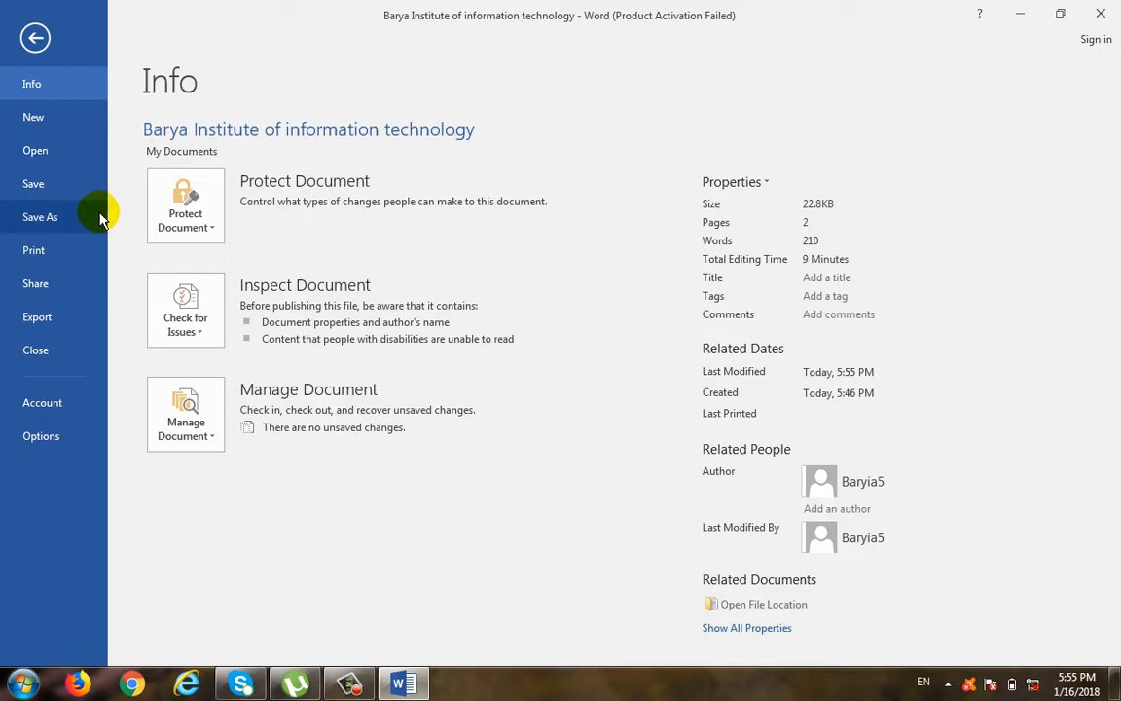
click(37, 38)
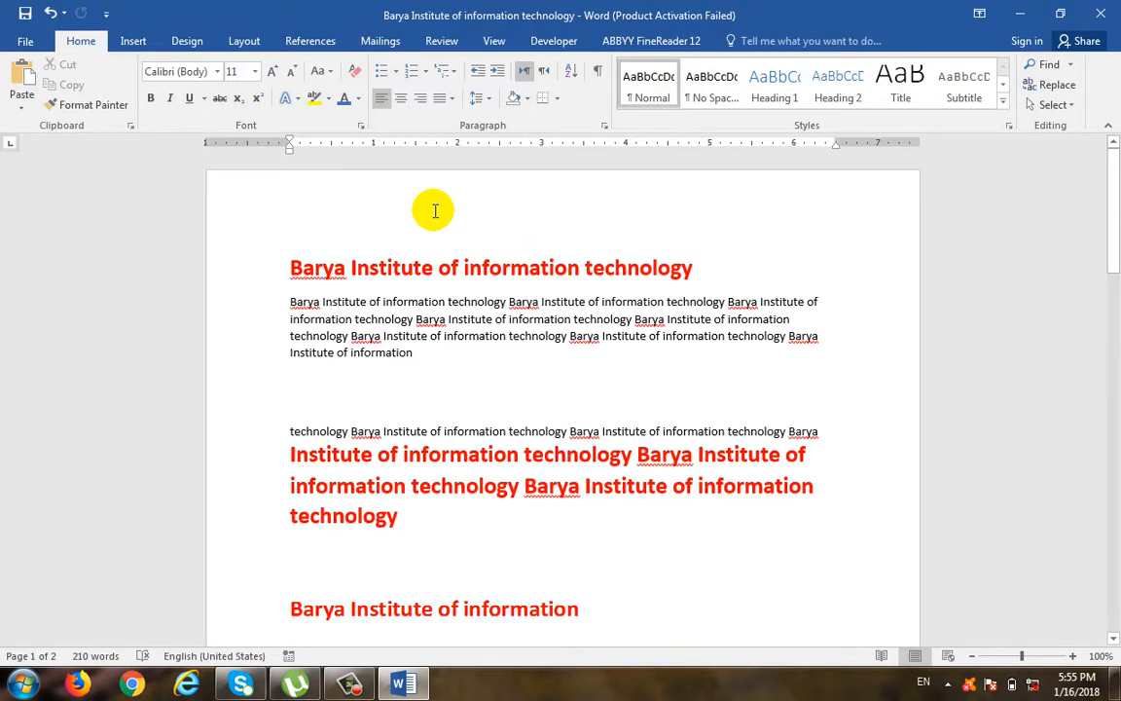
click(26, 42)
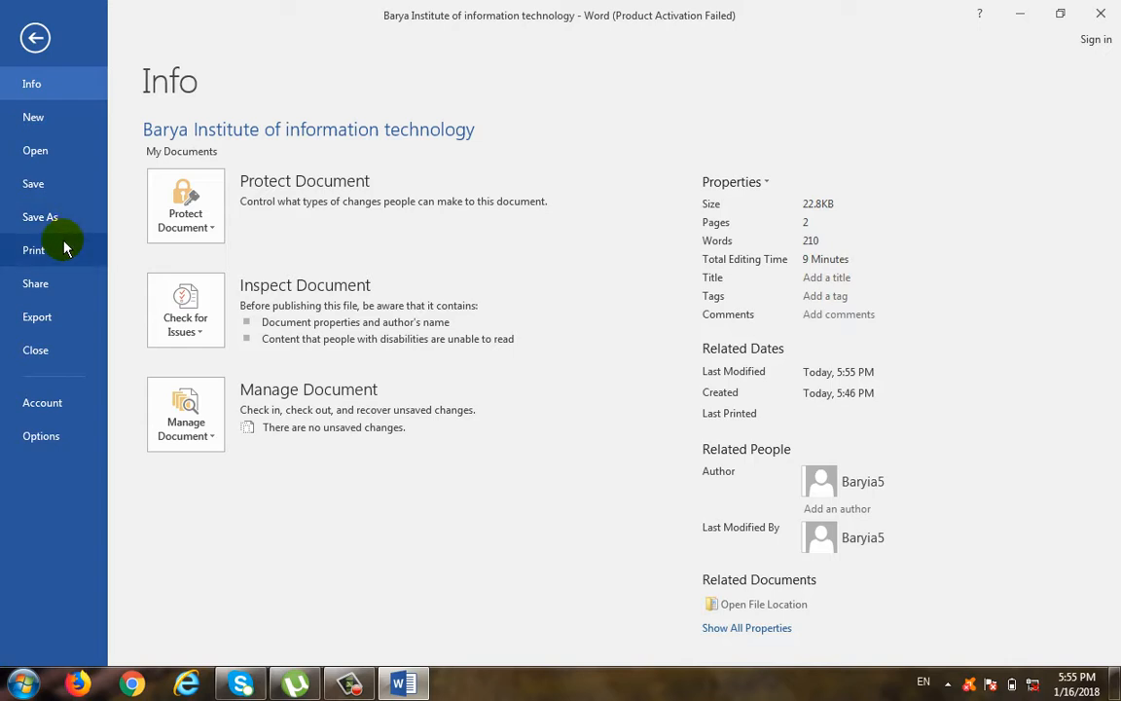
click(35, 38)
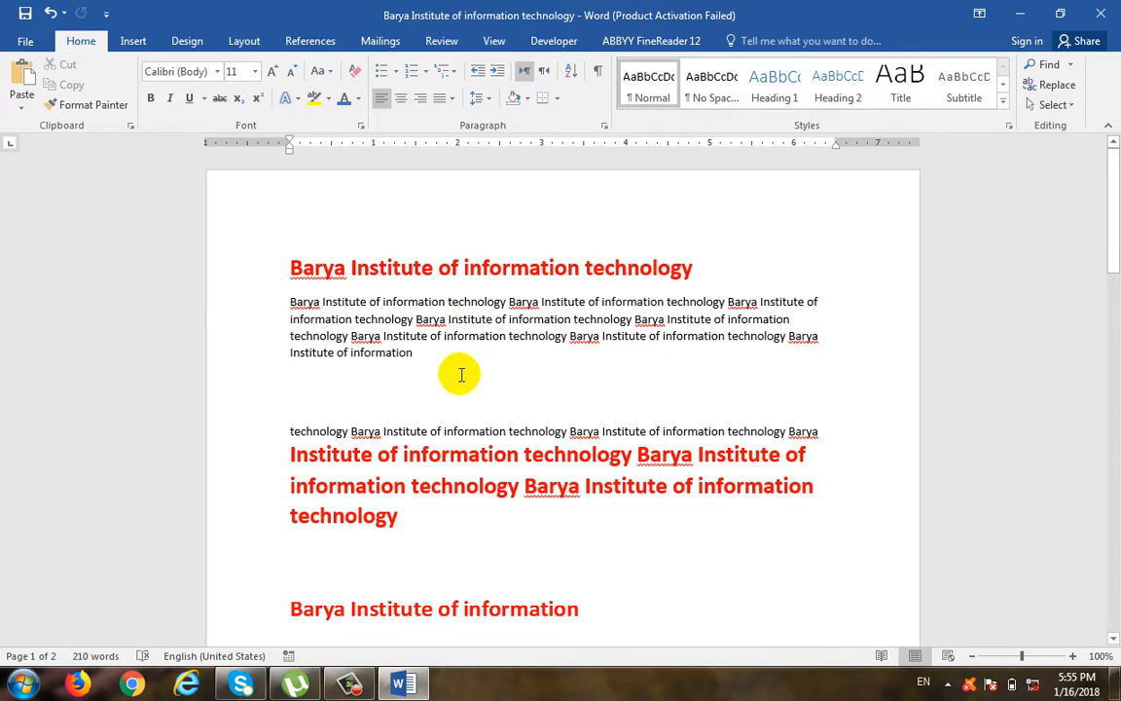
drag(1112, 238, 1107, 109)
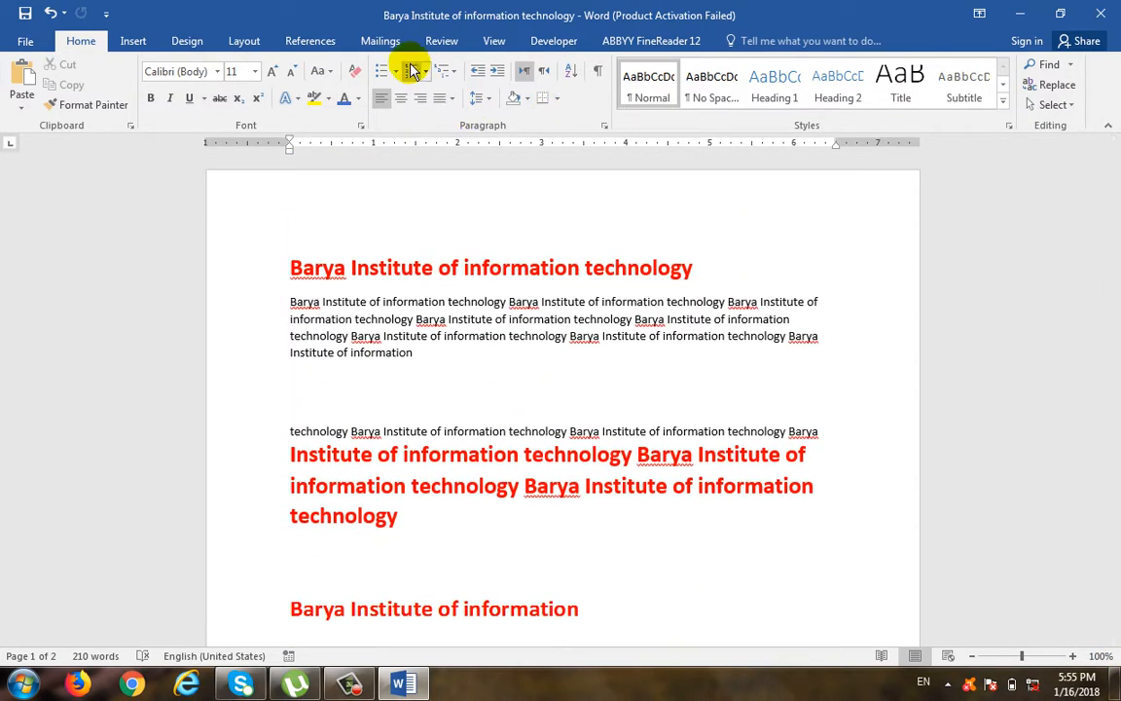
- Look through both pages of the document in the print preview and return to the document
click(21, 42)
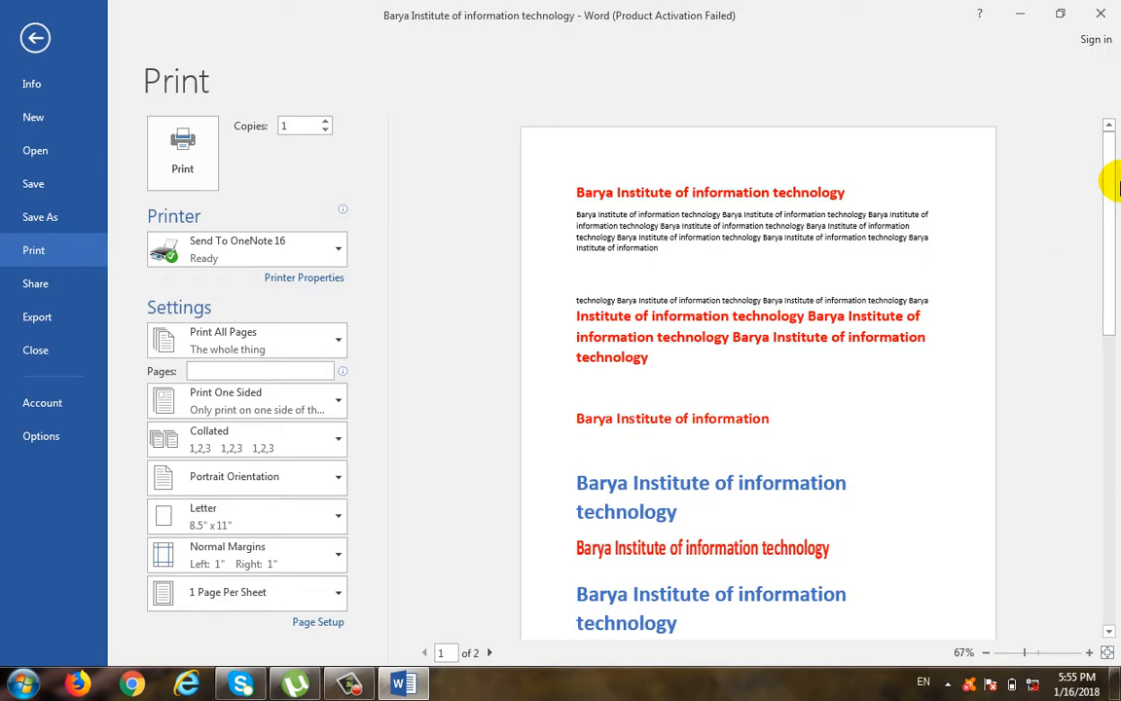
drag(1108, 175, 1114, 435)
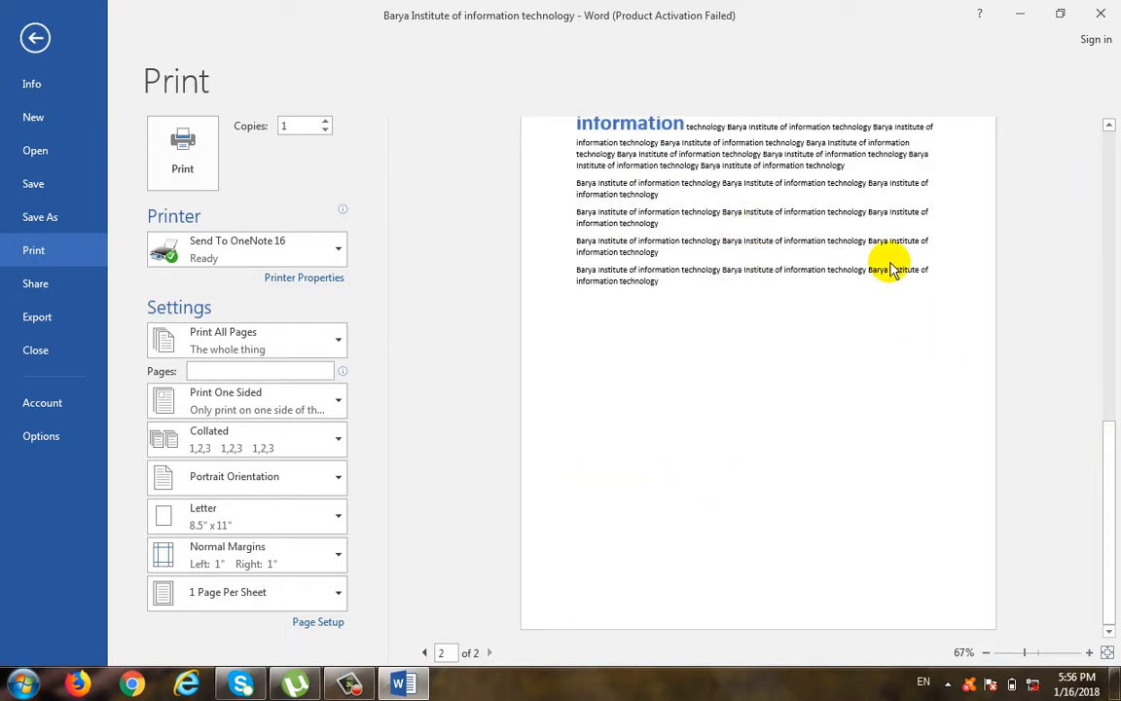
click(1108, 126)
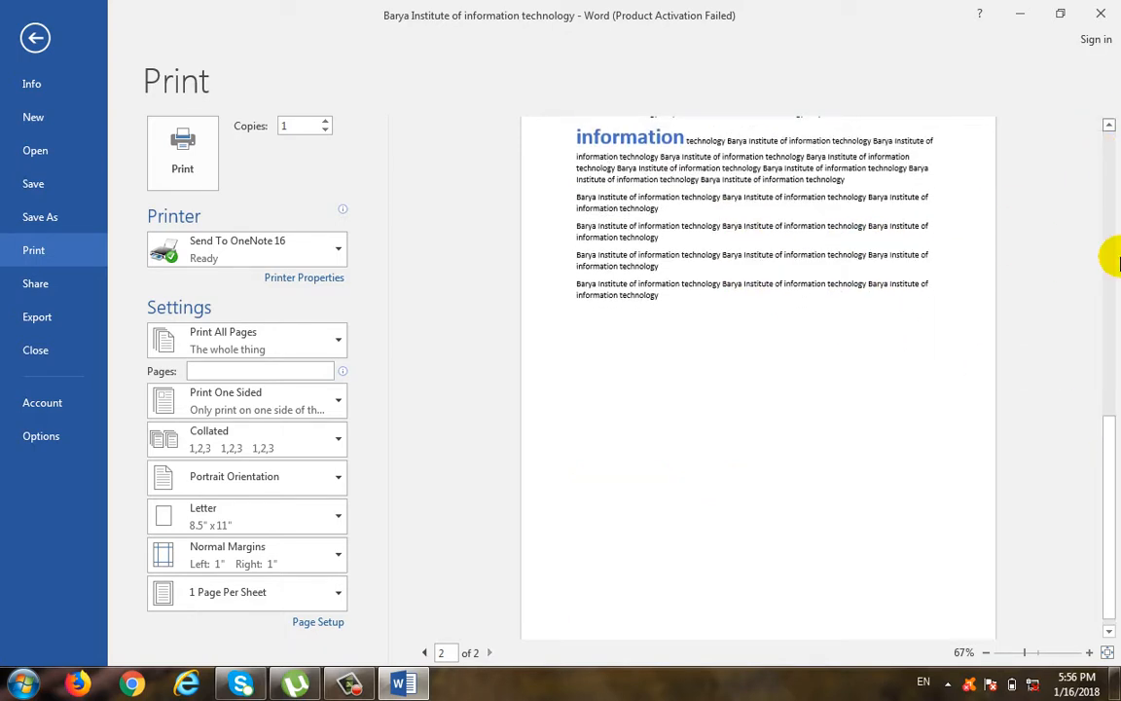
drag(1114, 462, 1093, 400)
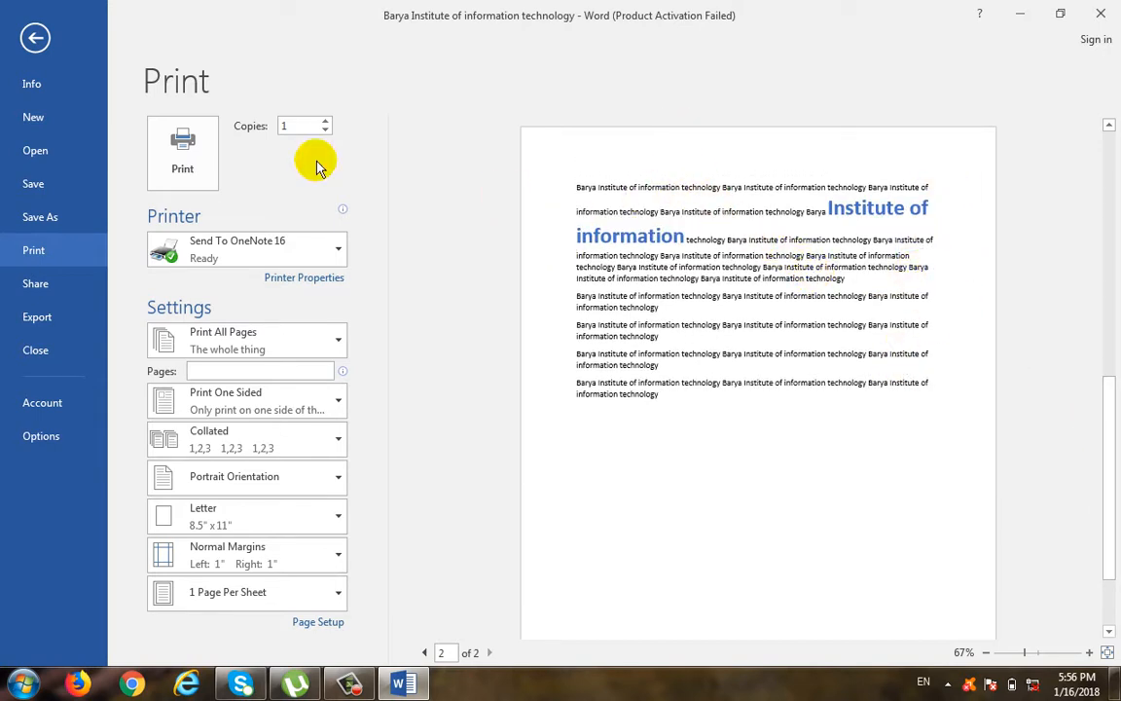
click(33, 38)
- Put the cursor in the top red heading on page 1 and view that page at 100% in the print preview
scroll(547, 357, down, 2)
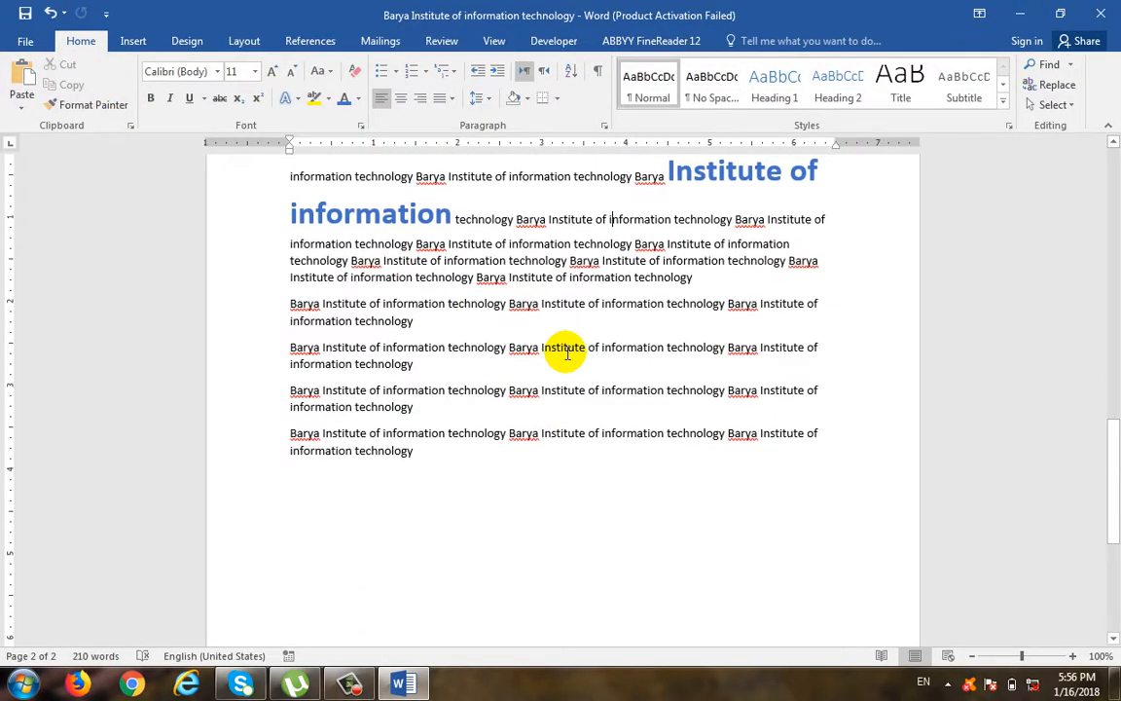
scroll(584, 336, up, 14)
scroll(591, 328, up, 10)
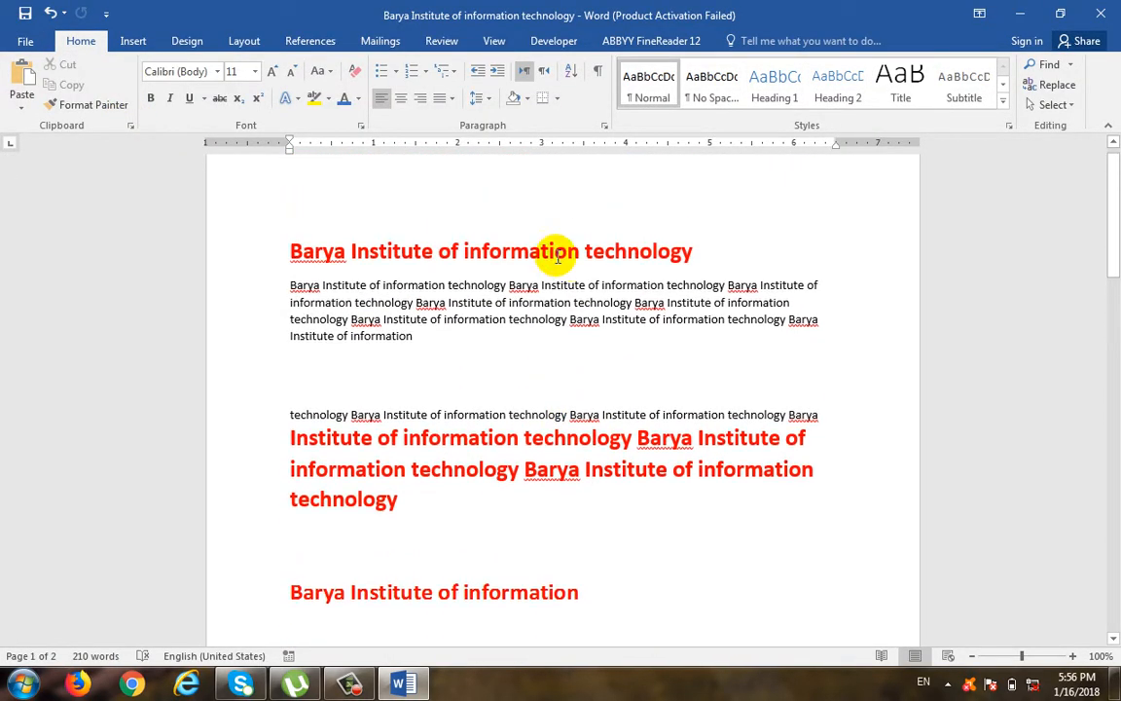
click(578, 271)
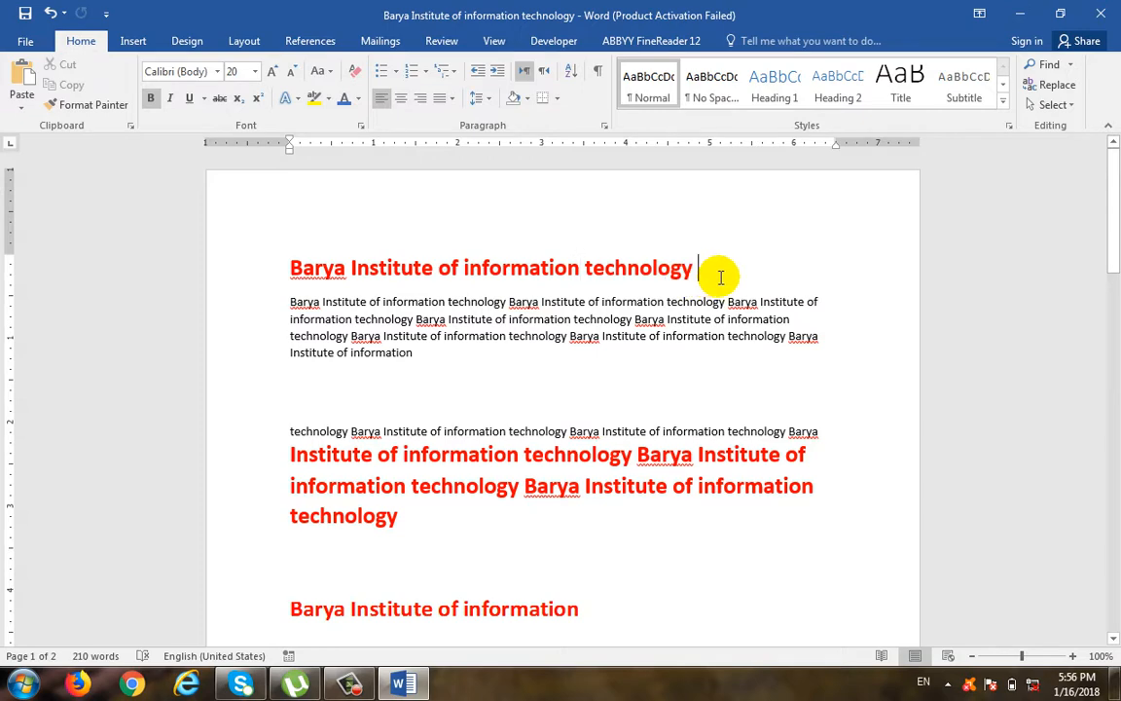
click(25, 41)
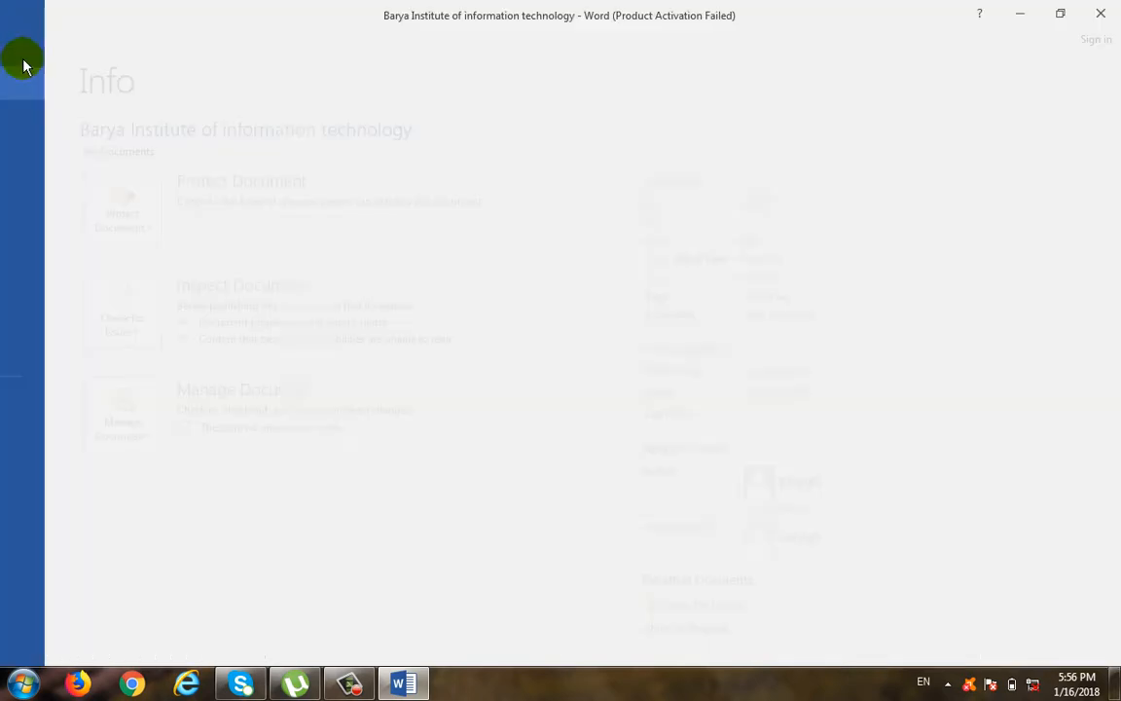
click(35, 250)
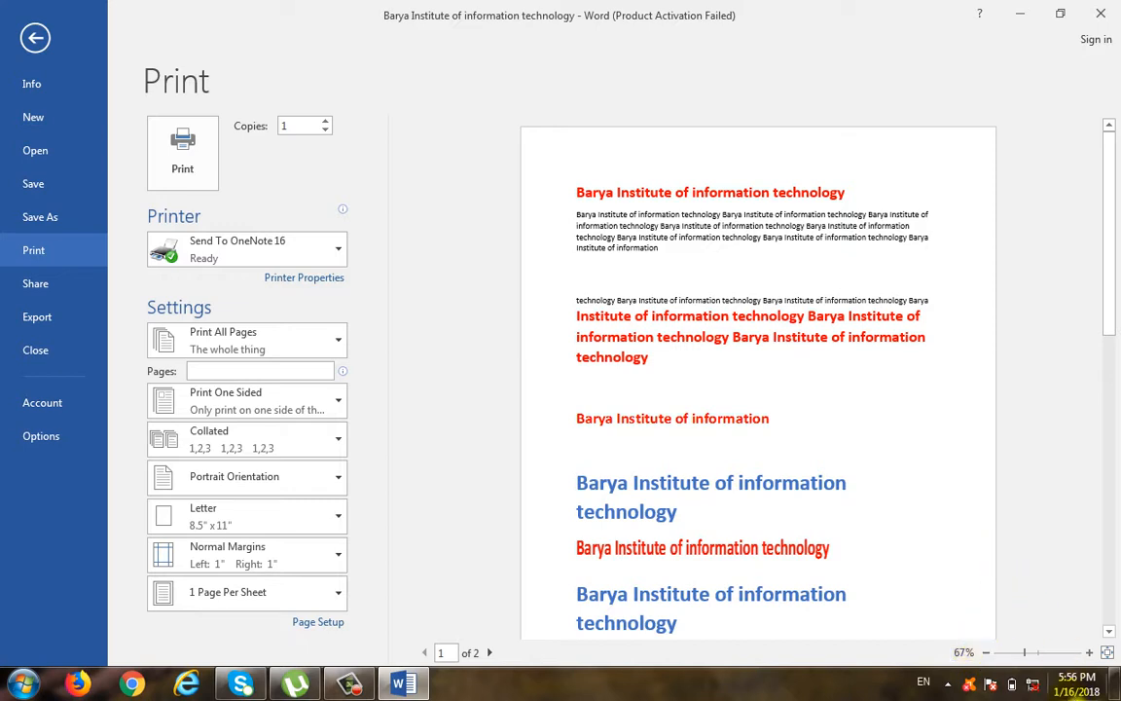
drag(1037, 655, 1039, 652)
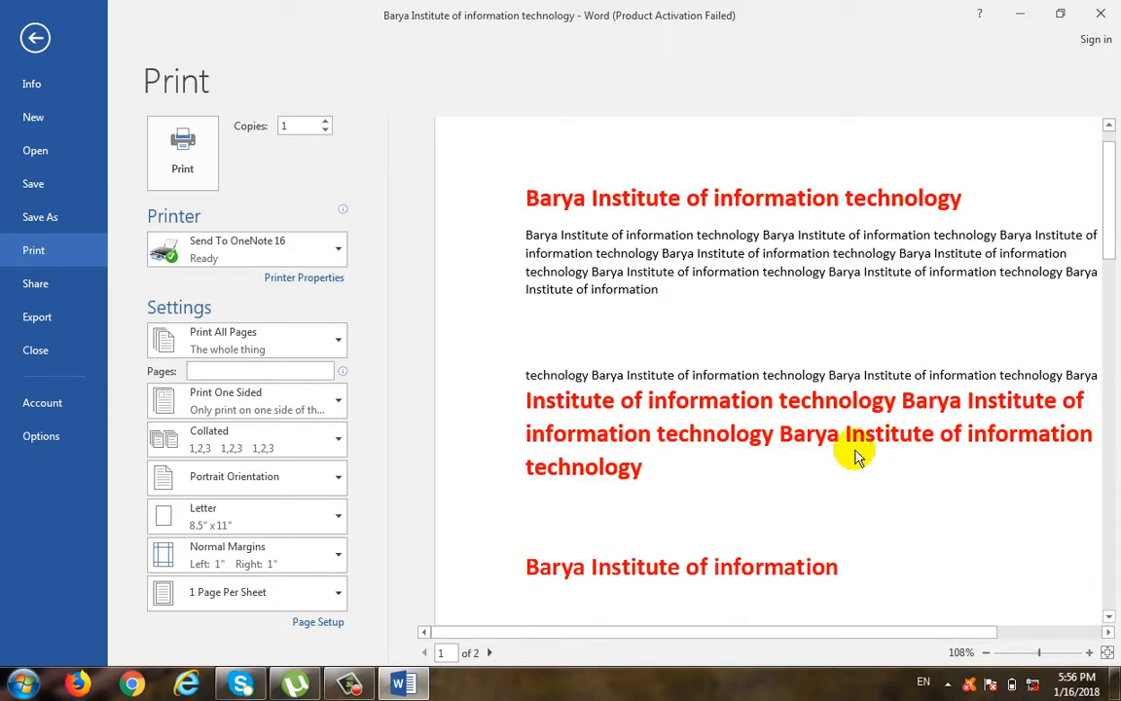
click(986, 653)
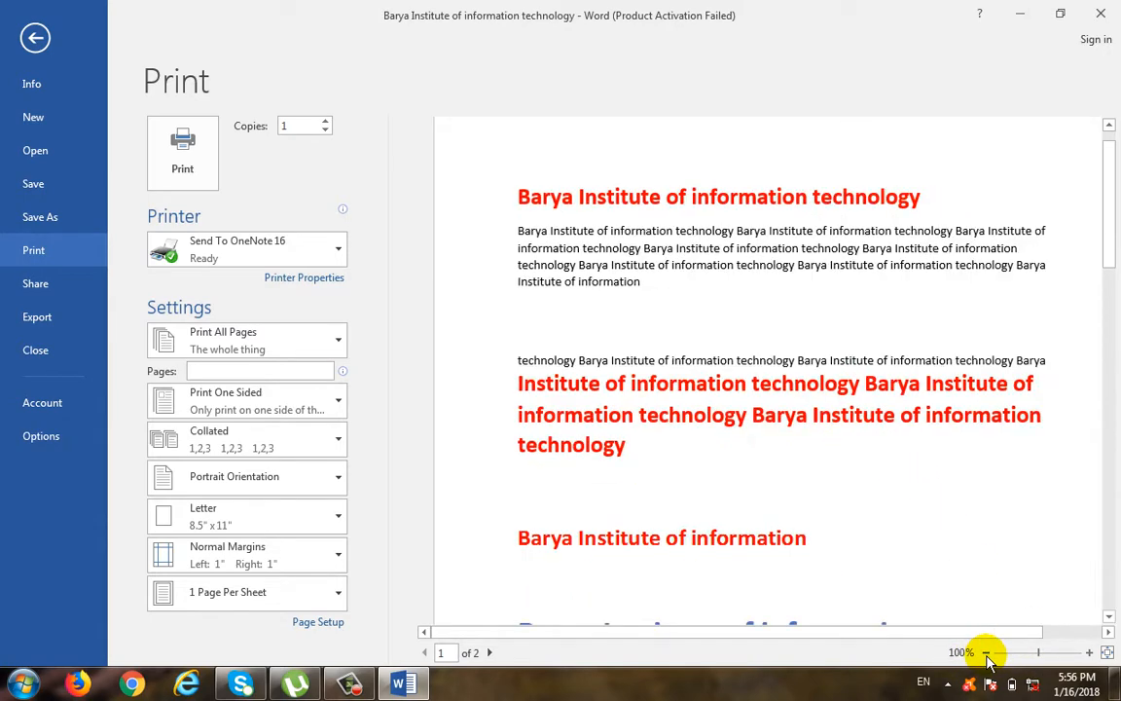
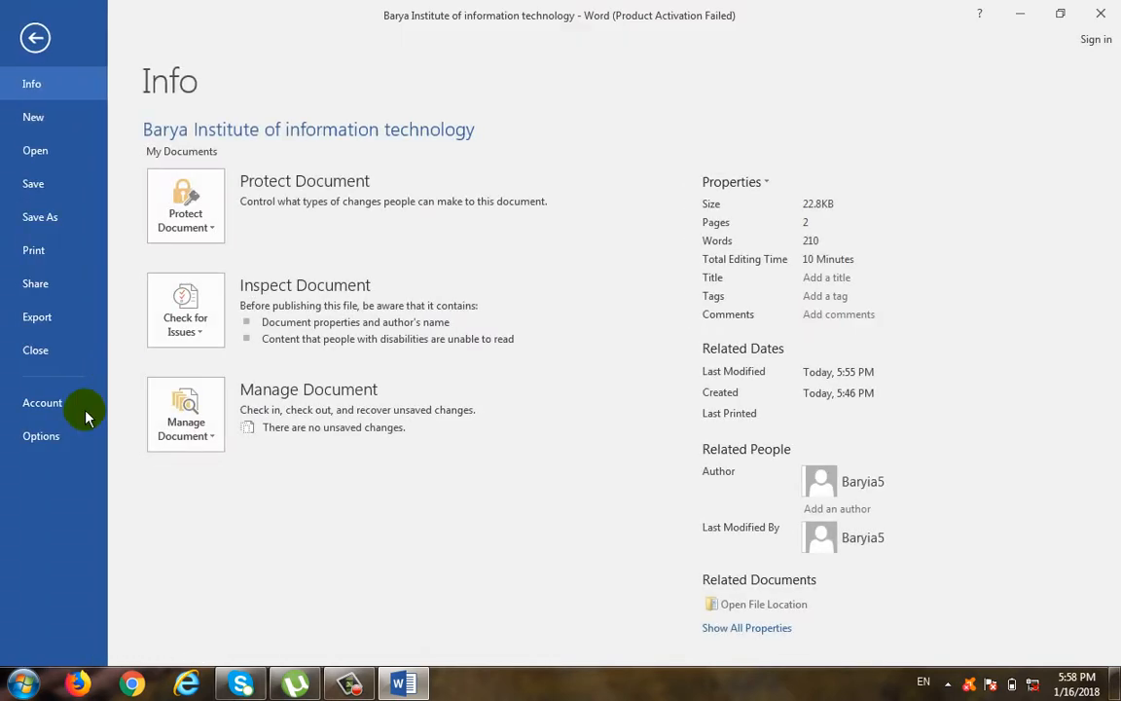
- Set the print range to Print Selection for the selected heading and first paragraph, and return to the document
click(65, 252)
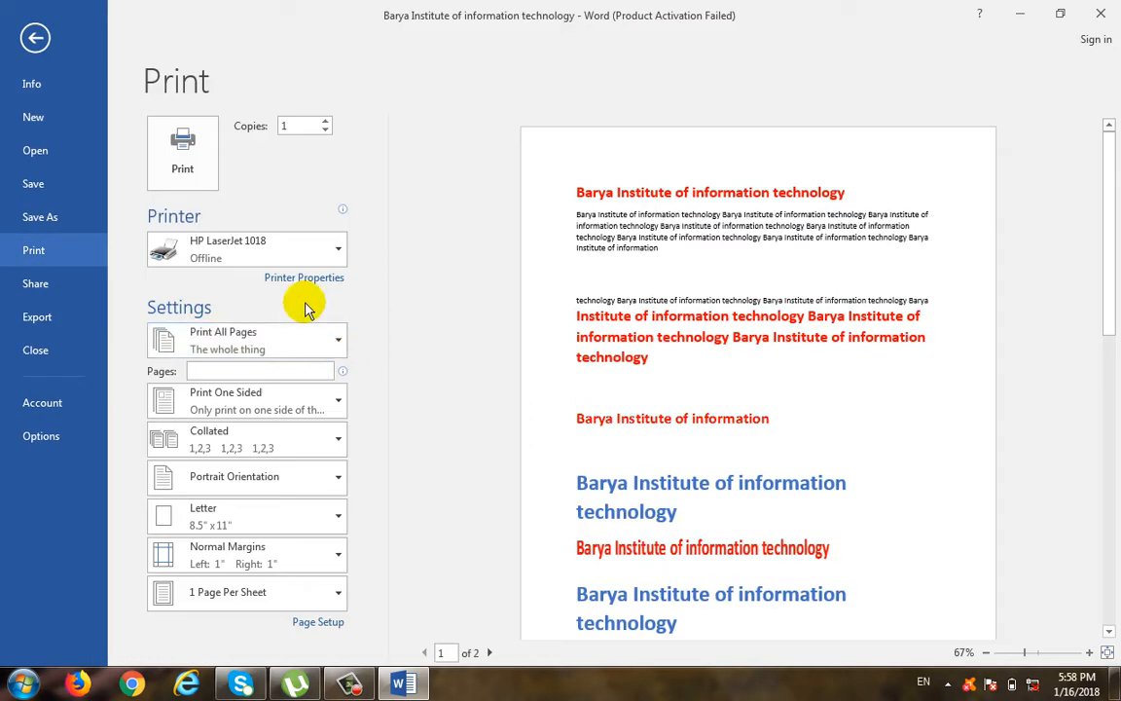
click(258, 343)
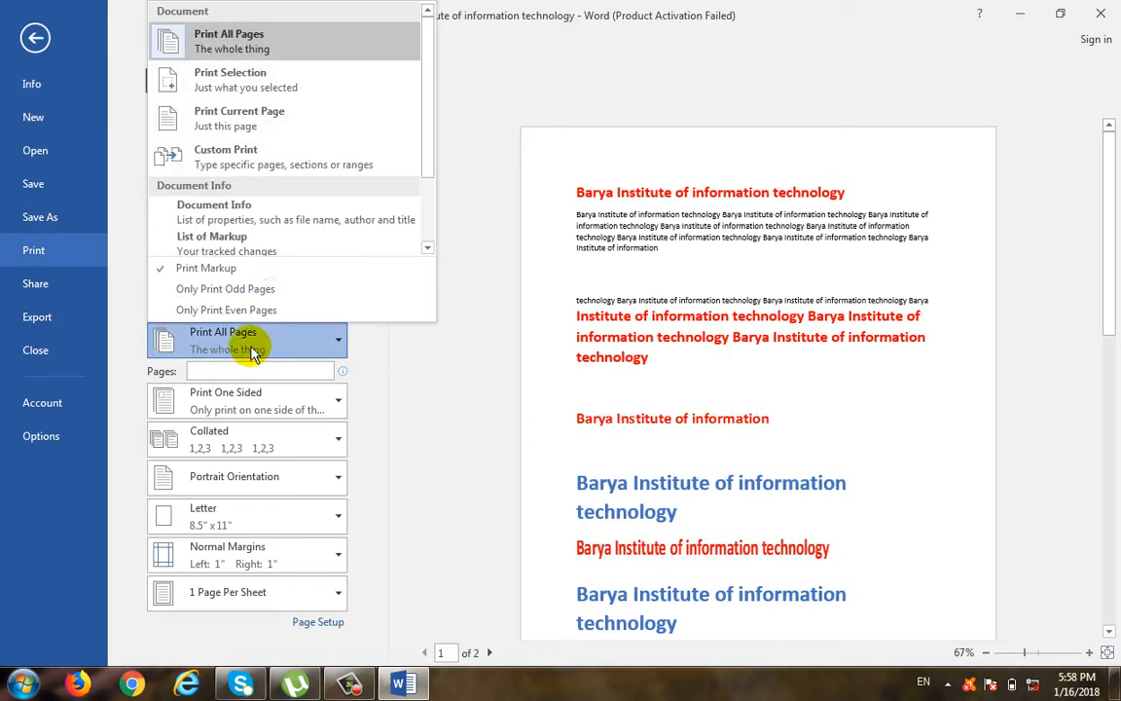
click(276, 87)
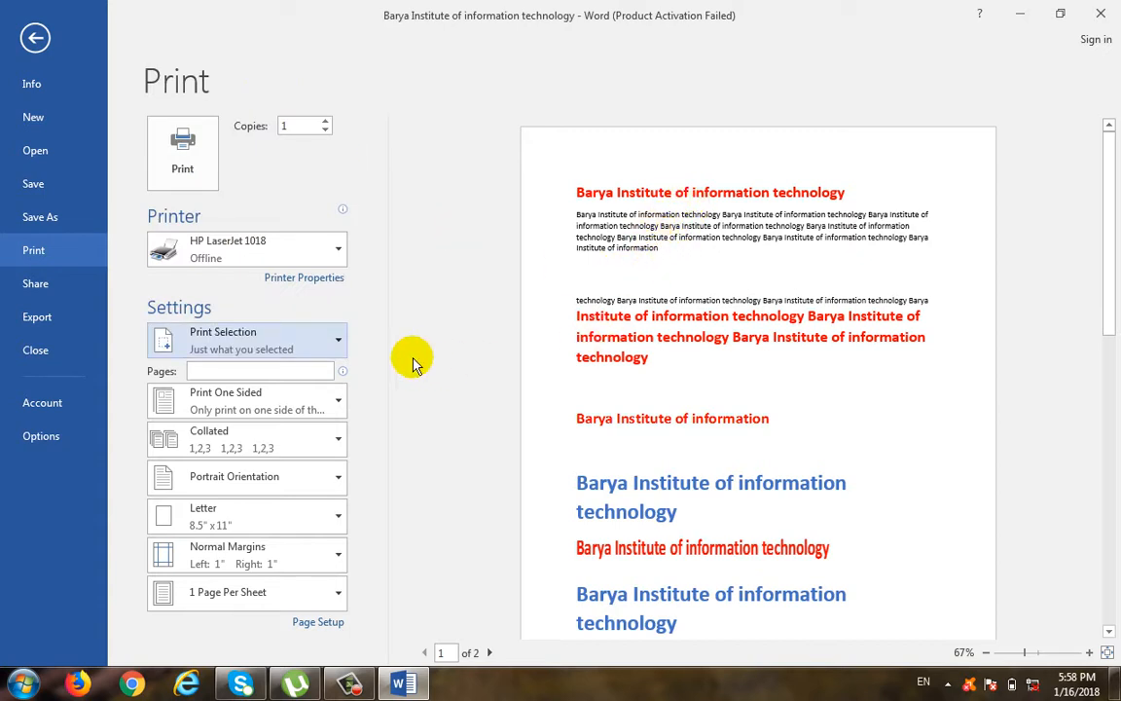
click(302, 332)
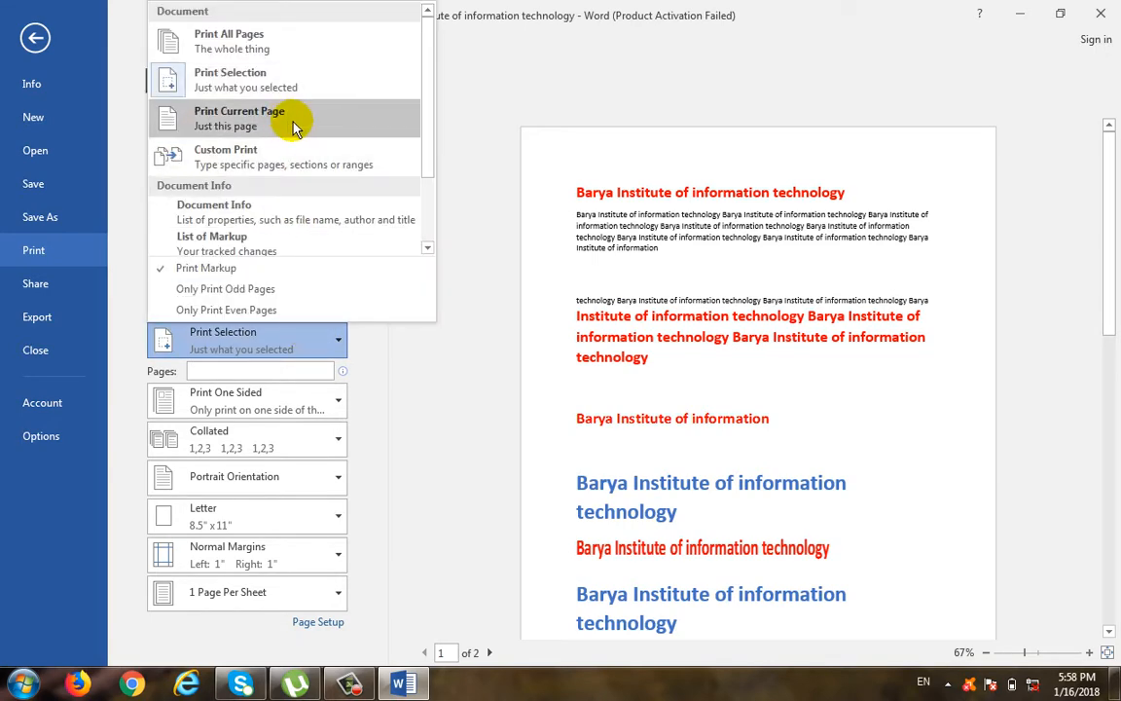
click(35, 37)
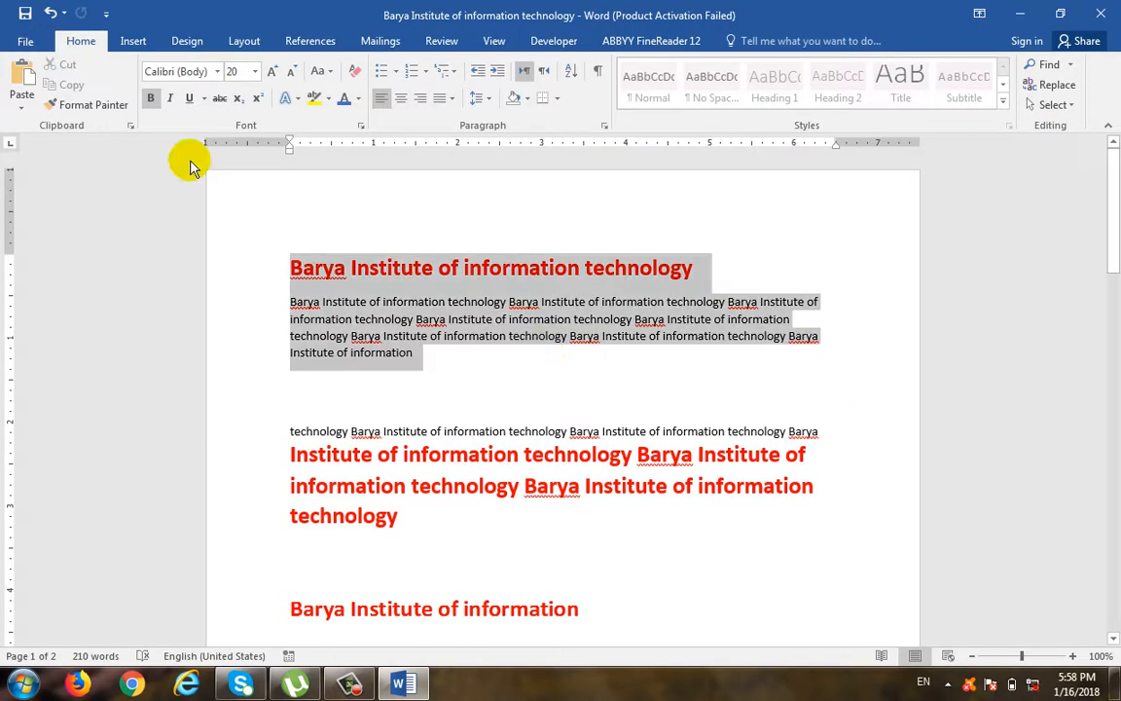
- Place the cursor in the first paragraph of page 2 and set the print range to Print Current Page
click(412, 373)
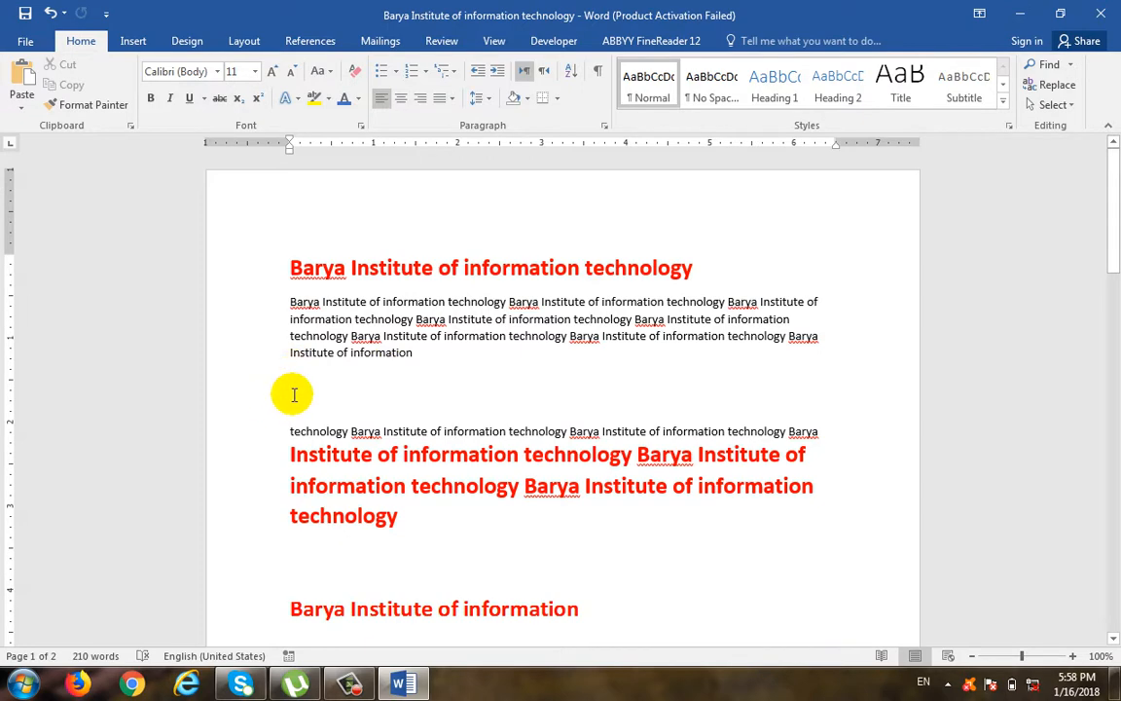
scroll(491, 389, down, 5)
scroll(491, 390, down, 10)
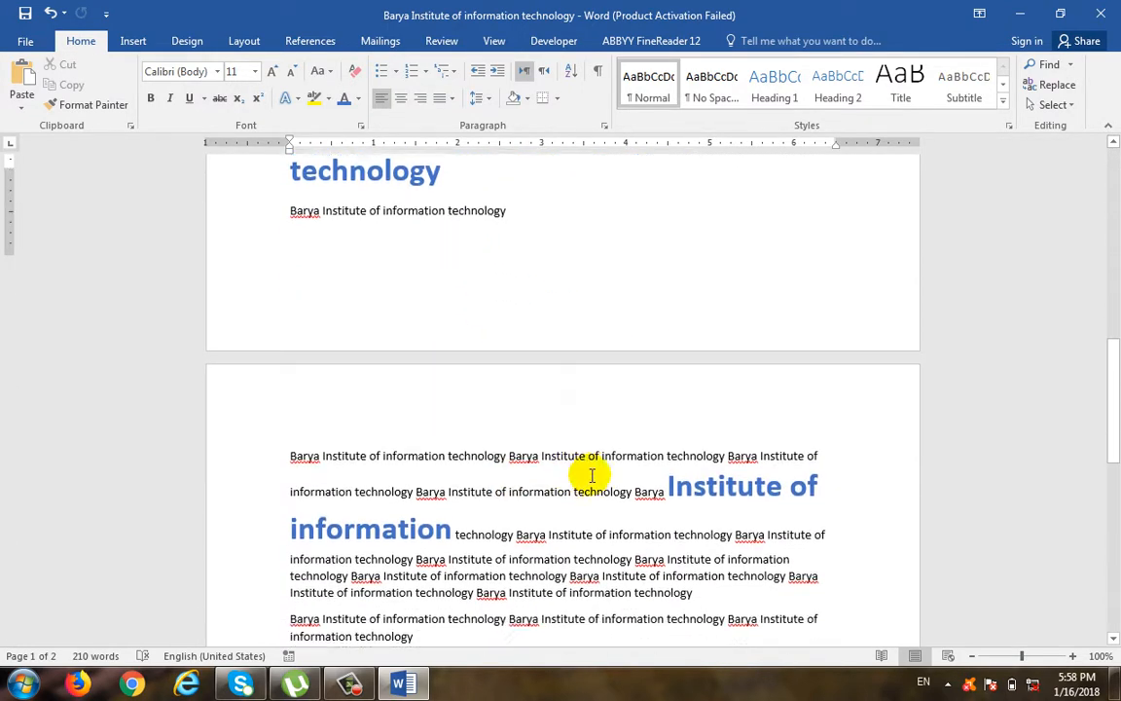
click(468, 265)
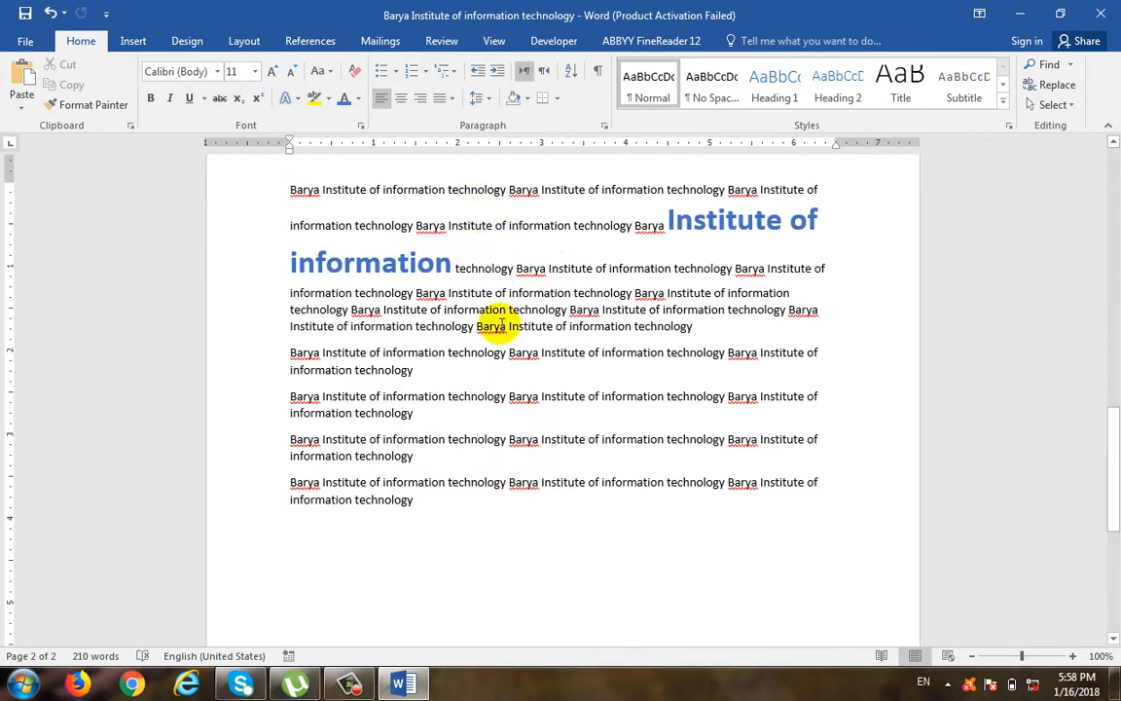
click(21, 39)
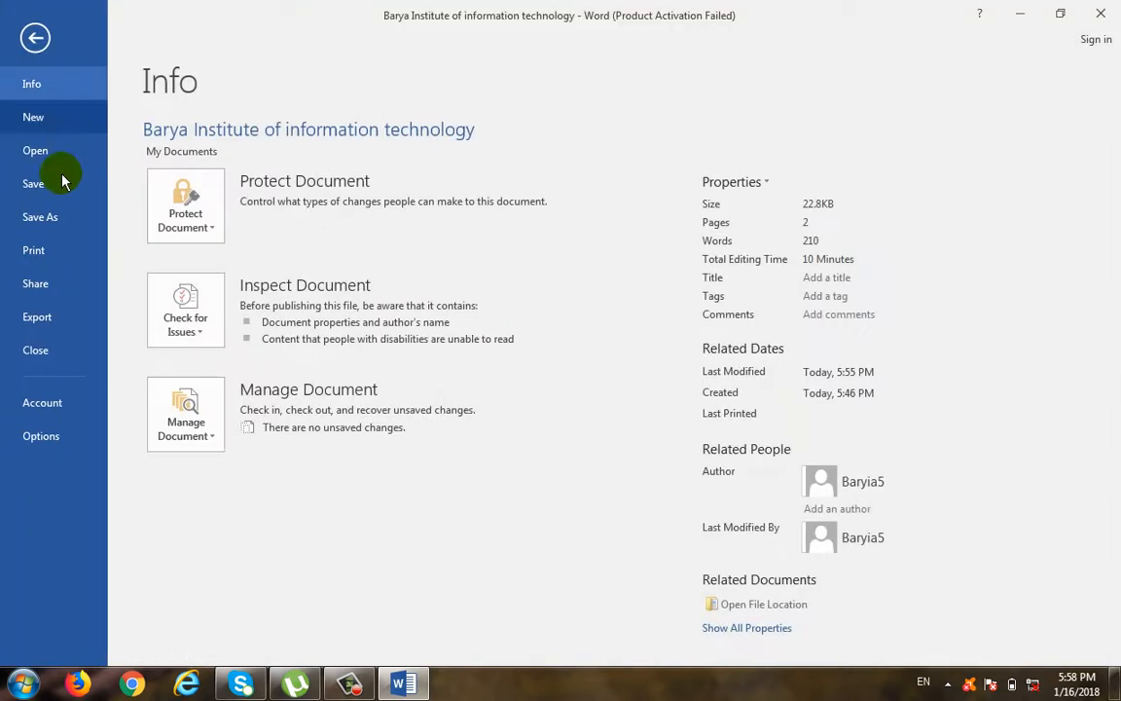
click(56, 250)
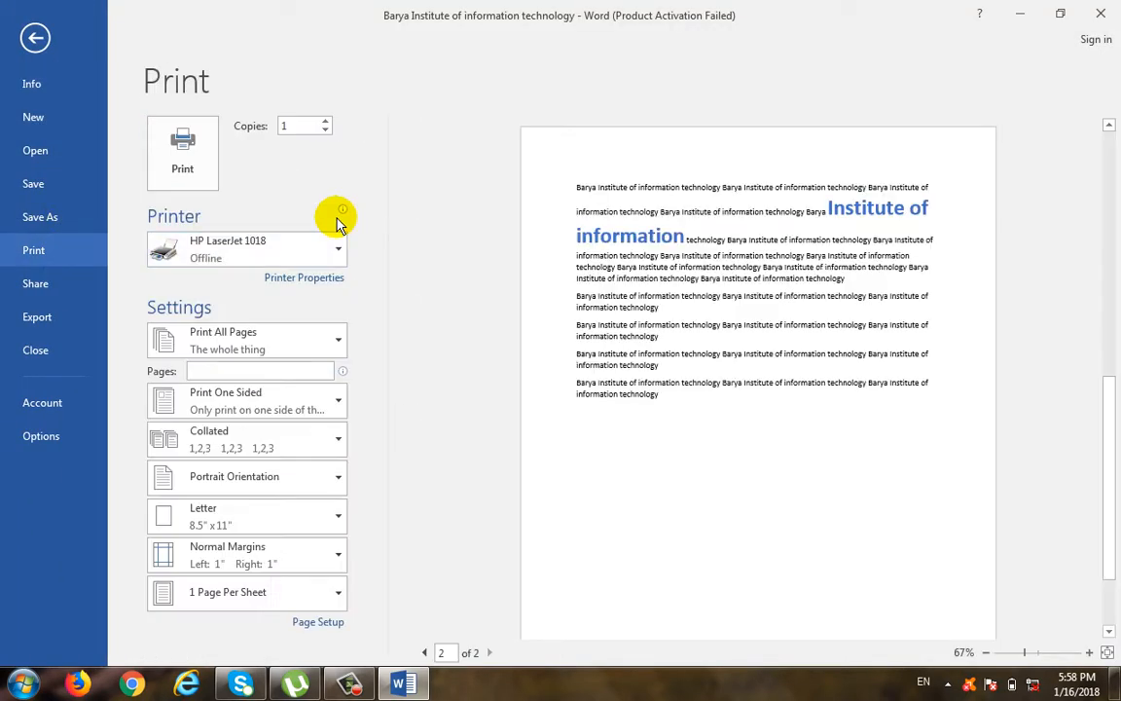
click(257, 341)
click(294, 127)
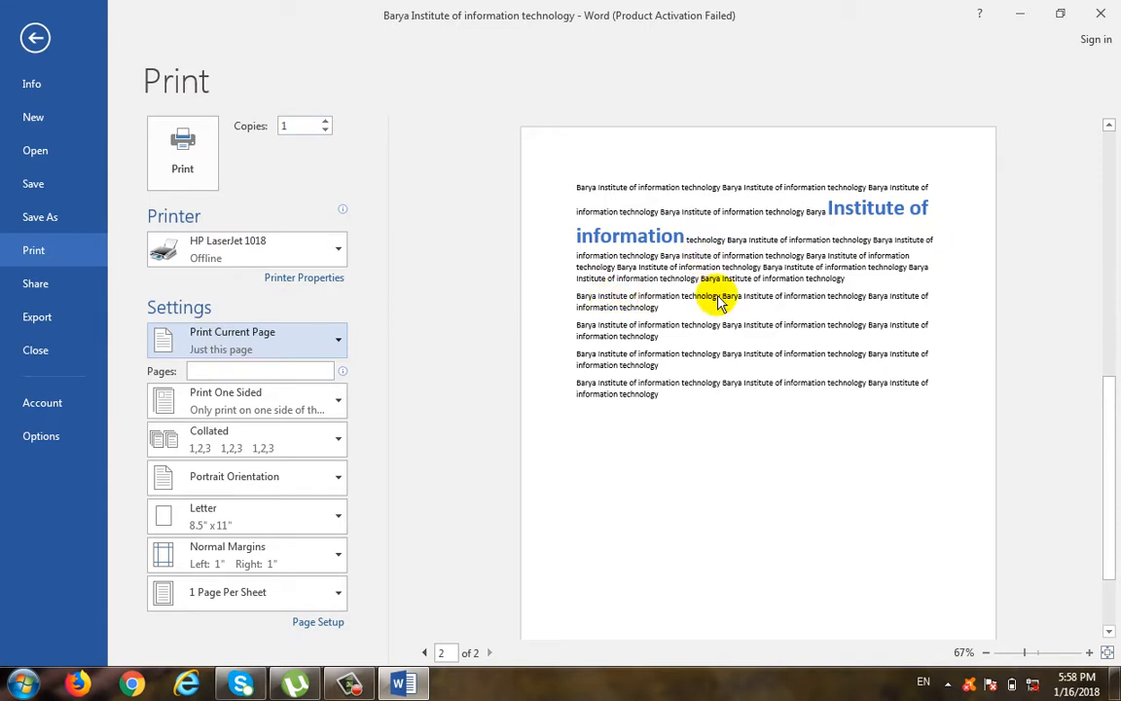
- Set the print range to Custom Print and return to the document
click(313, 338)
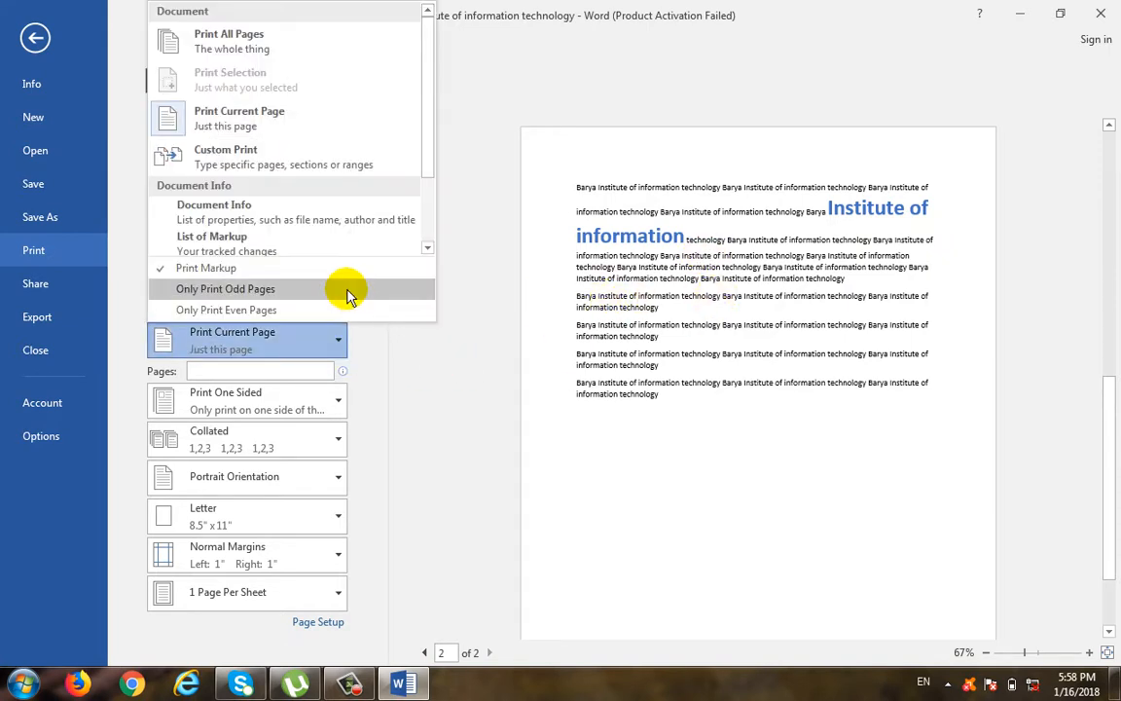
click(370, 159)
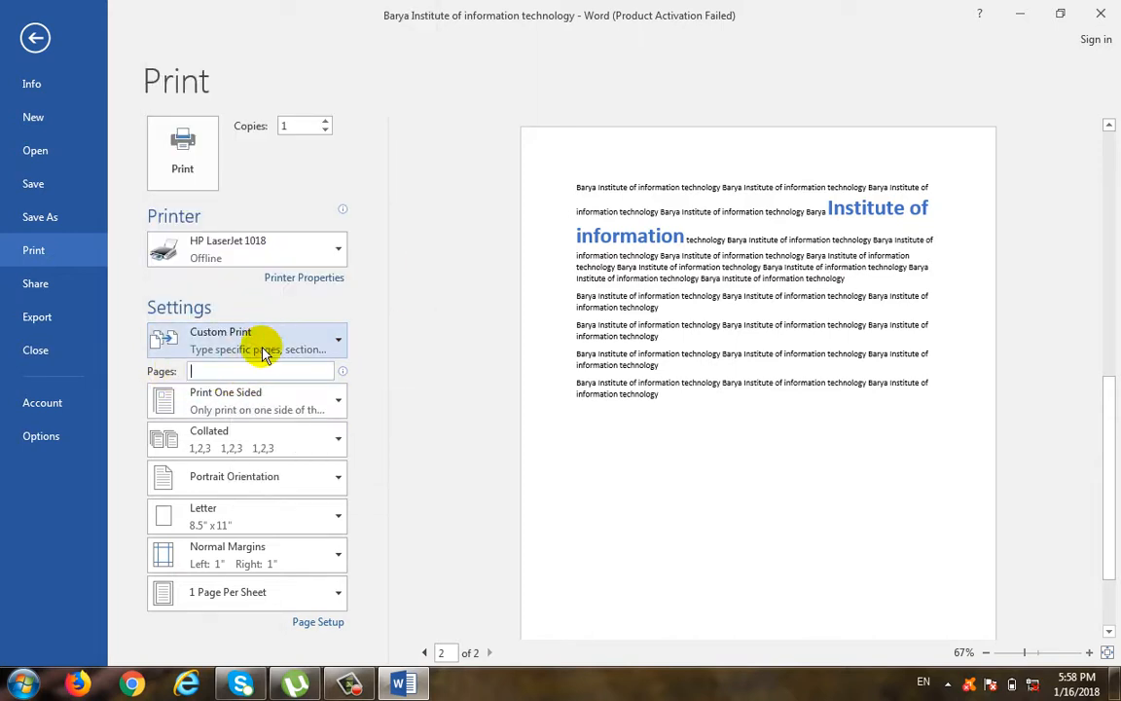
click(29, 34)
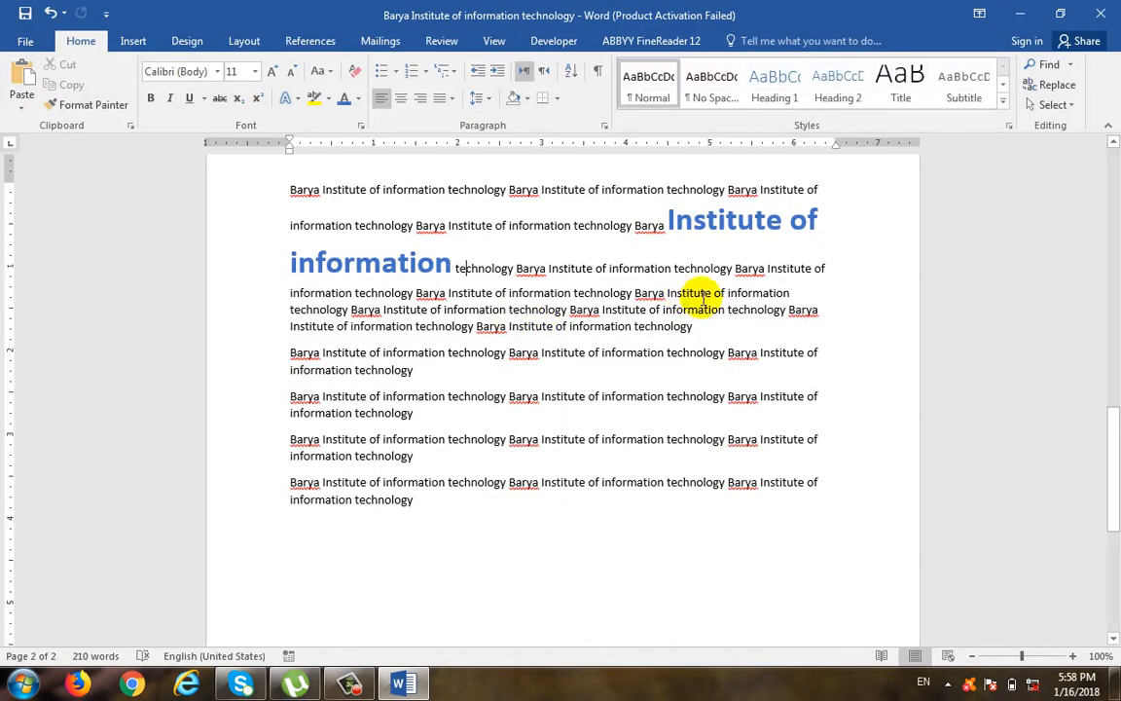
- Add eight page breaks after the last paragraph and paste four red "Barya Institute of information technology" lines on the last page
click(717, 557)
key(ctrl+Return)
key(ctrl+Return)
key(ctrl+Return)
key(ctrl+Return)
key(ctrl+Return)
key(ctrl+Return)
key(ctrl+Return)
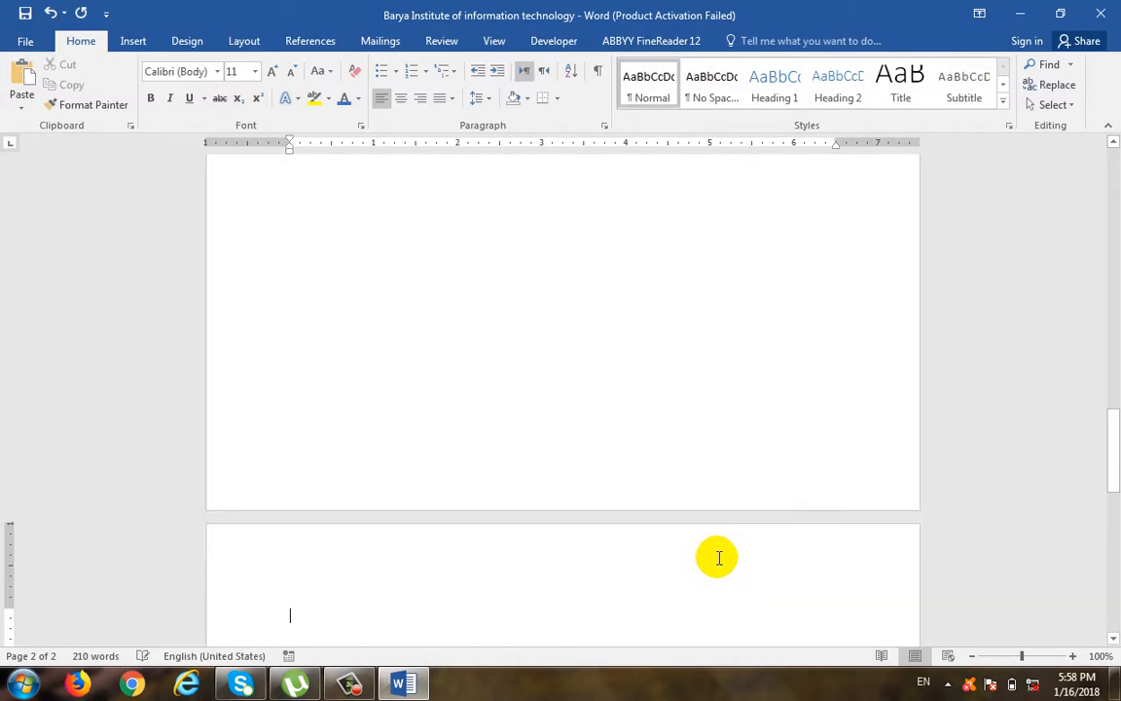
key(ctrl+Return)
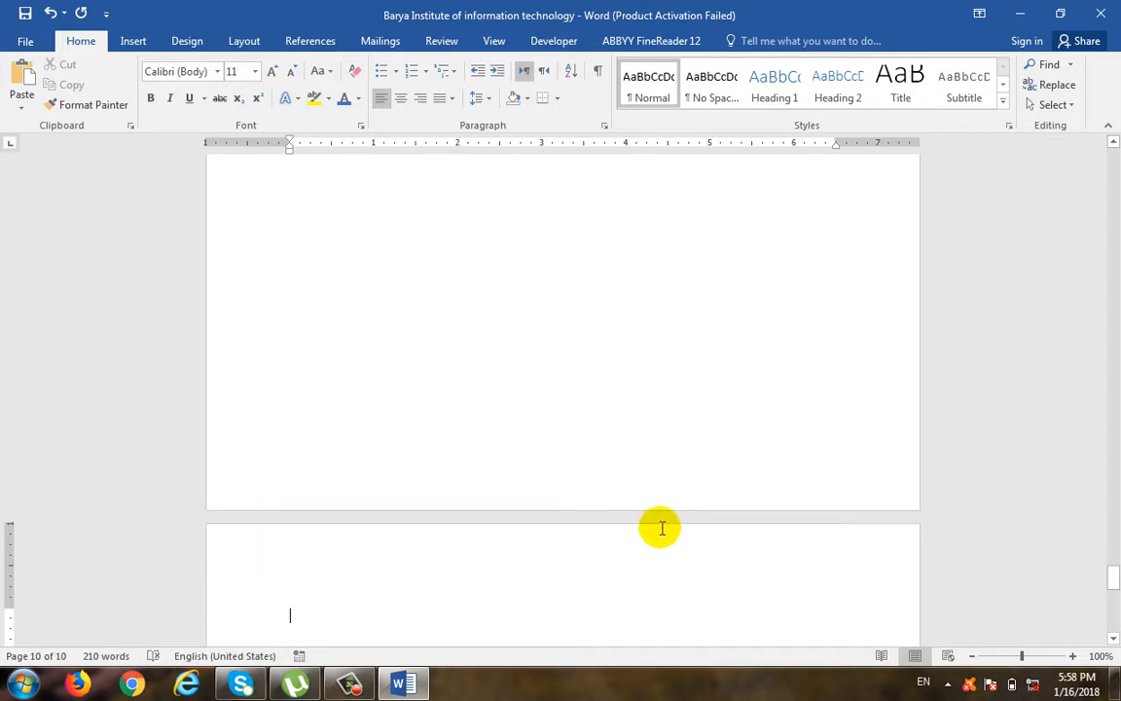
text(Barya Institute of information technology Barya Institute of information technology Barya Institute of information technology Barya Institute of information technology)
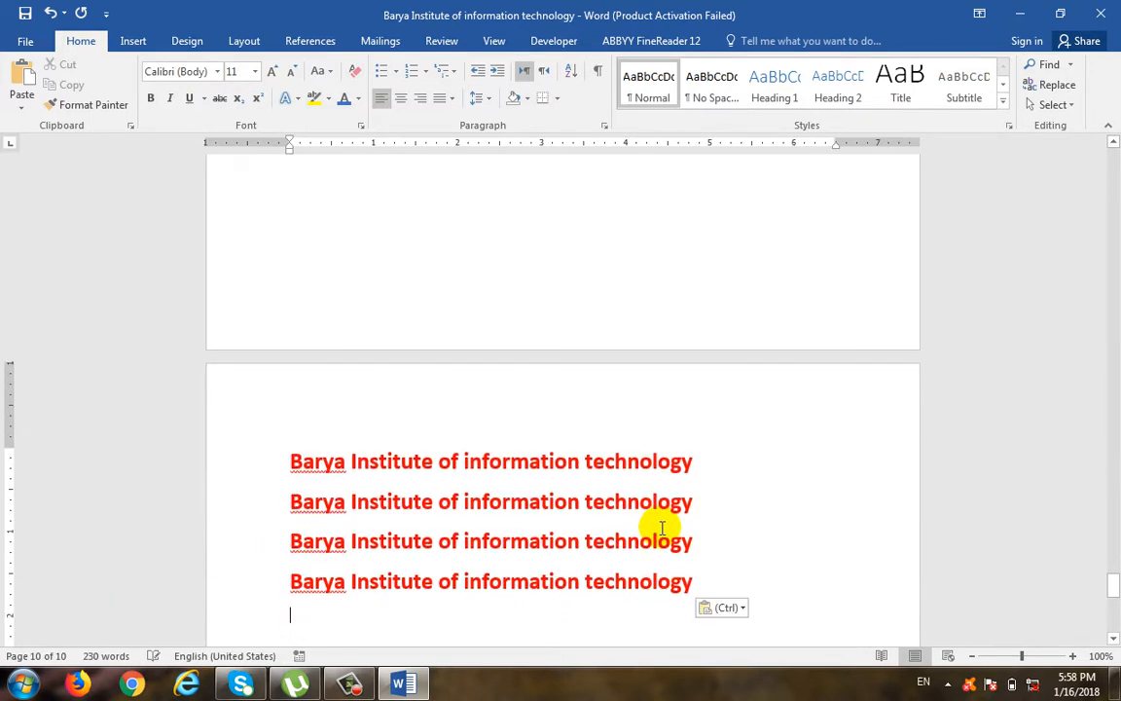
- Place the cursor on page 1 of the document and set the custom print range to pages 1-5
scroll(652, 527, up, 6)
drag(1113, 560, 1117, 128)
click(756, 393)
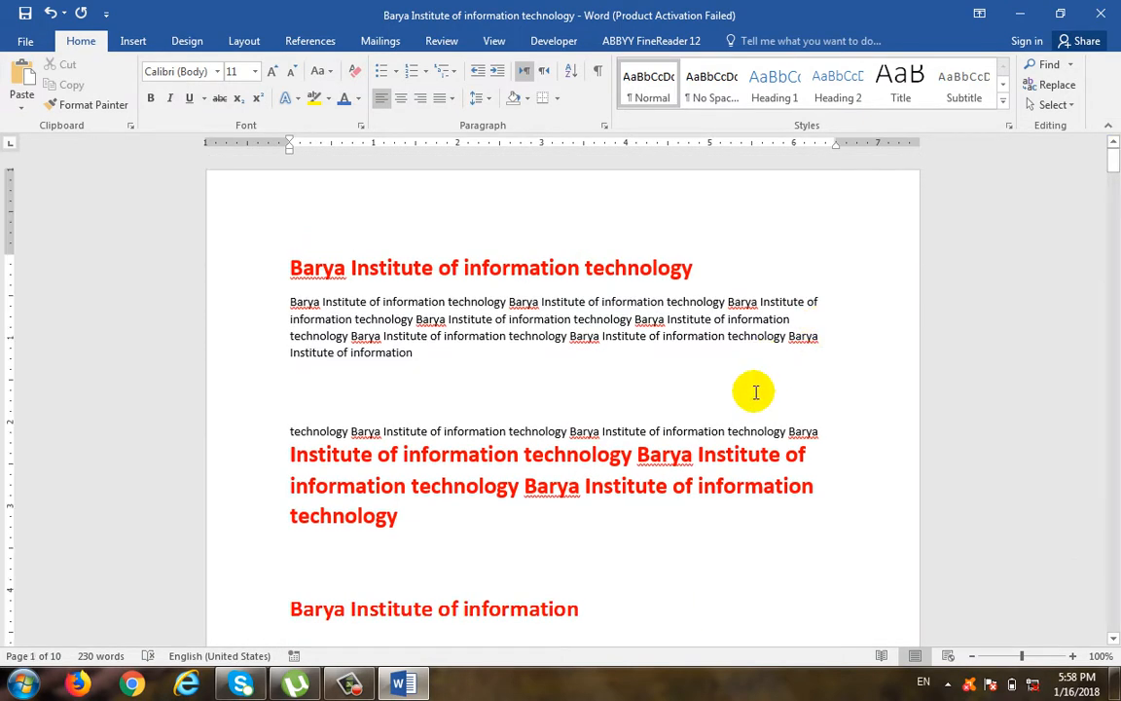
click(25, 40)
click(38, 250)
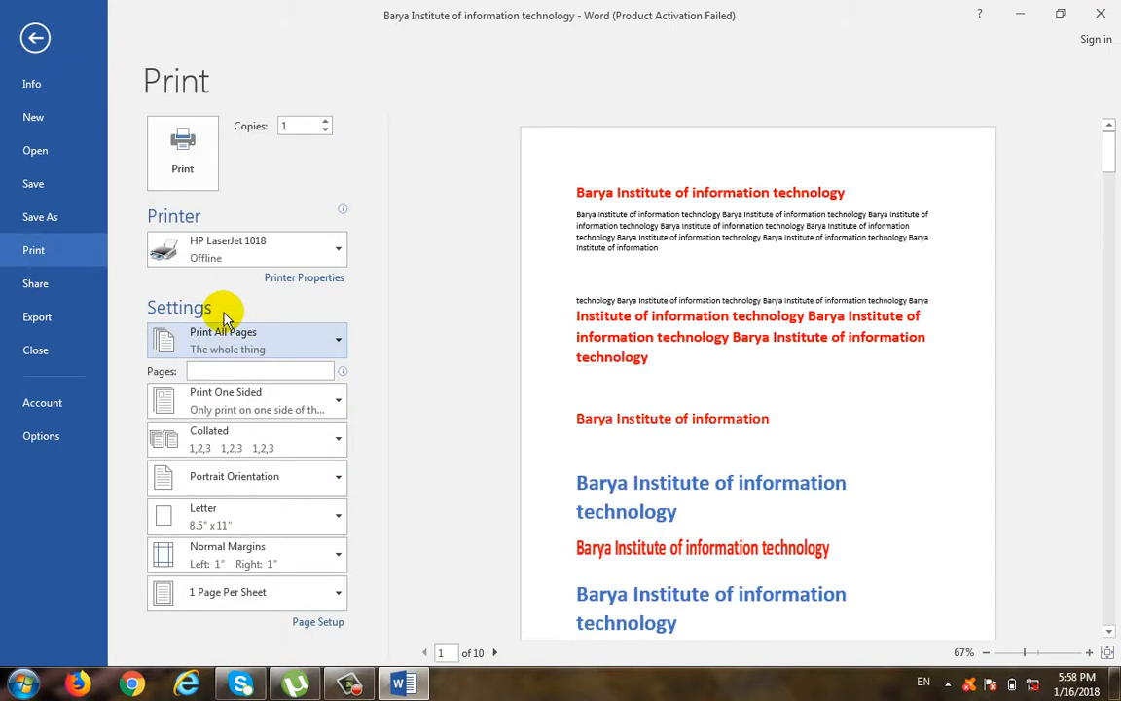
click(260, 339)
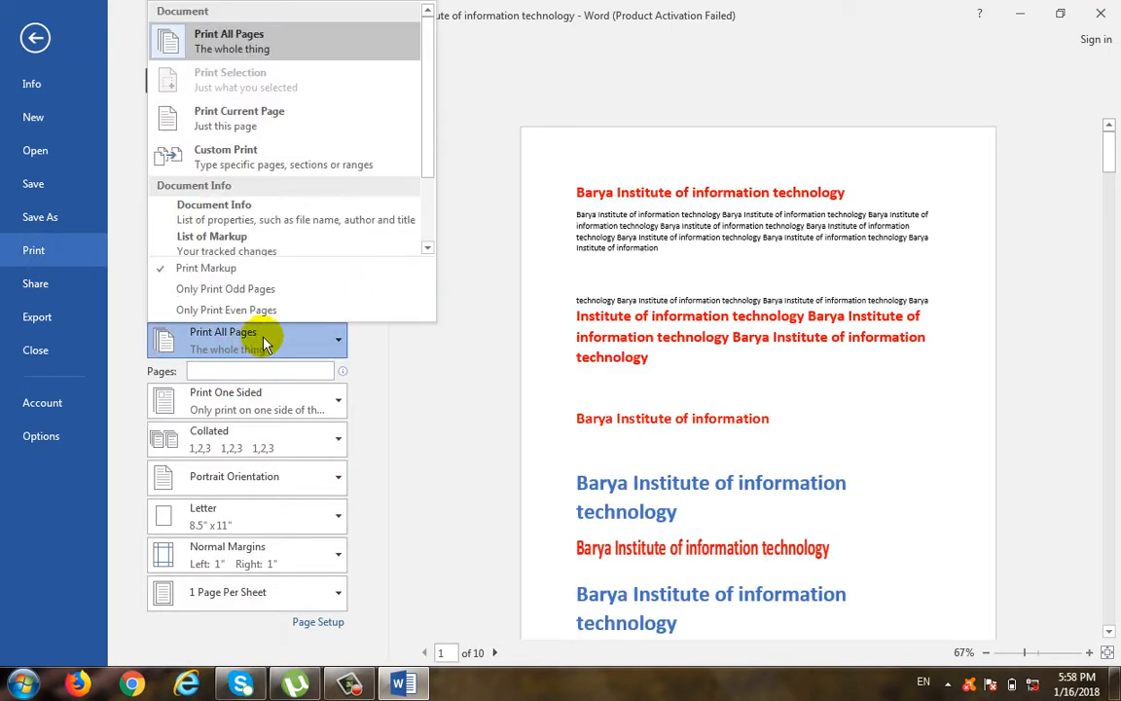
click(264, 161)
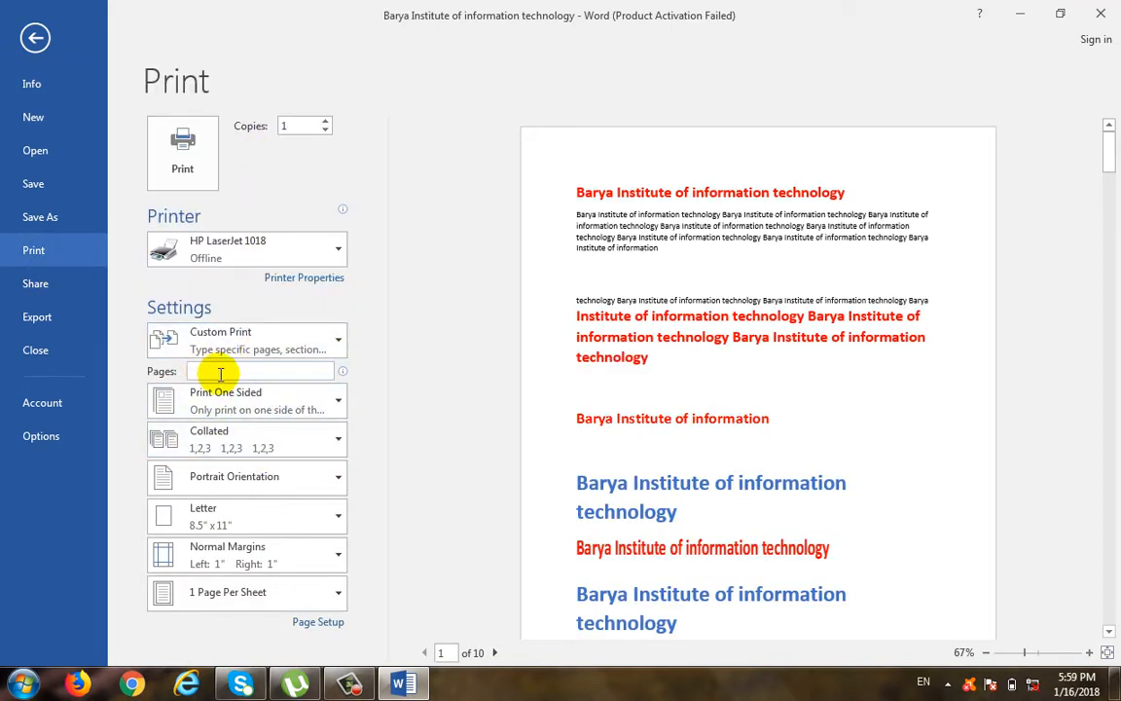
click(258, 338)
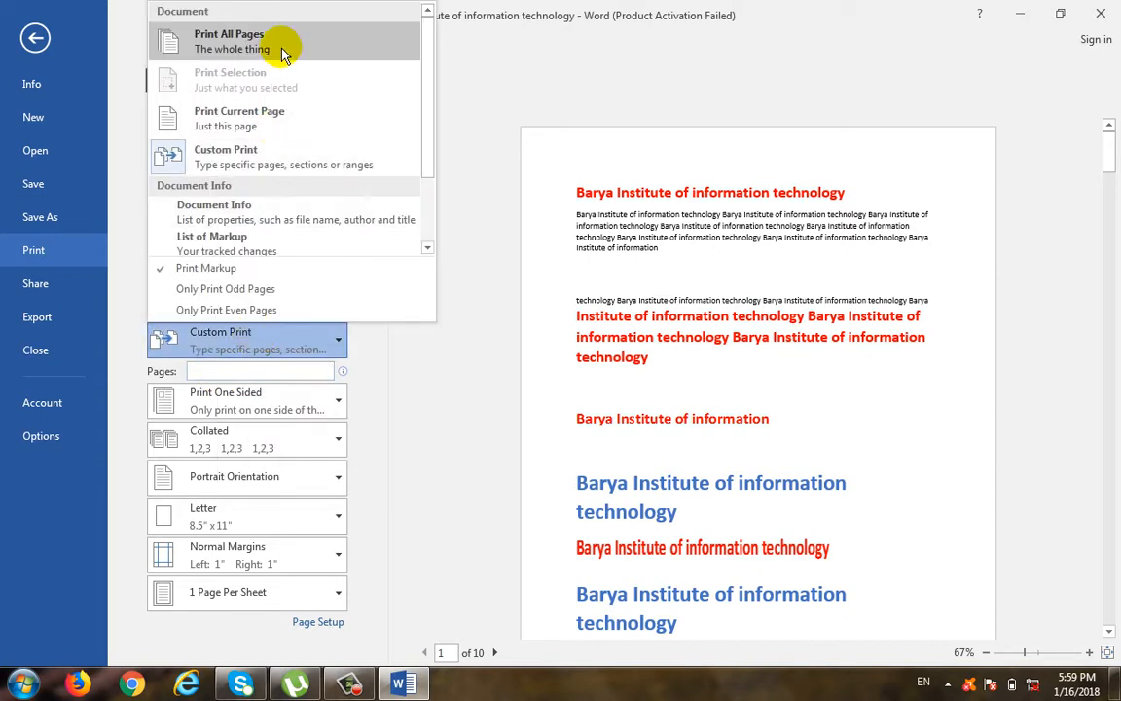
click(283, 43)
click(232, 369)
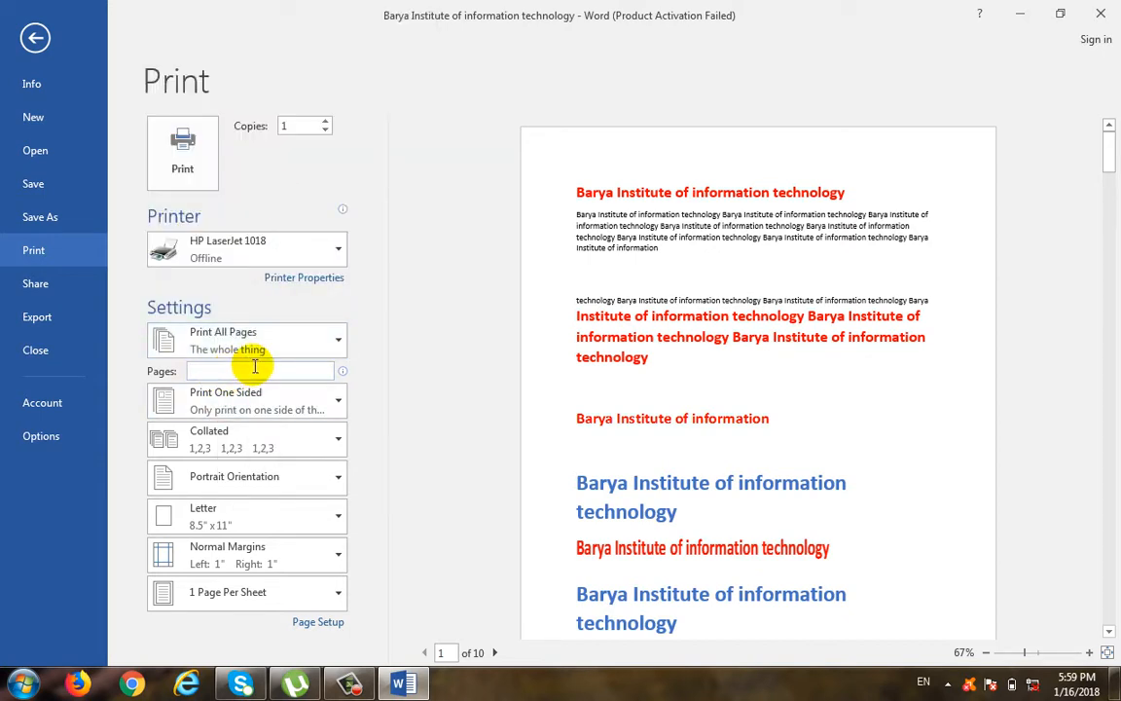
text(1-5)
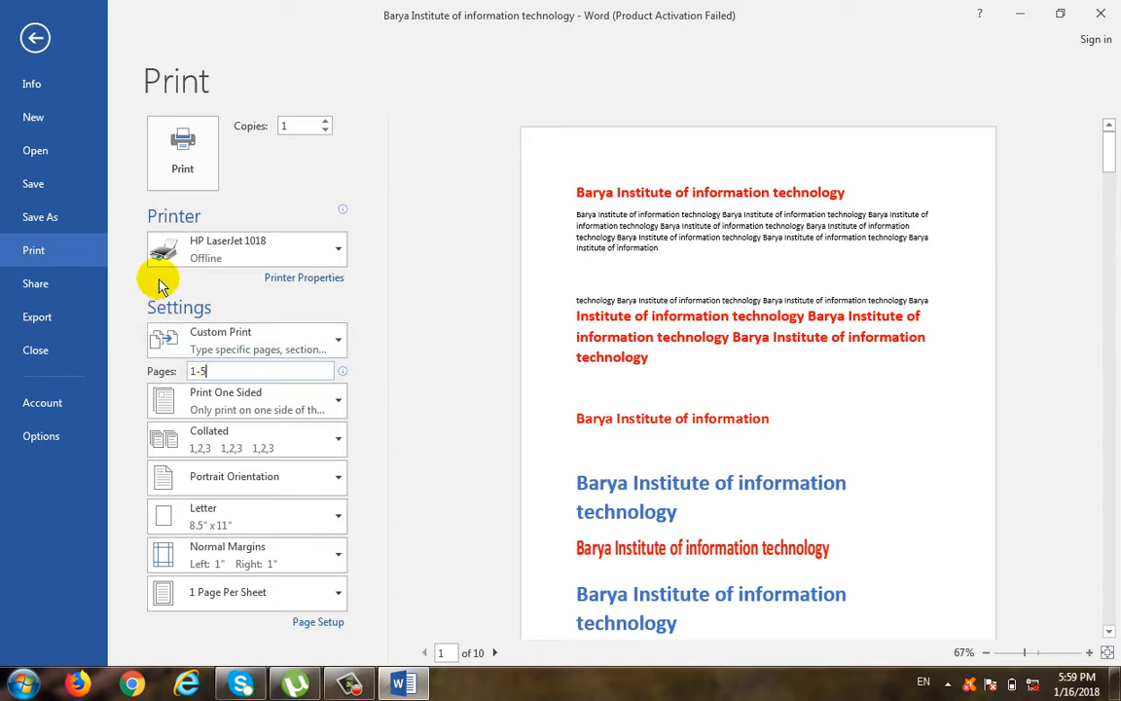
- Clear the custom page range and set the print range to Print Current Page
click(241, 355)
click(195, 371)
key(ctrl+a)
key(BackSpace)
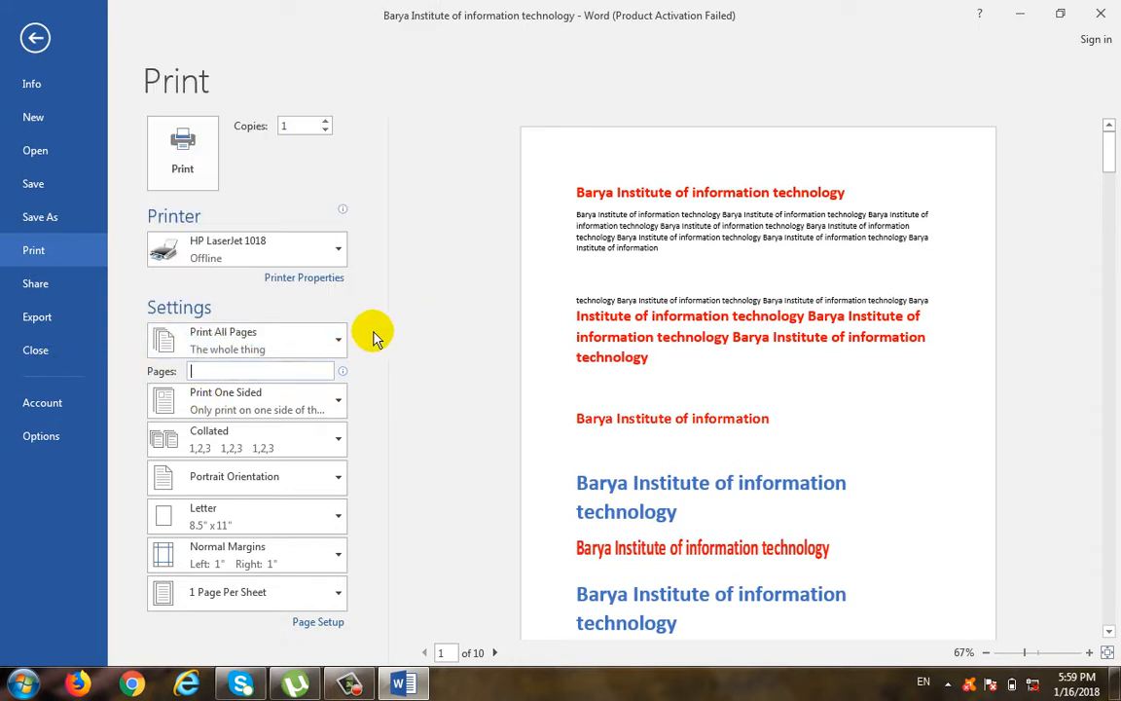
click(260, 342)
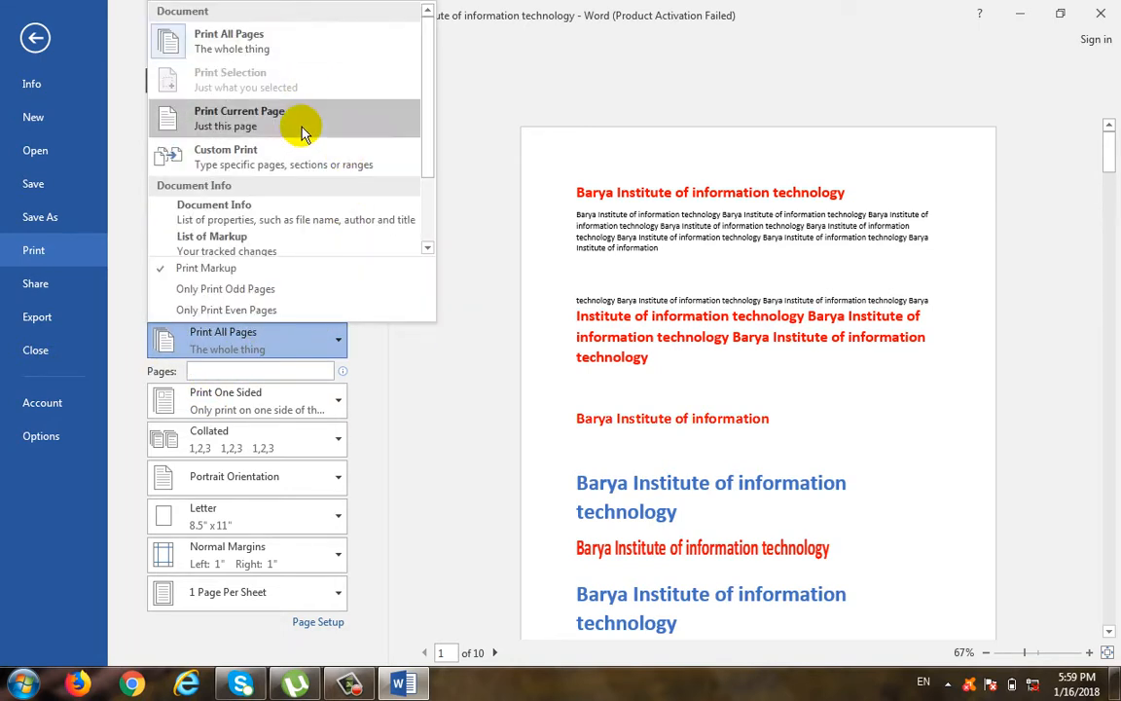
click(302, 132)
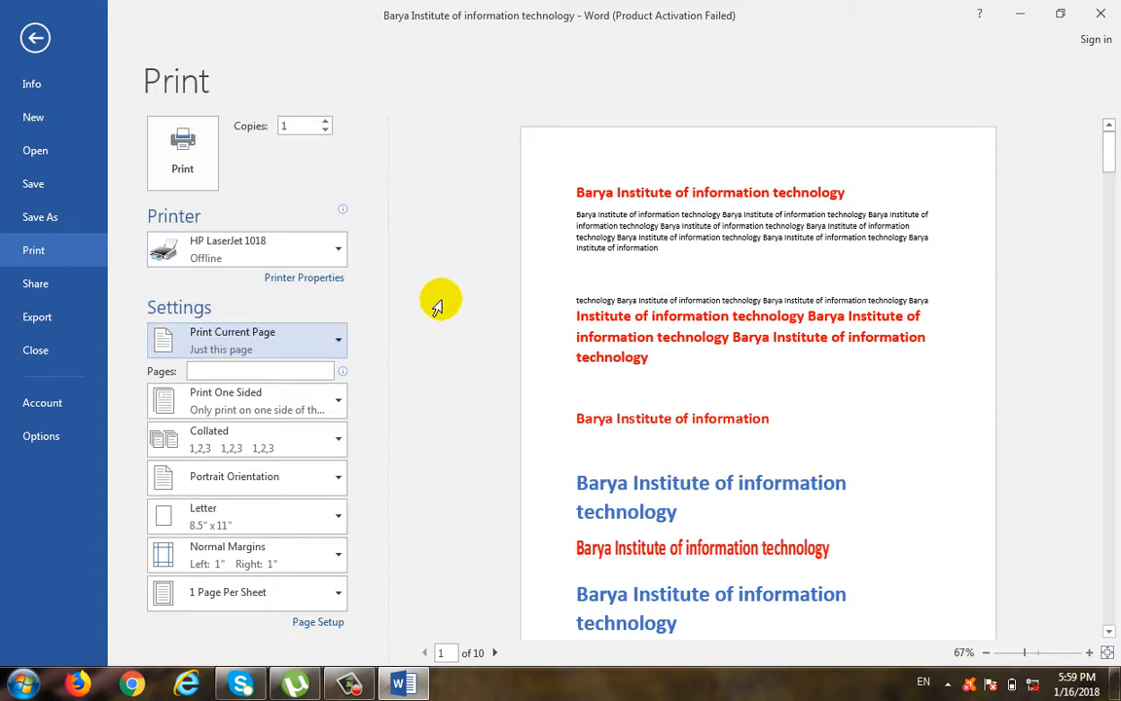
- Enter 1,5 as the custom pages to print
click(269, 370)
text(1)
text(-5)
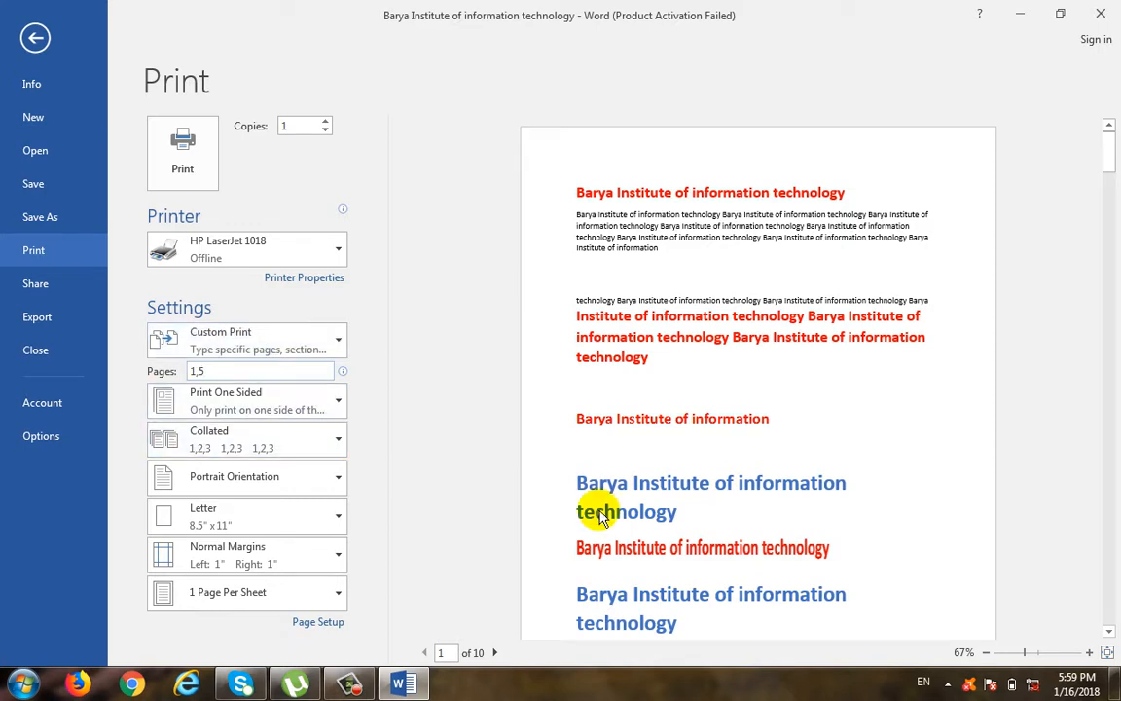
- Extend the custom page range to 1,5-10
click(277, 374)
text(-10)
mouse_move(187, 371)
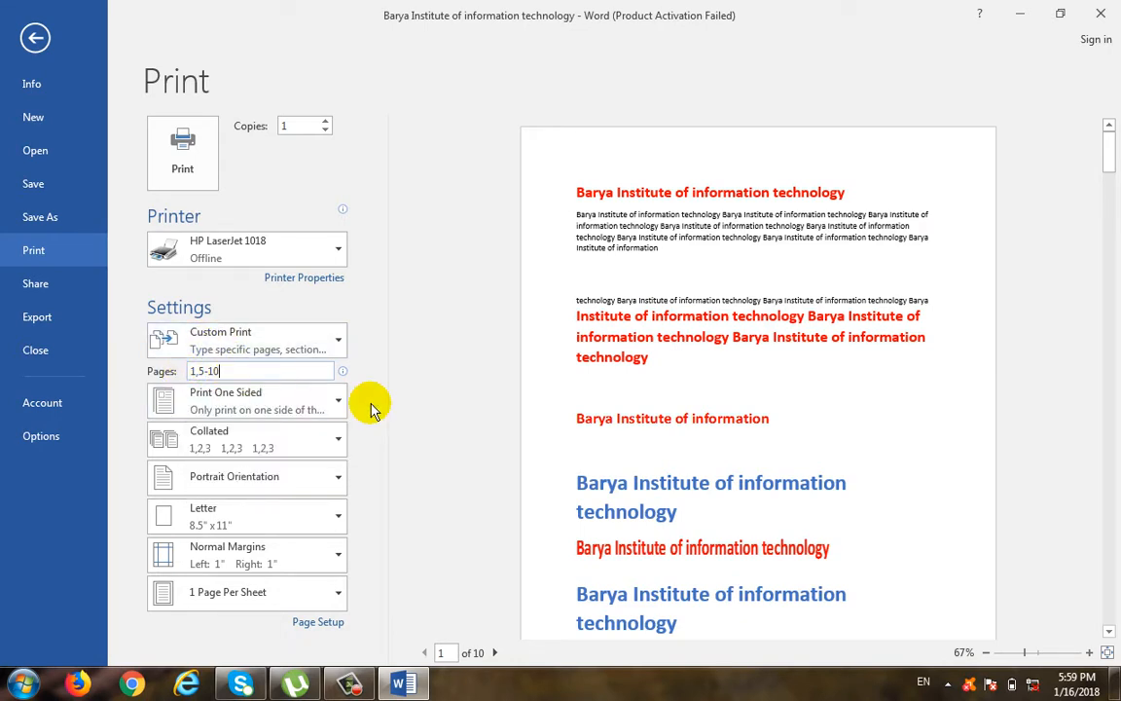
key(BackSpace)
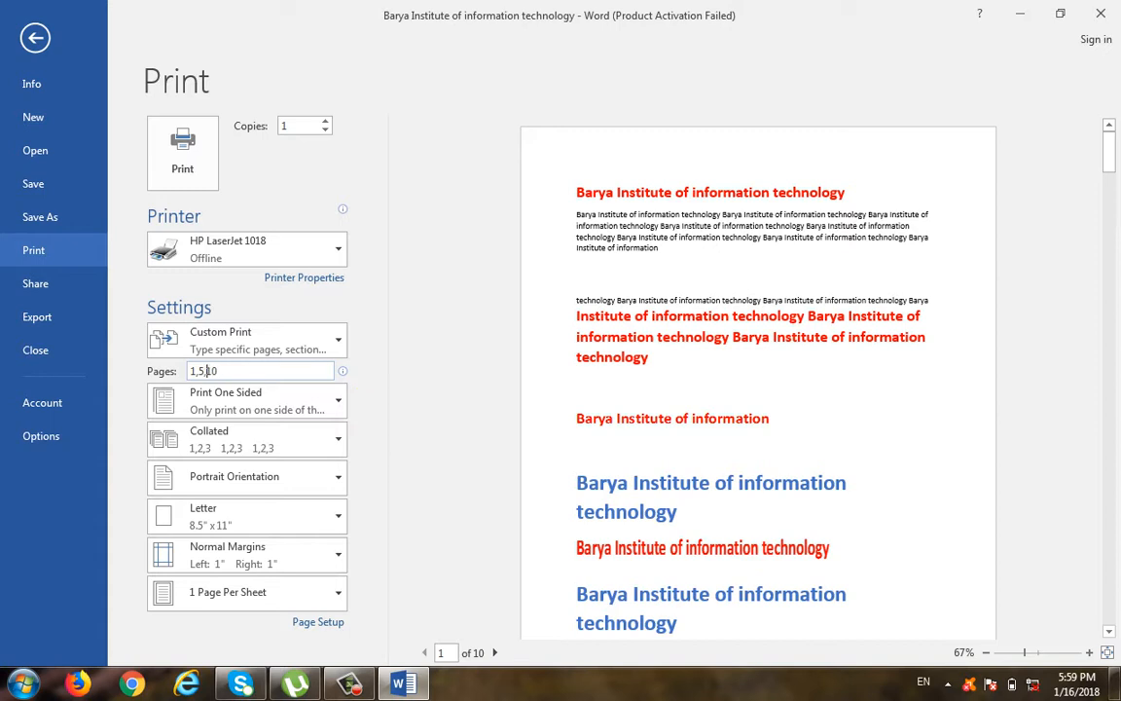
text(-)
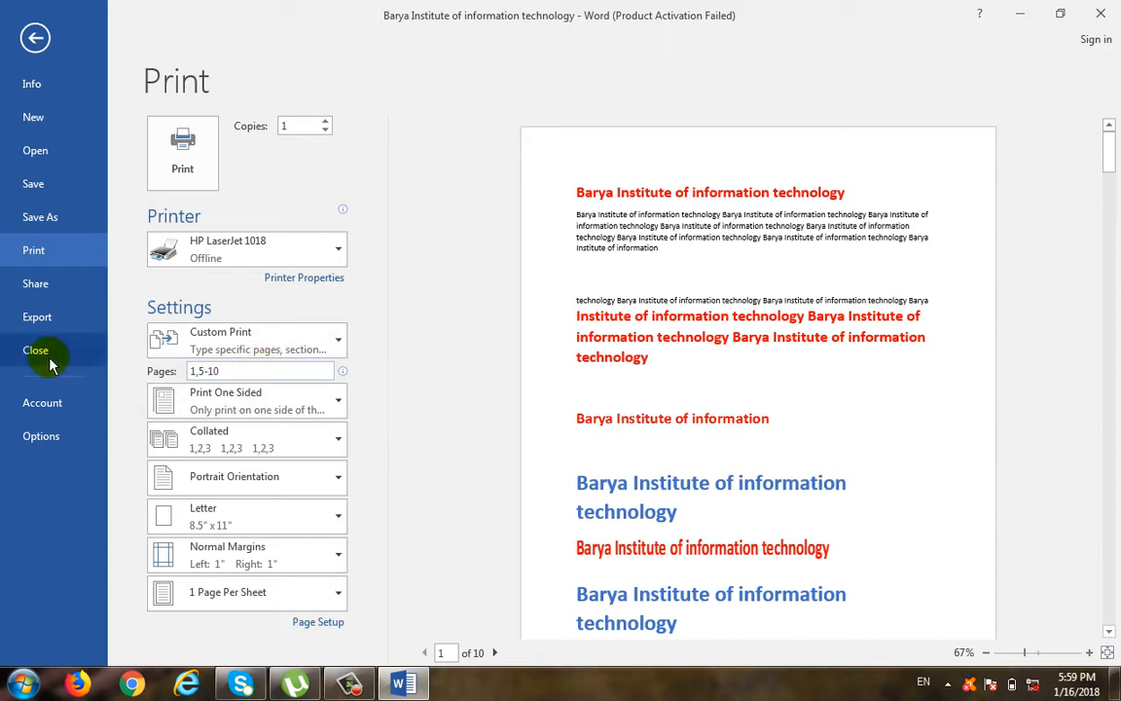
- Clear the custom page range and dismiss the Windows color scheme prompt
drag(258, 370, 125, 367)
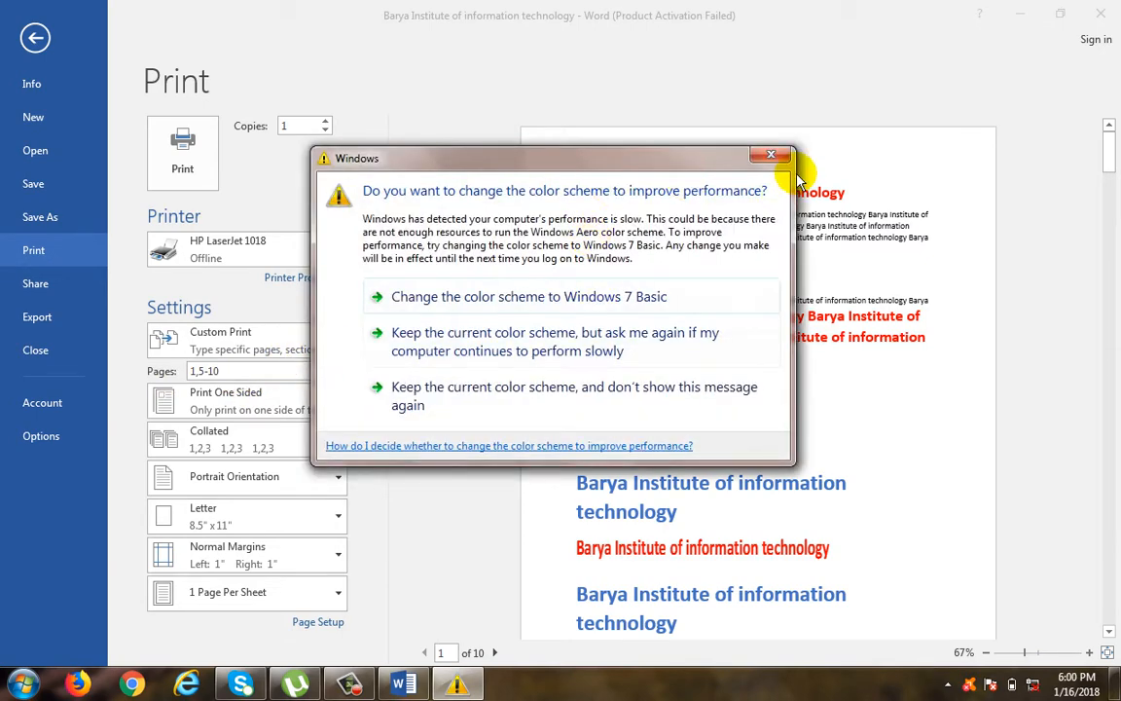
click(474, 292)
key(BackSpace)
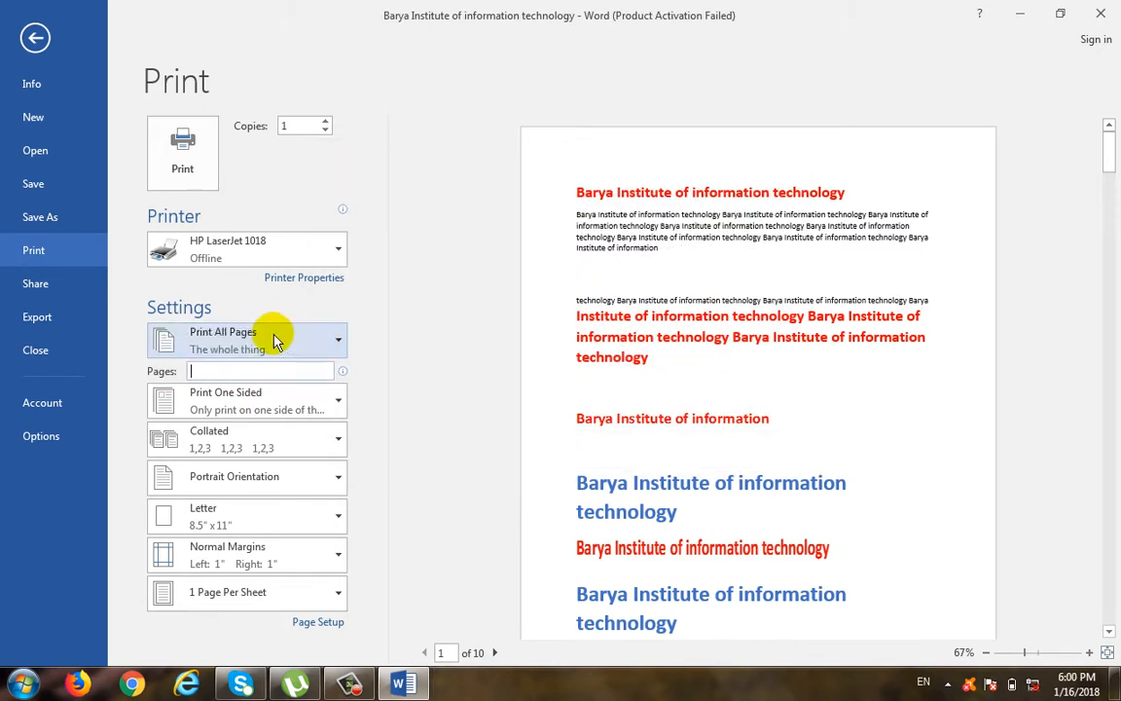
- Examine the print range options for odd and even pages, and look through the document's first pages
click(275, 335)
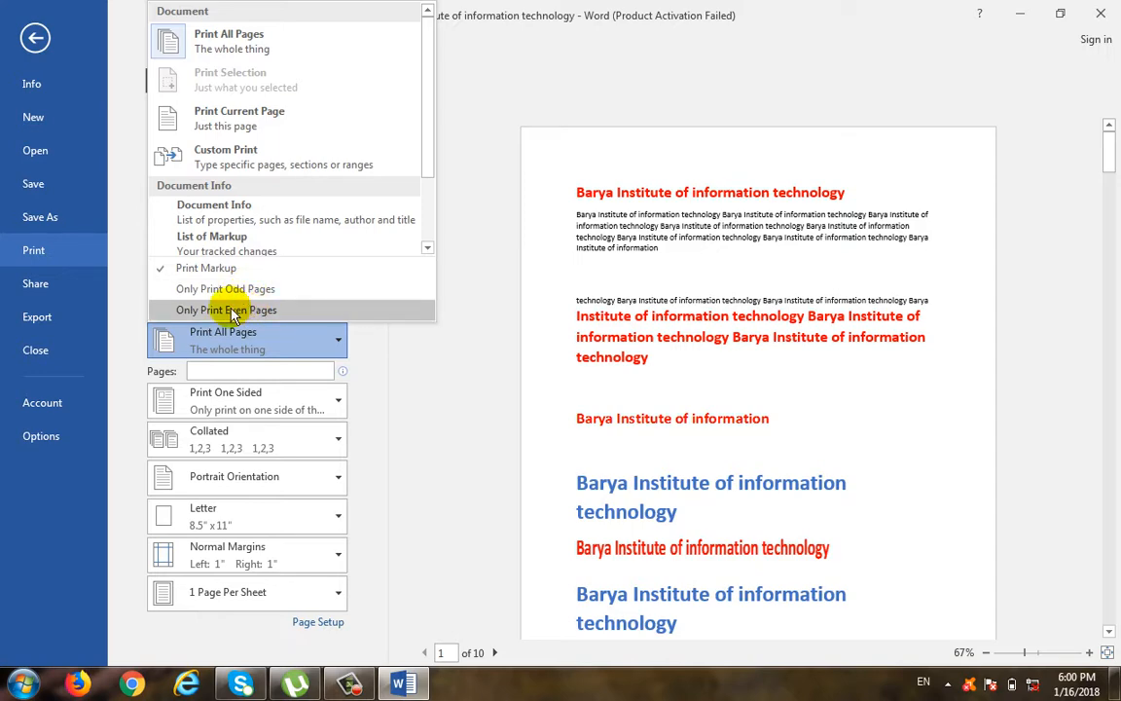
click(33, 39)
click(33, 38)
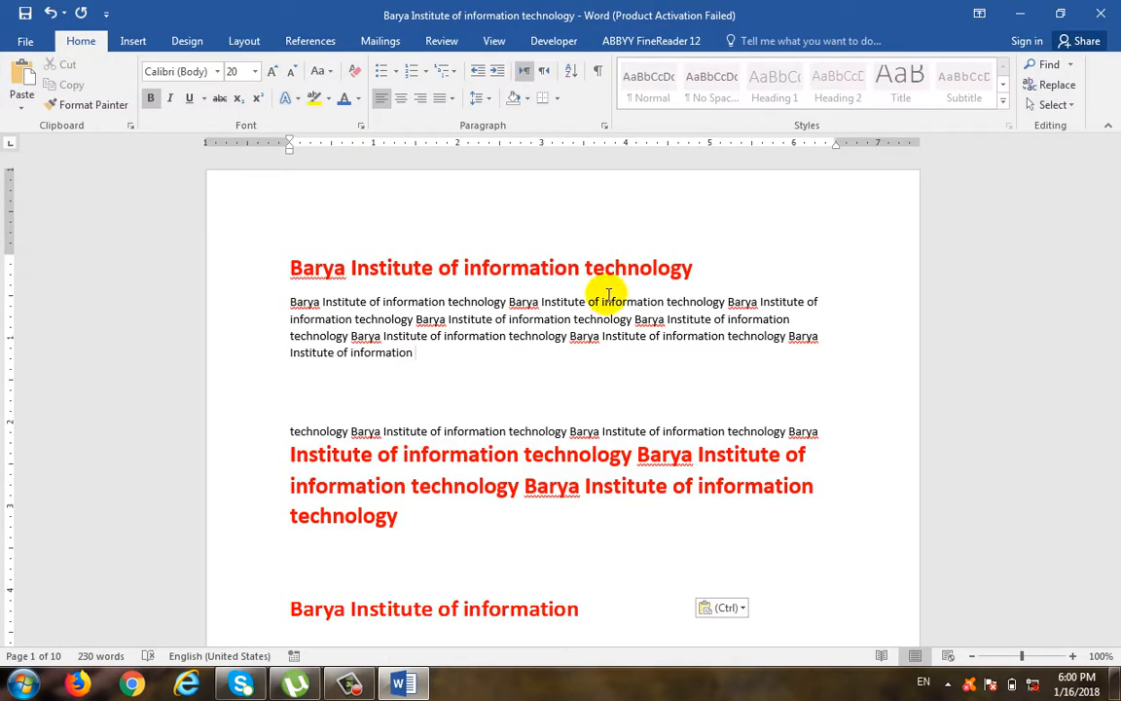
scroll(584, 323, down, 3)
click(442, 317)
scroll(536, 331, down, 4)
scroll(533, 325, down, 20)
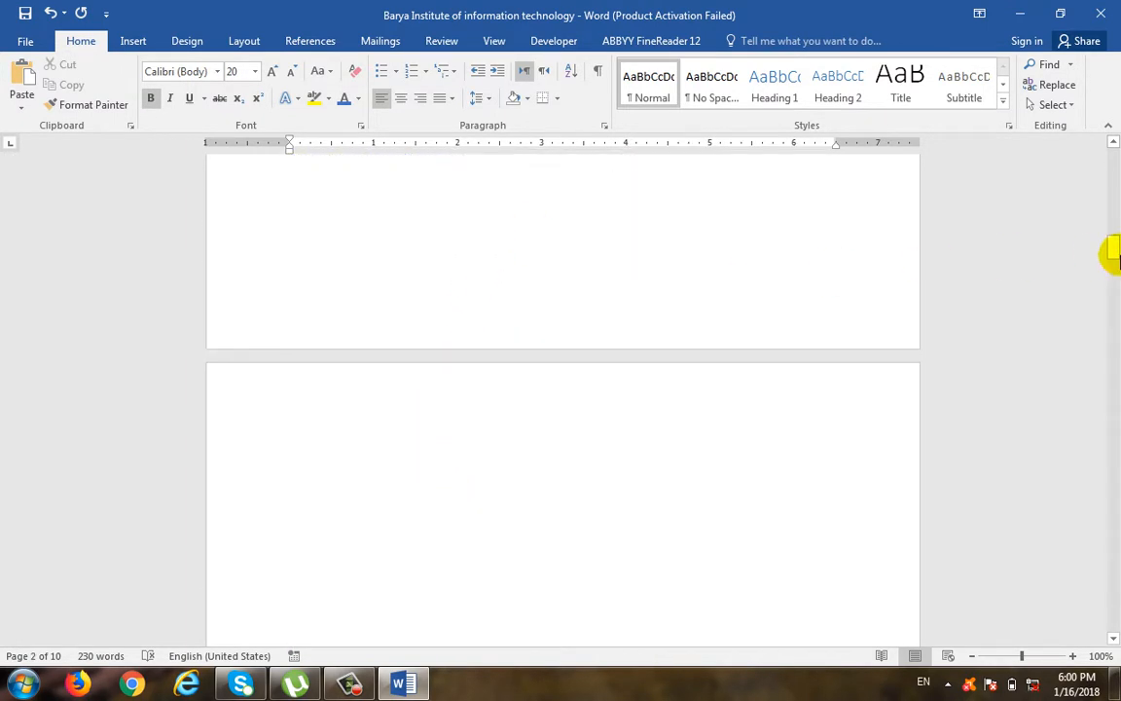
drag(1108, 243, 1108, 131)
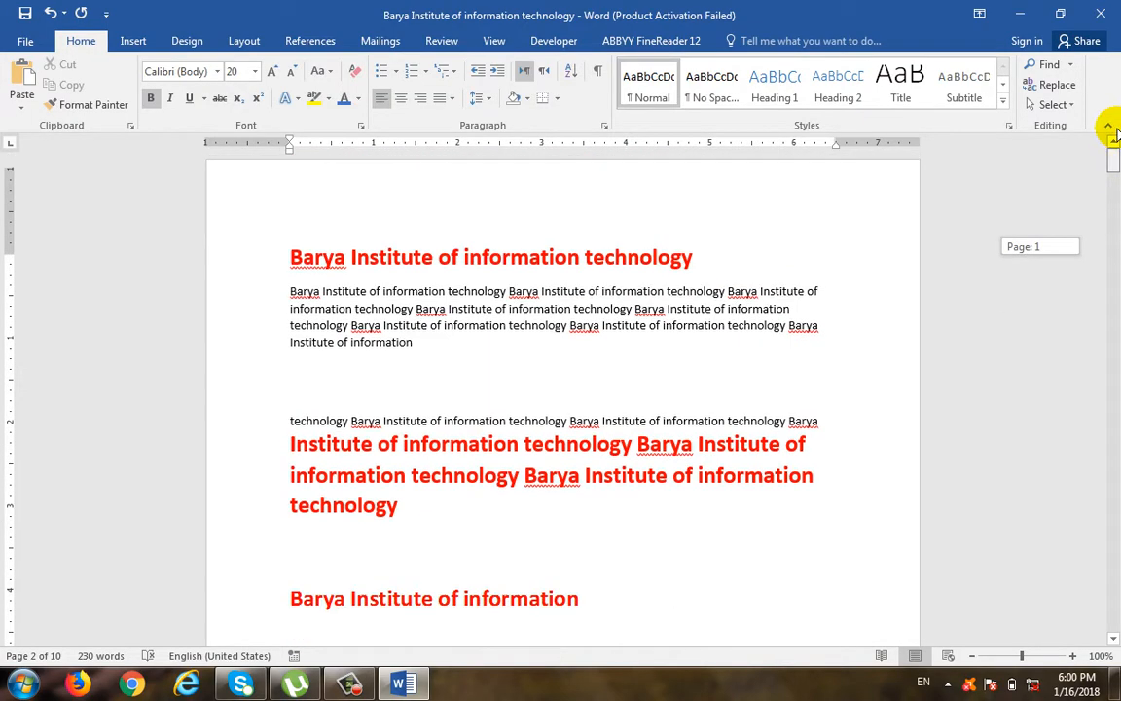
- Restrict printing of the document to odd pages only and switch the restriction to even pages only
click(26, 43)
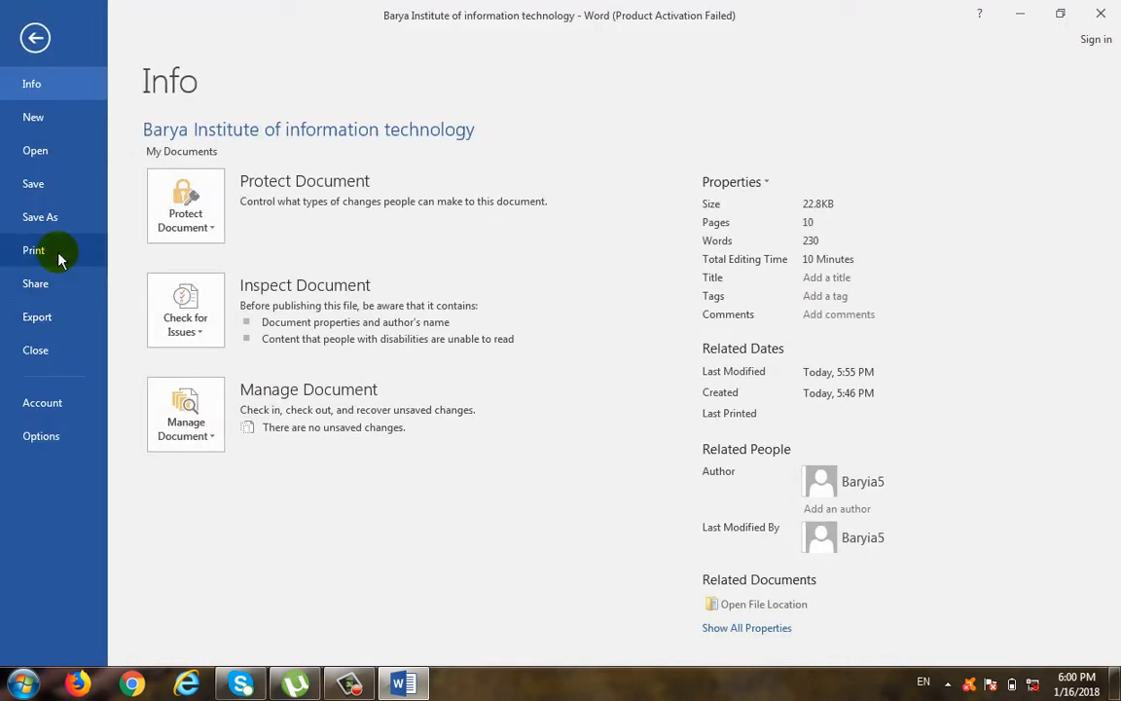
click(59, 249)
click(273, 338)
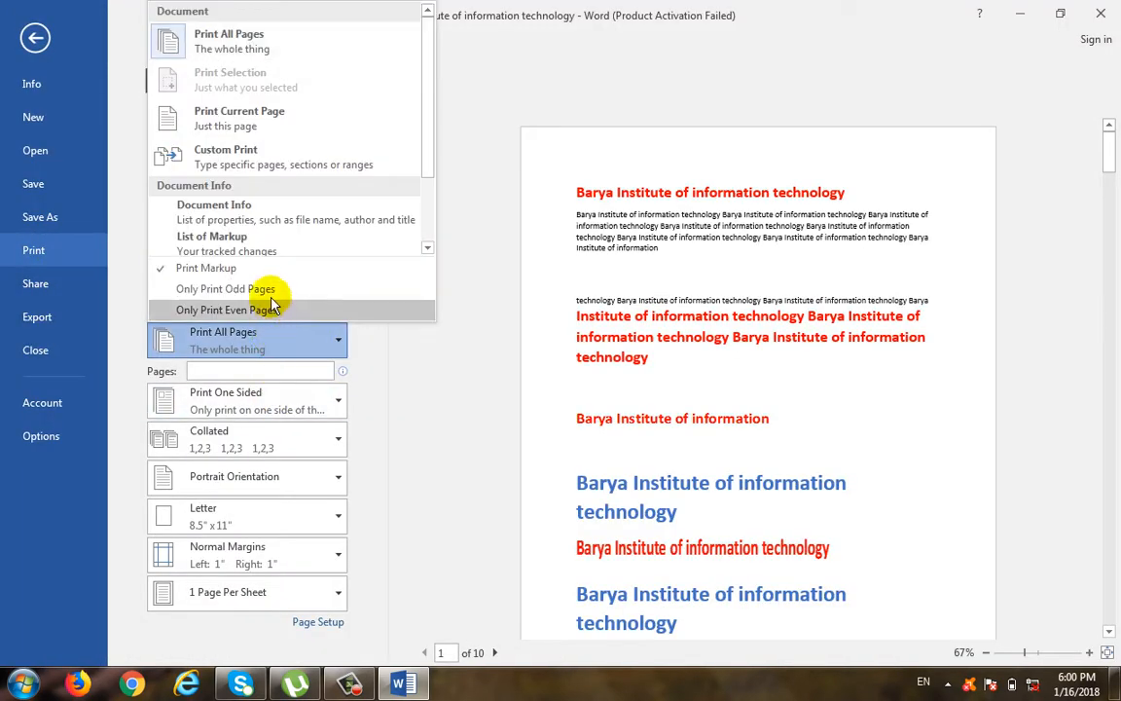
click(270, 292)
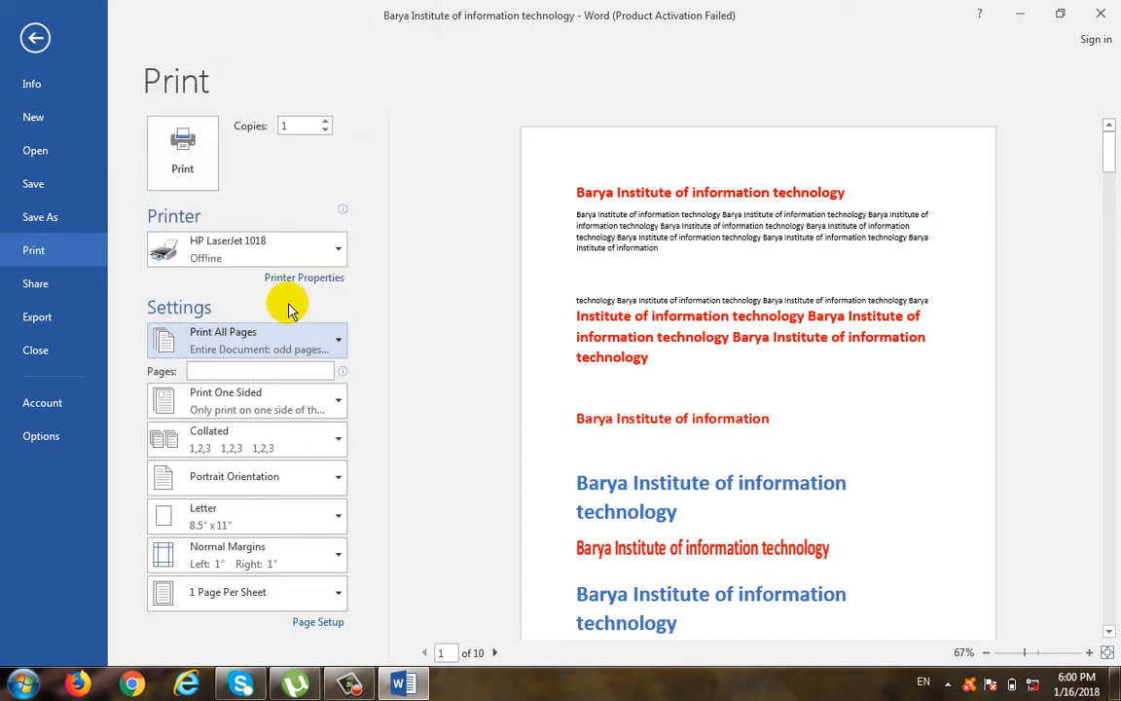
click(283, 346)
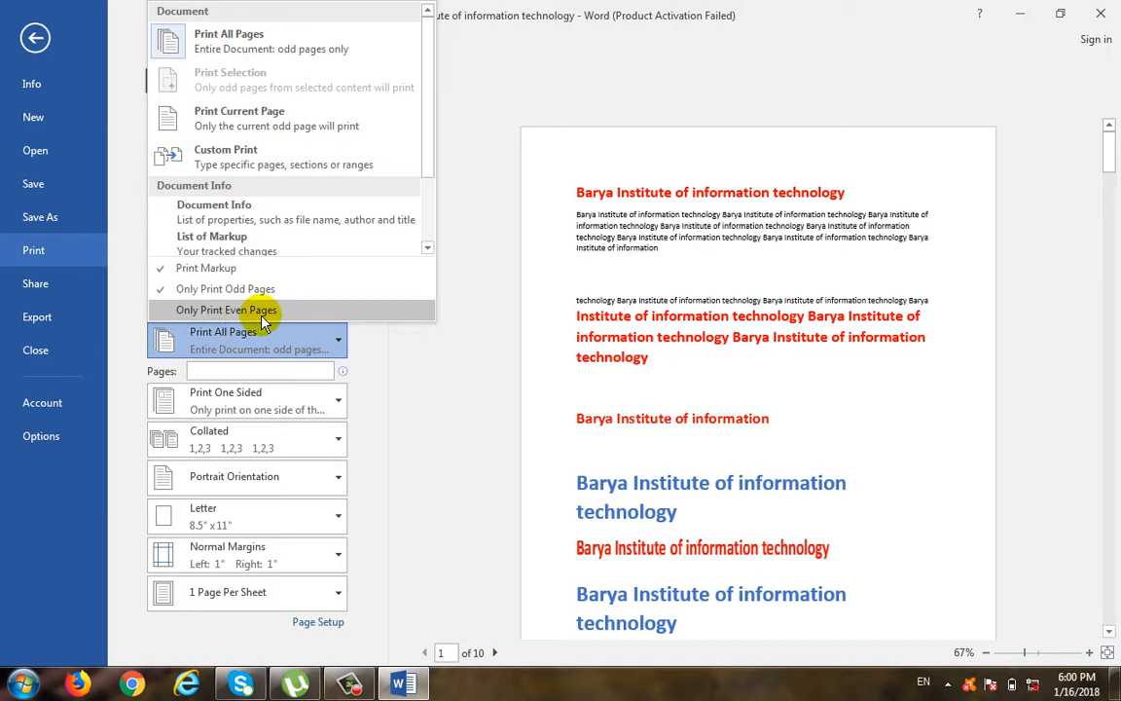
click(261, 311)
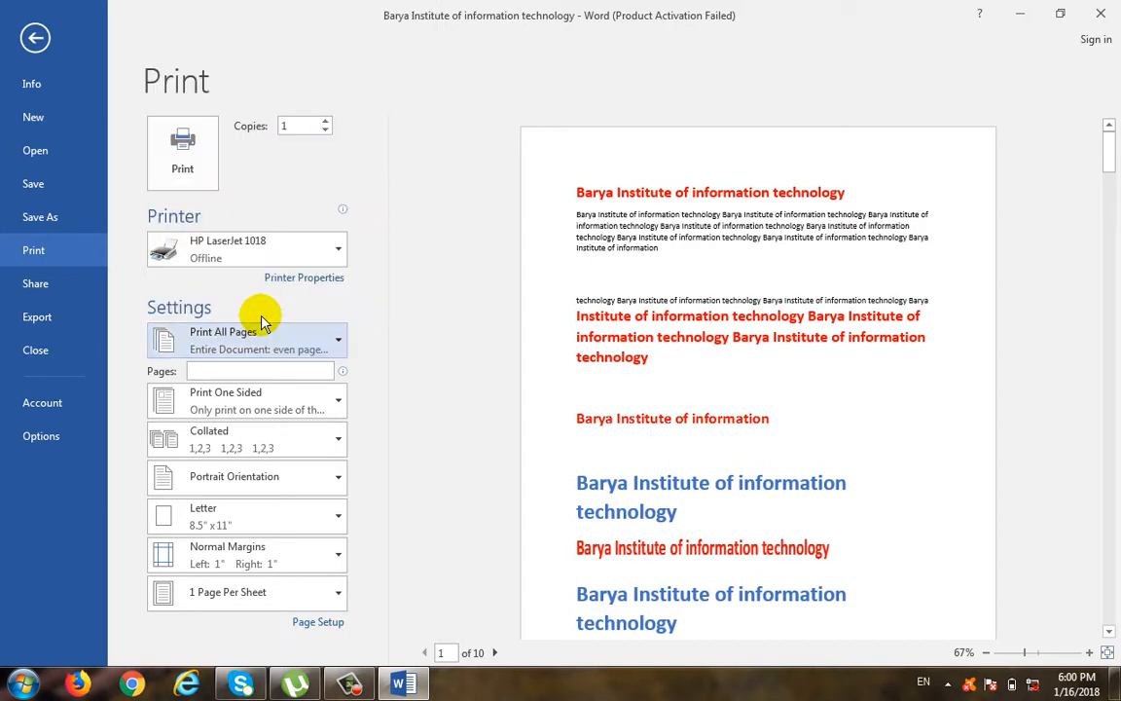
- Switch printing back to odd pages only and turn that option off to print the whole document
click(220, 349)
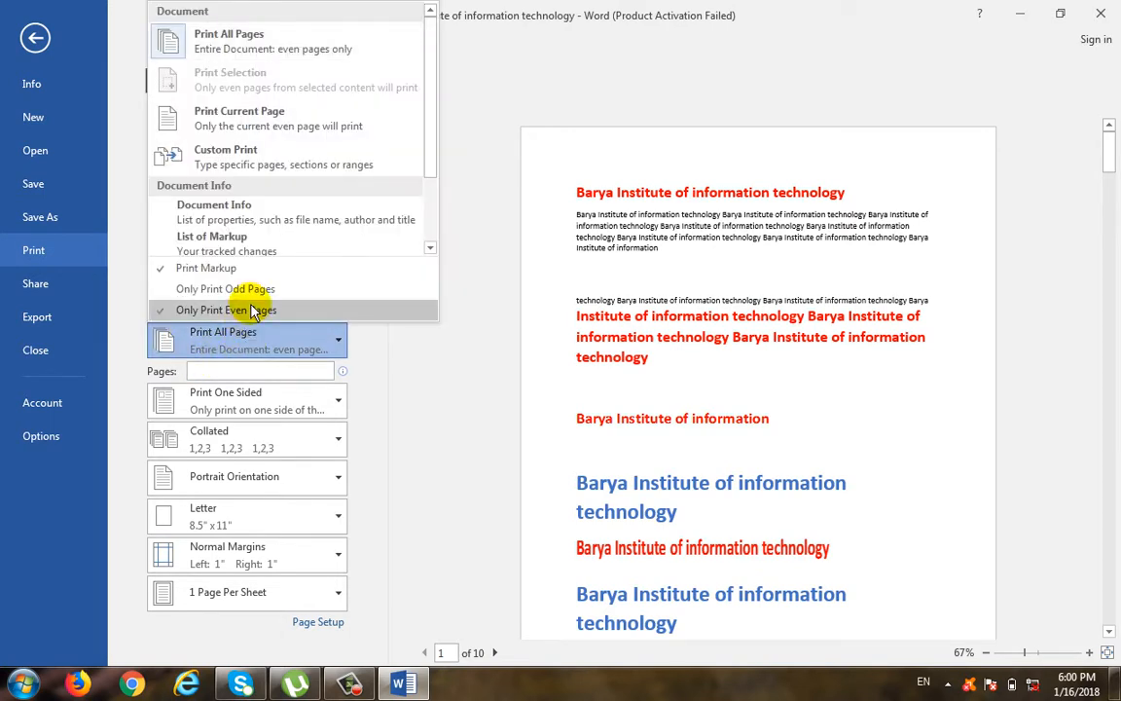
click(276, 292)
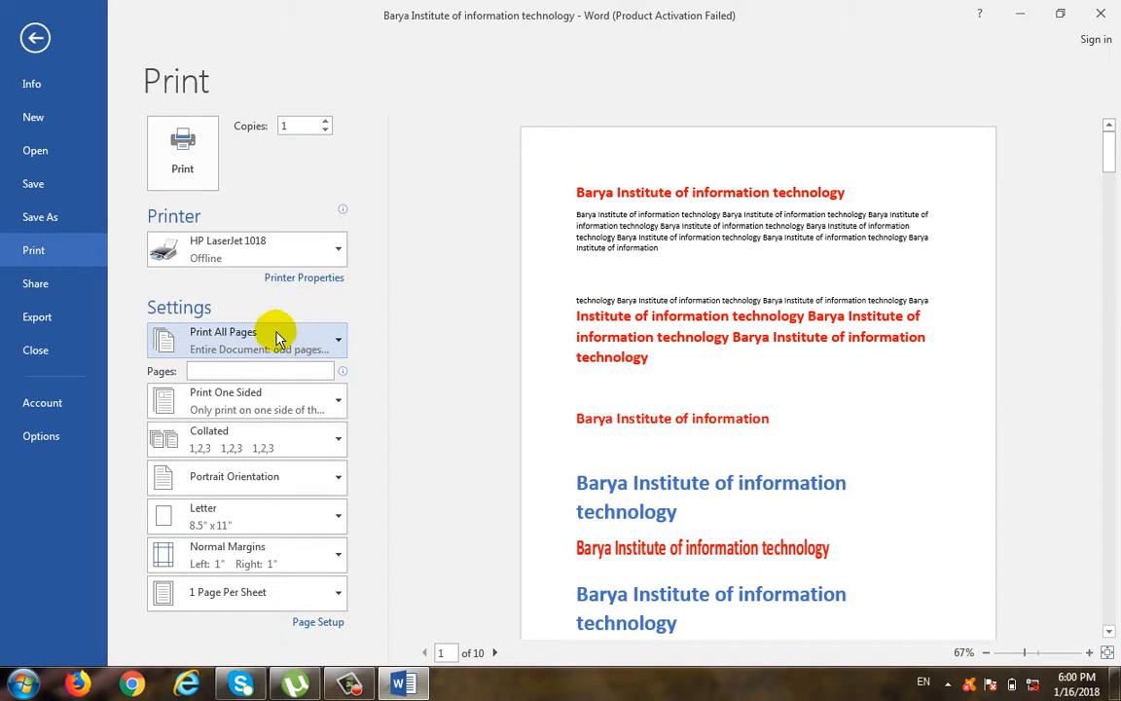
click(277, 338)
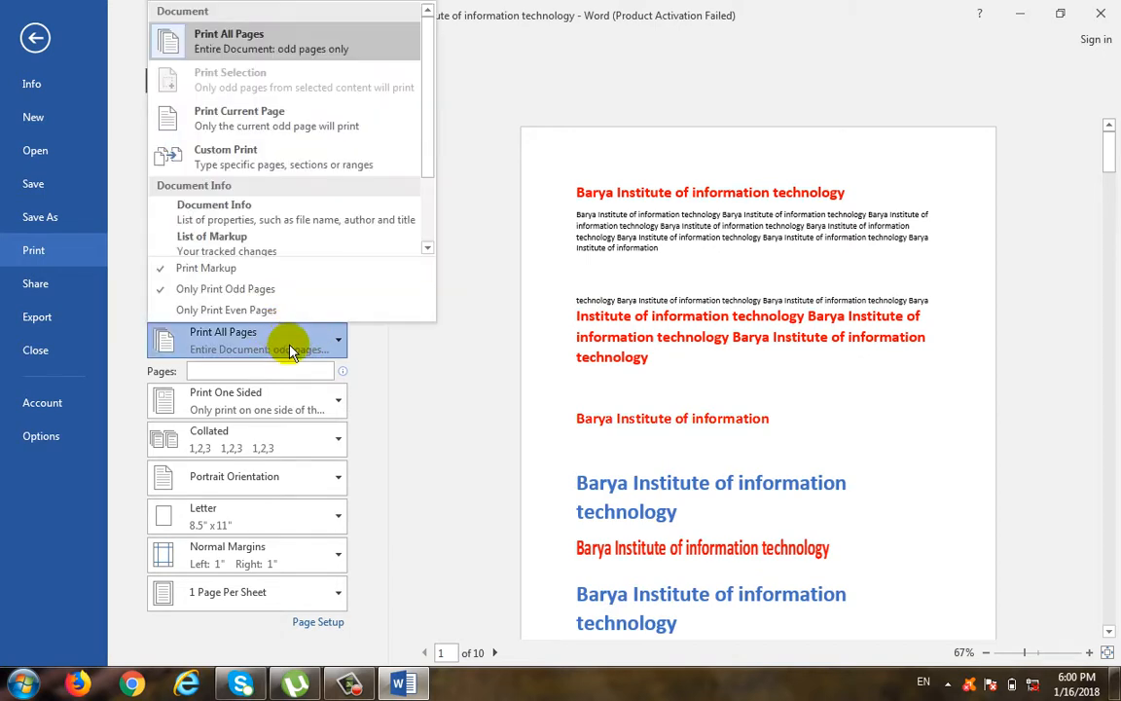
click(265, 290)
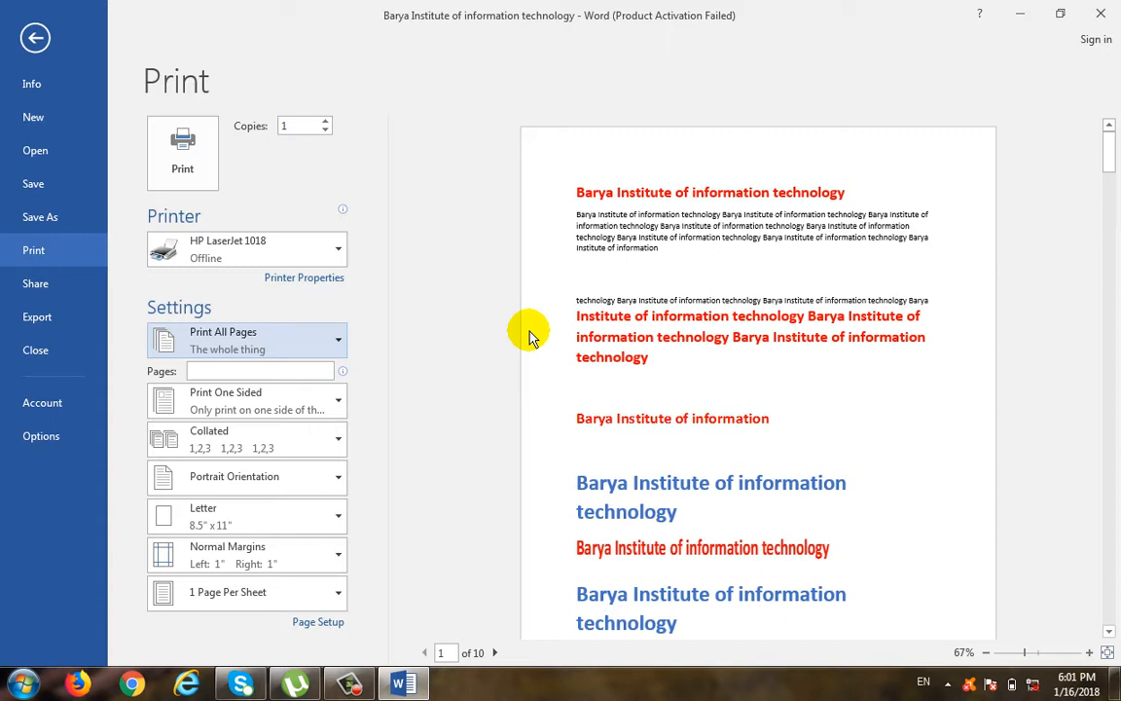
- Restrict printing of the document to even pages only and dismiss the Windows color scheme prompt
click(243, 337)
click(259, 312)
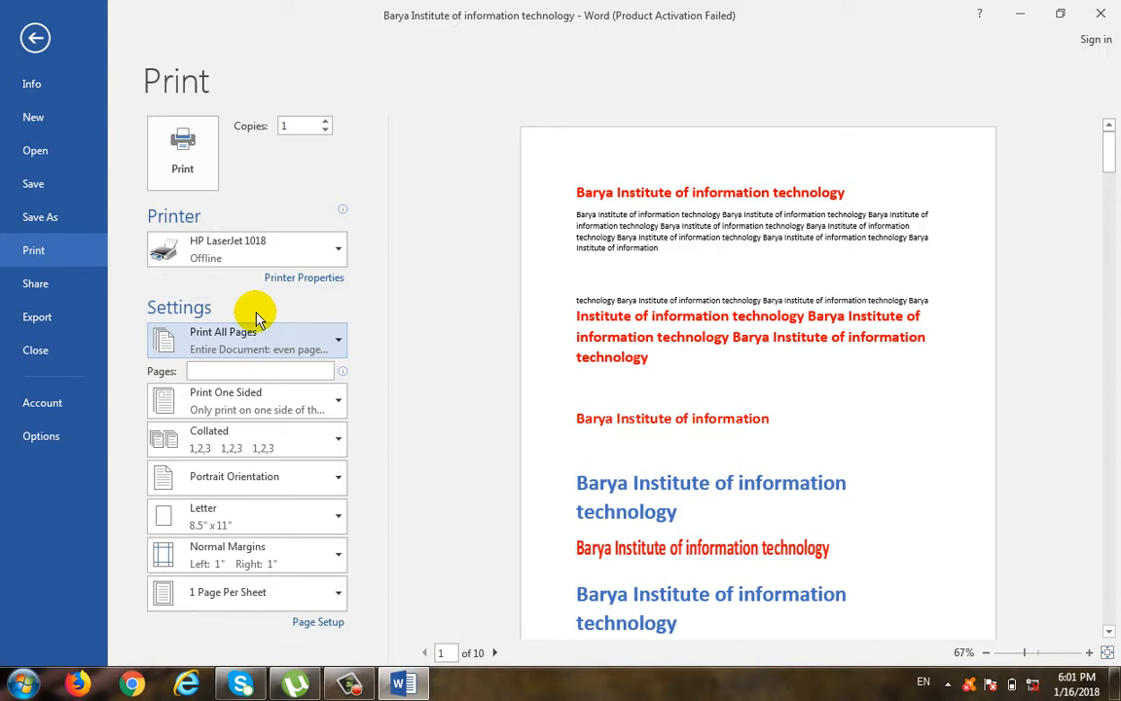
click(335, 342)
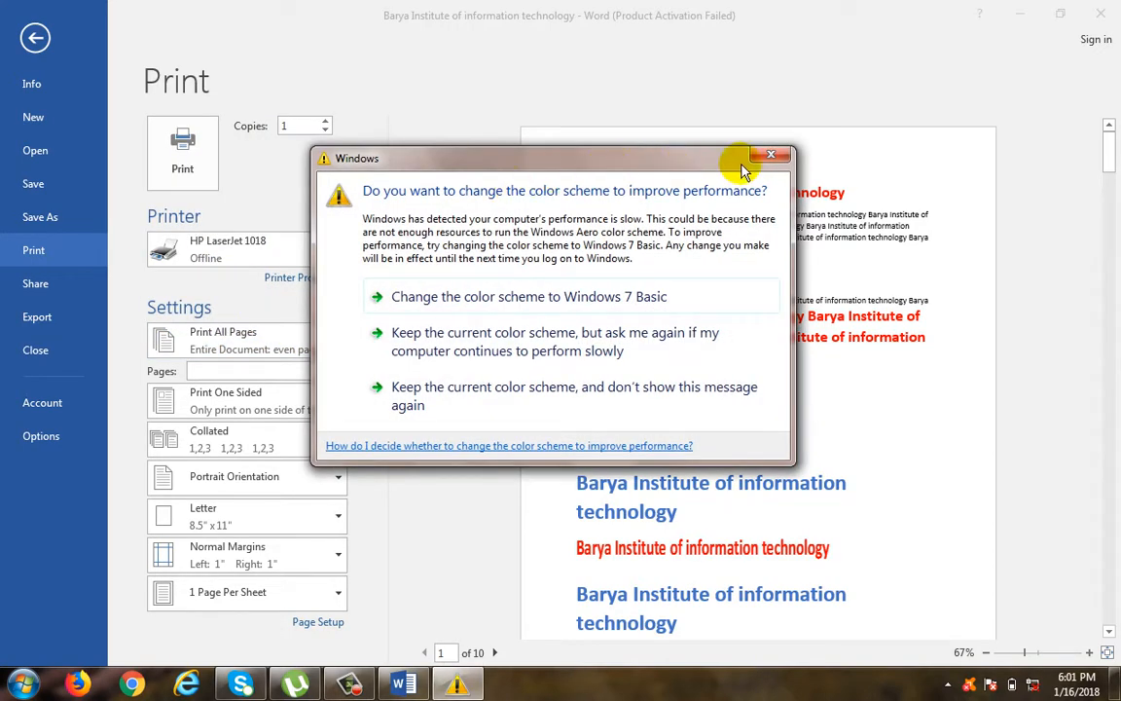
click(671, 159)
- Examine the odd and even page options of the print range and the choices for one-sided and two-sided printing
click(280, 340)
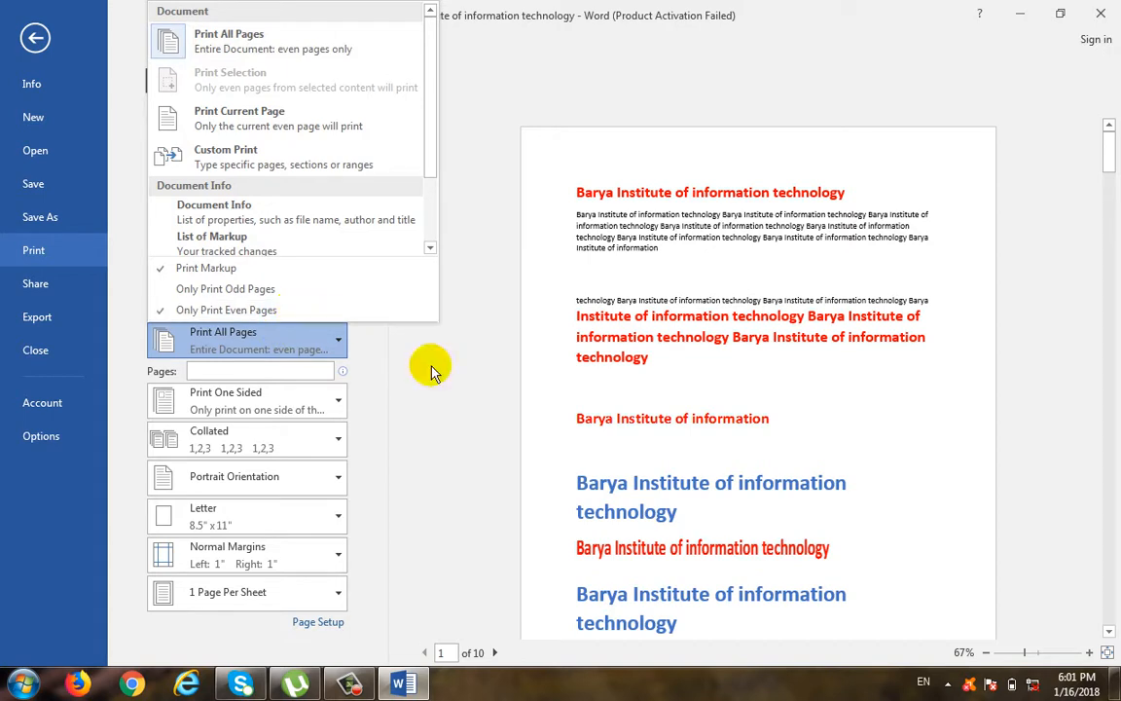
click(298, 311)
click(301, 350)
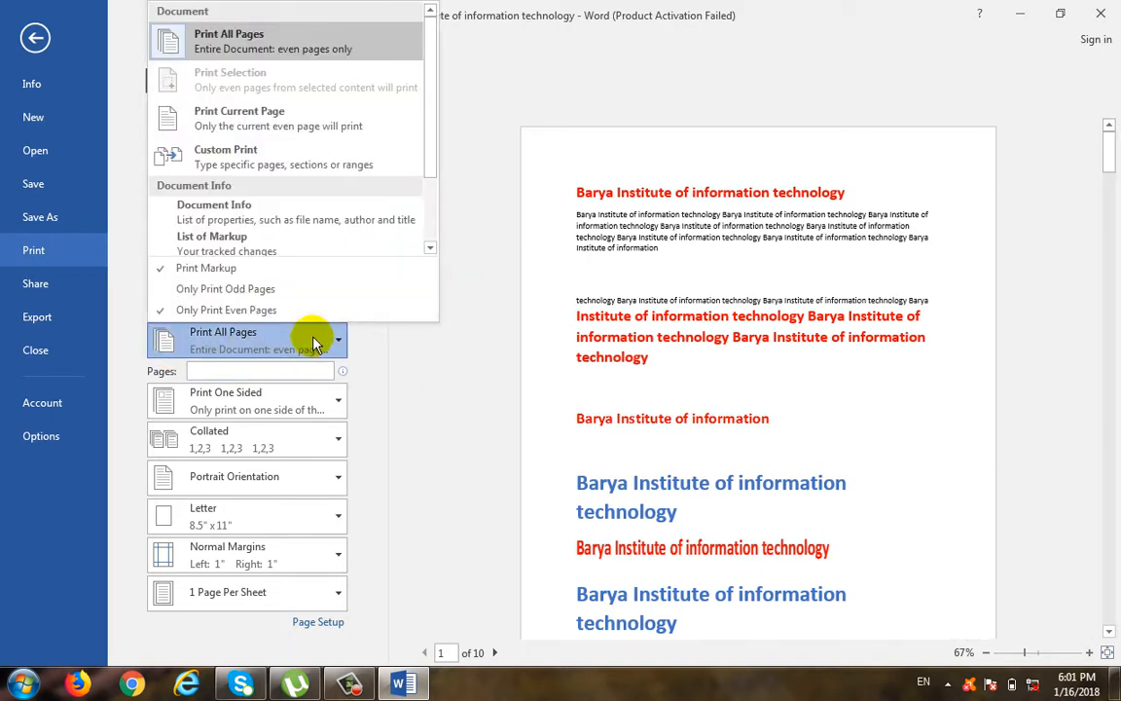
click(423, 443)
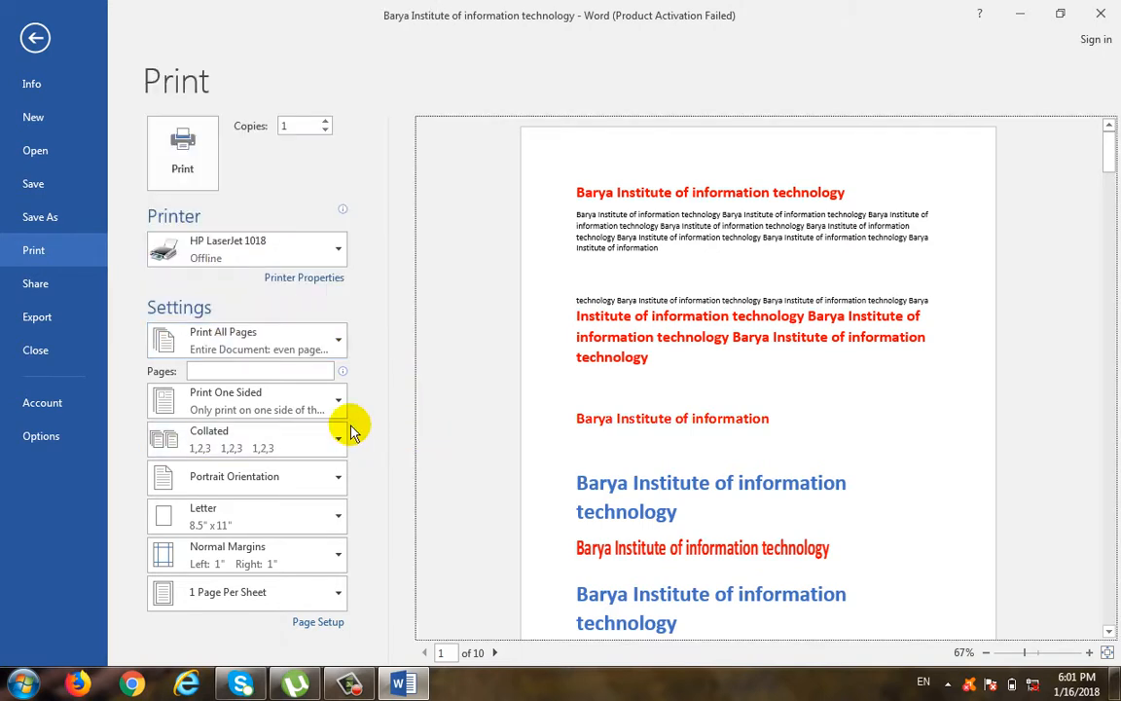
click(277, 401)
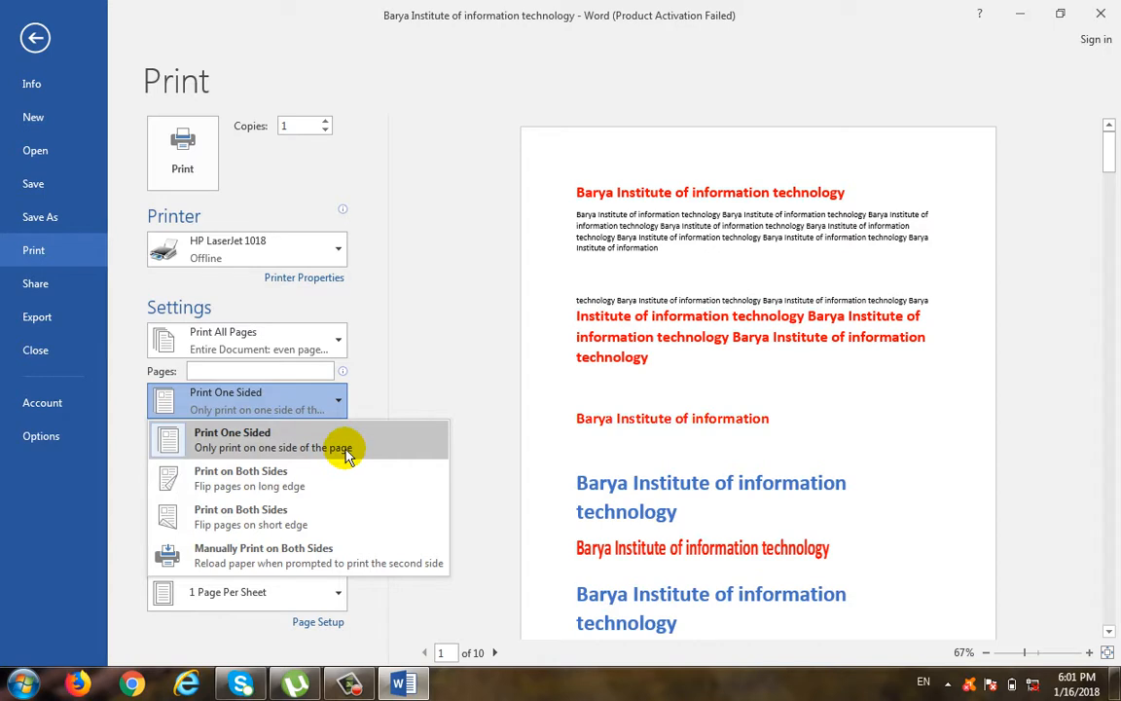
click(292, 336)
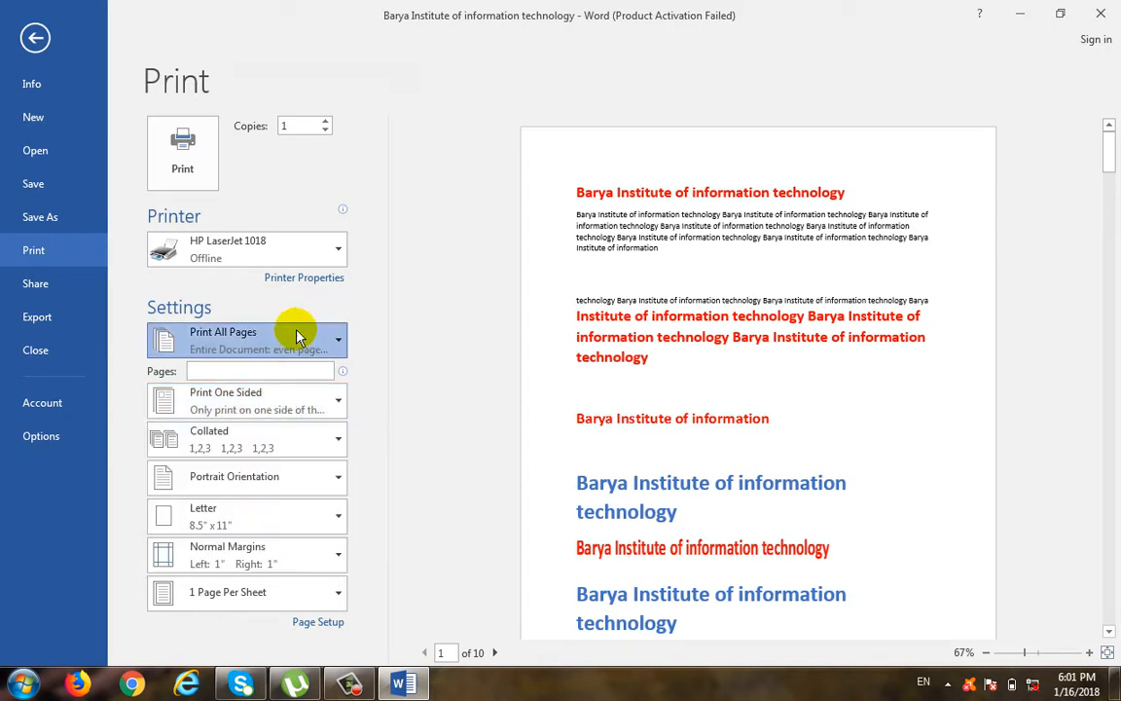
click(303, 336)
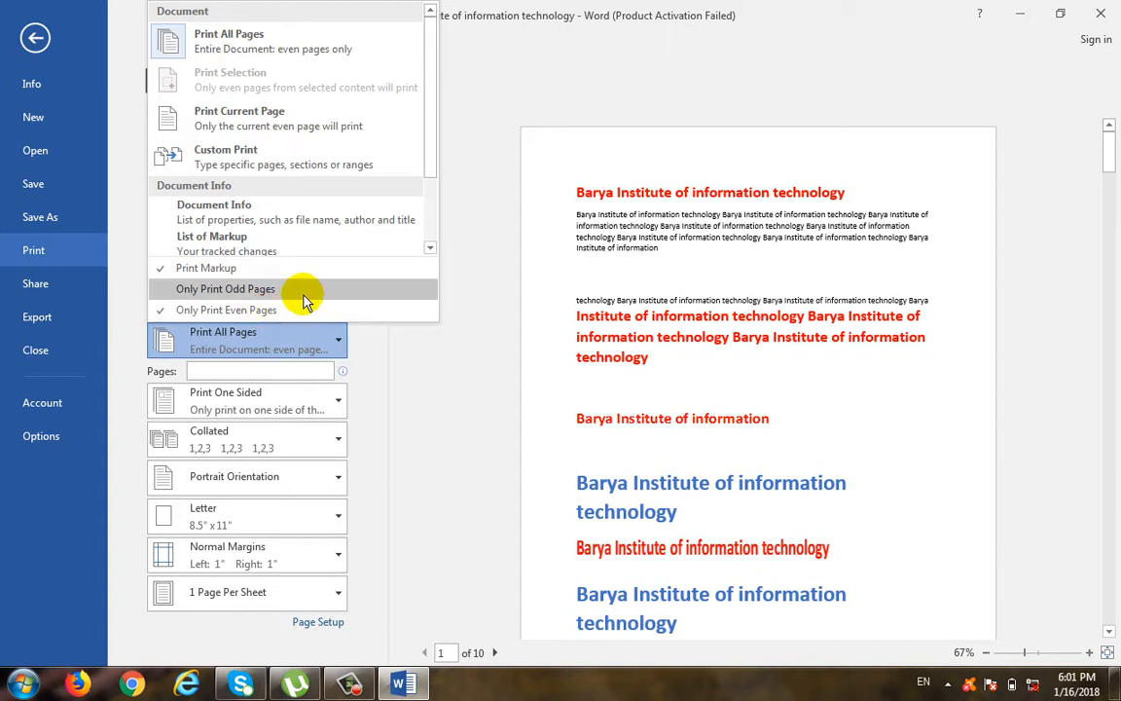
click(425, 412)
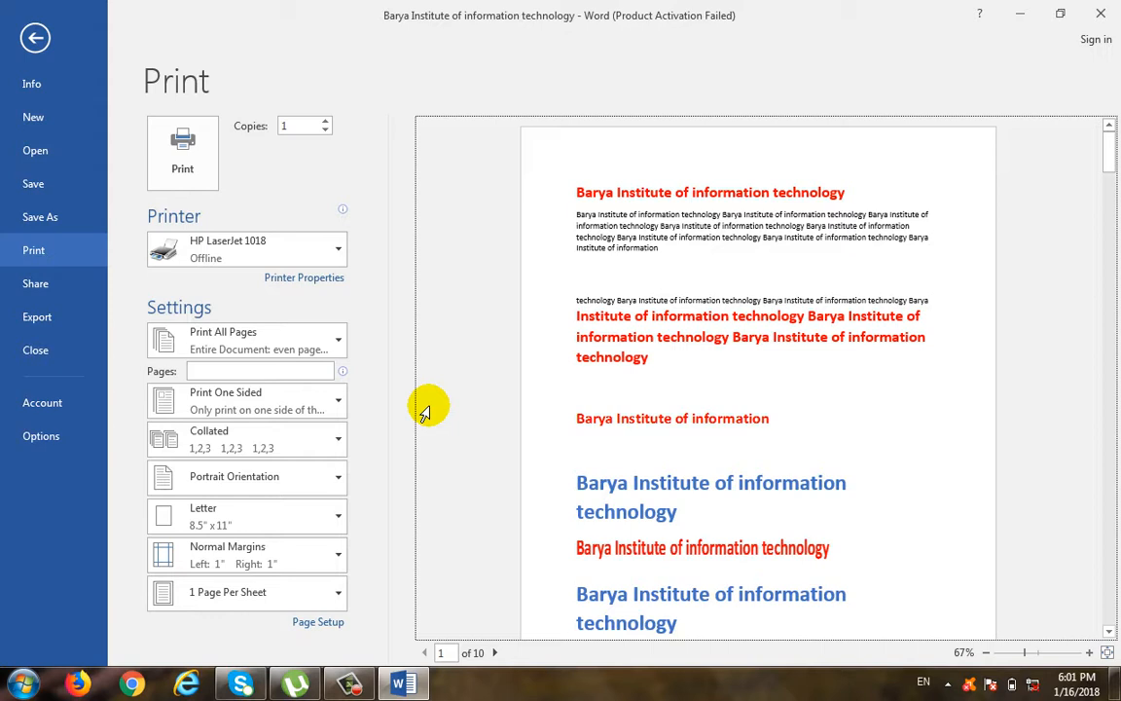
click(294, 409)
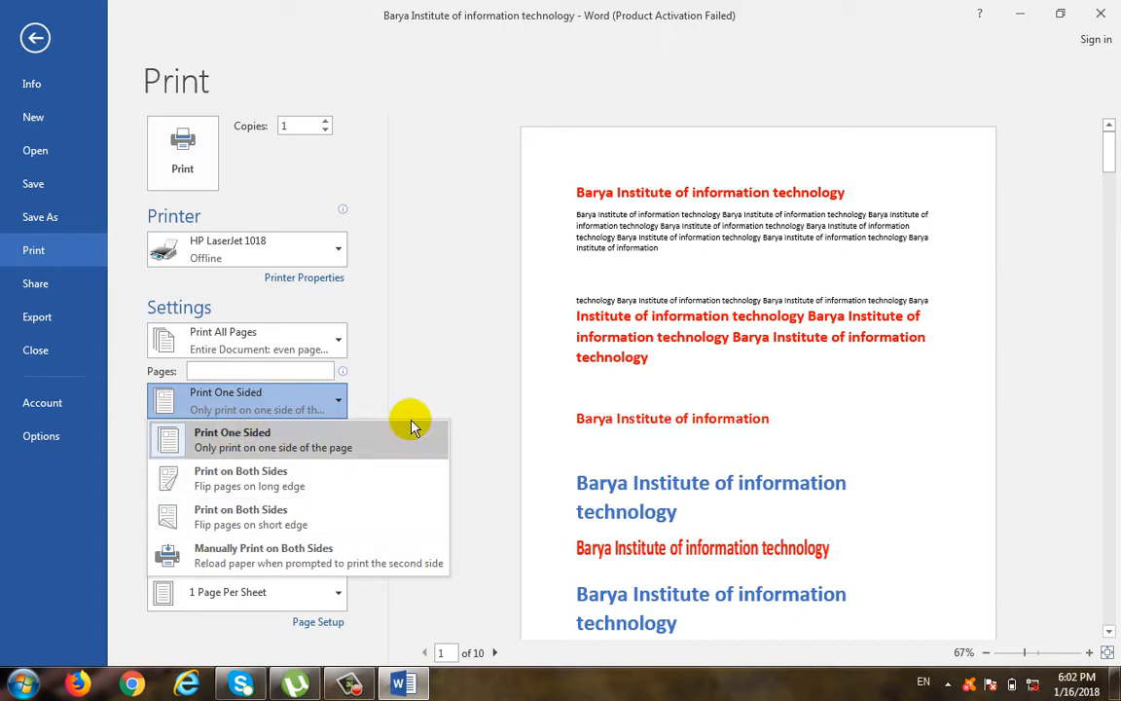
click(420, 362)
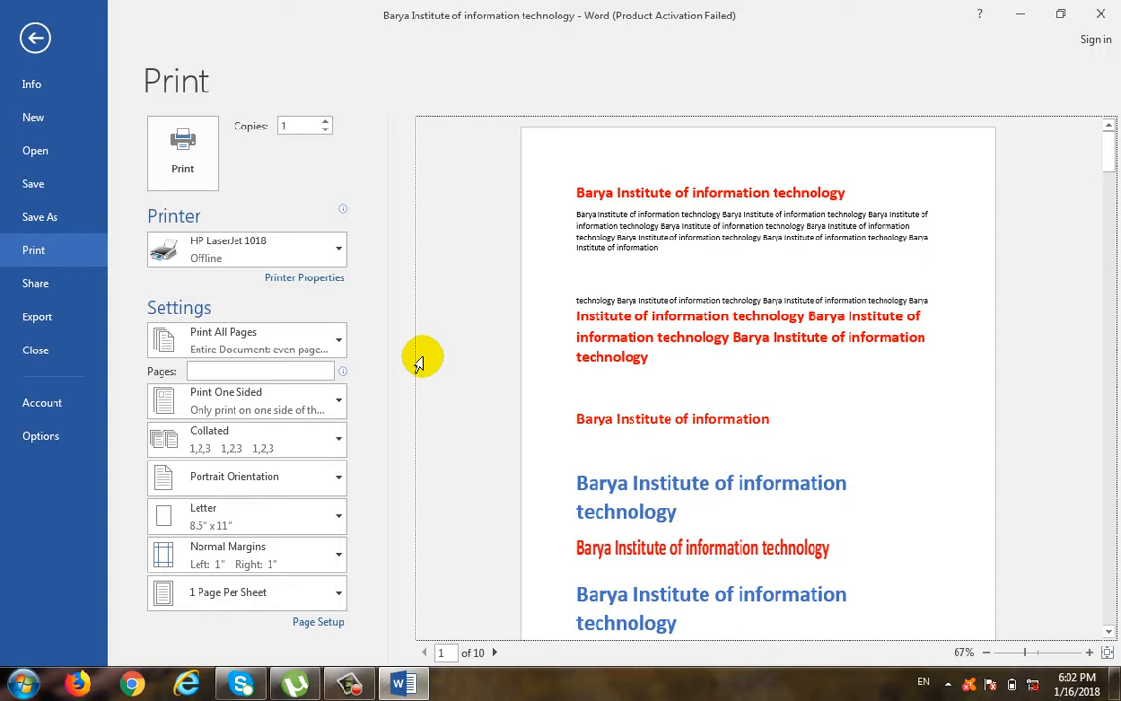
click(268, 333)
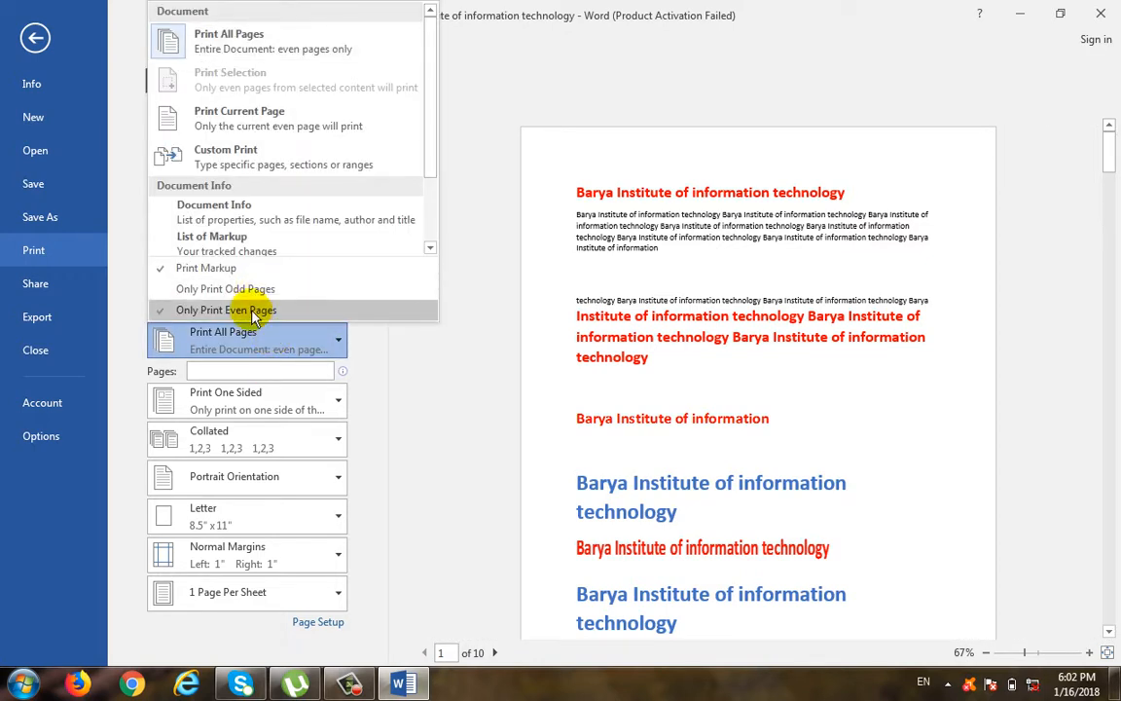
click(440, 367)
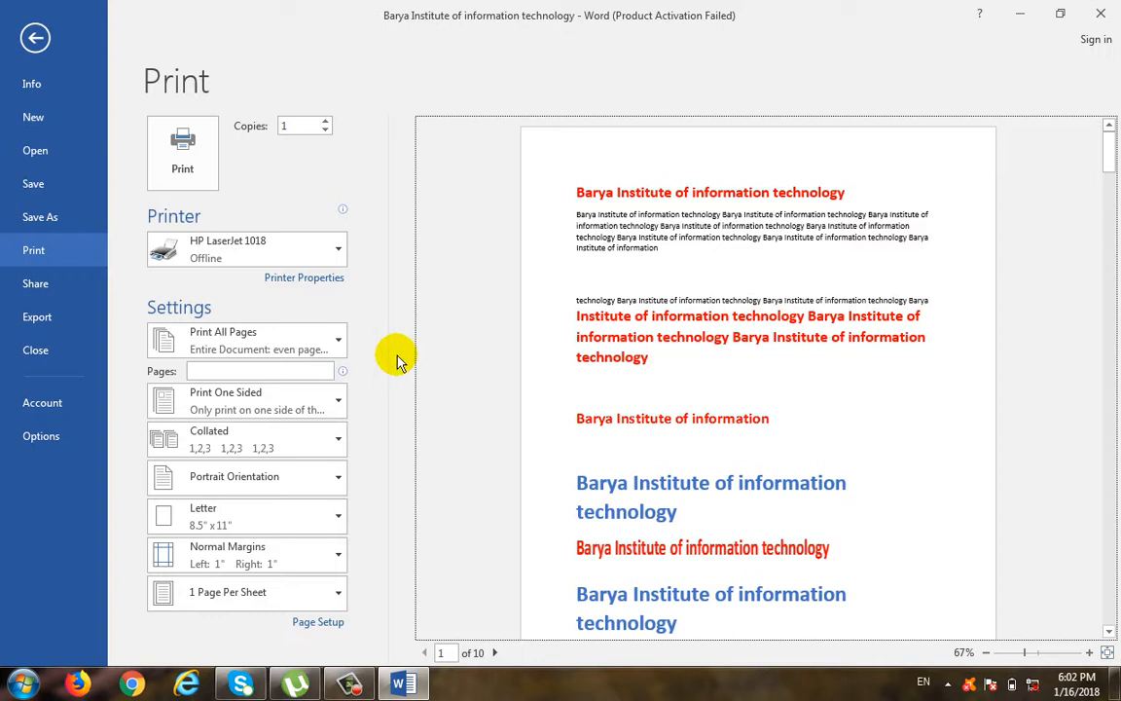
click(321, 343)
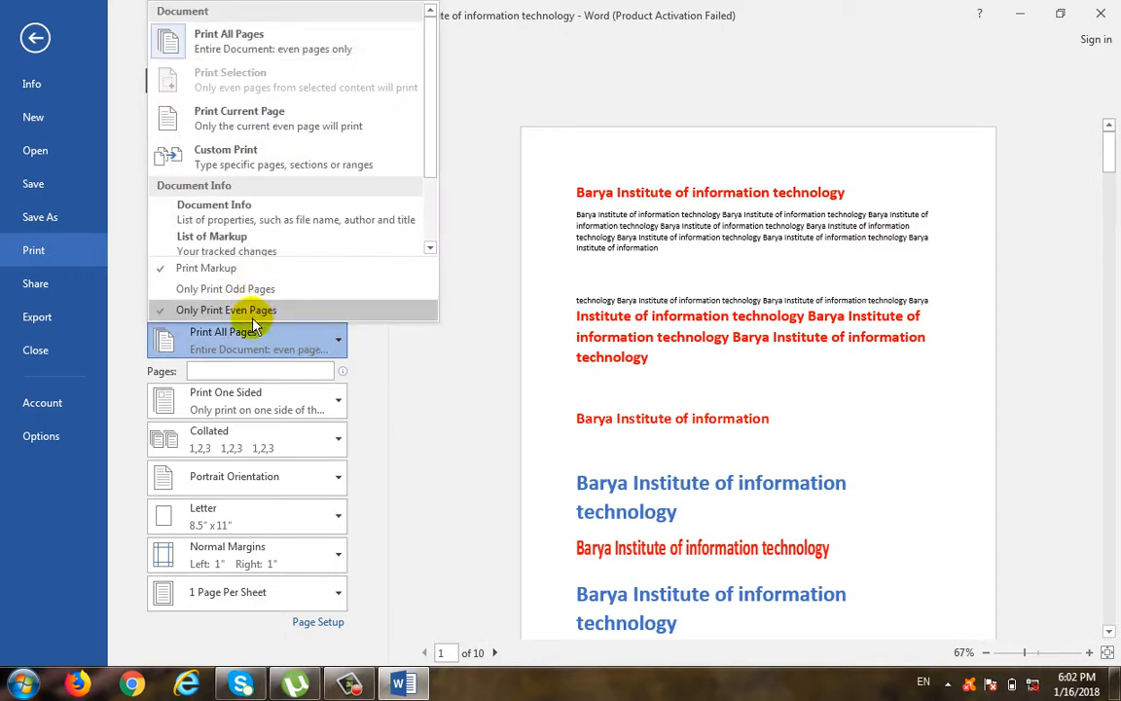
click(385, 385)
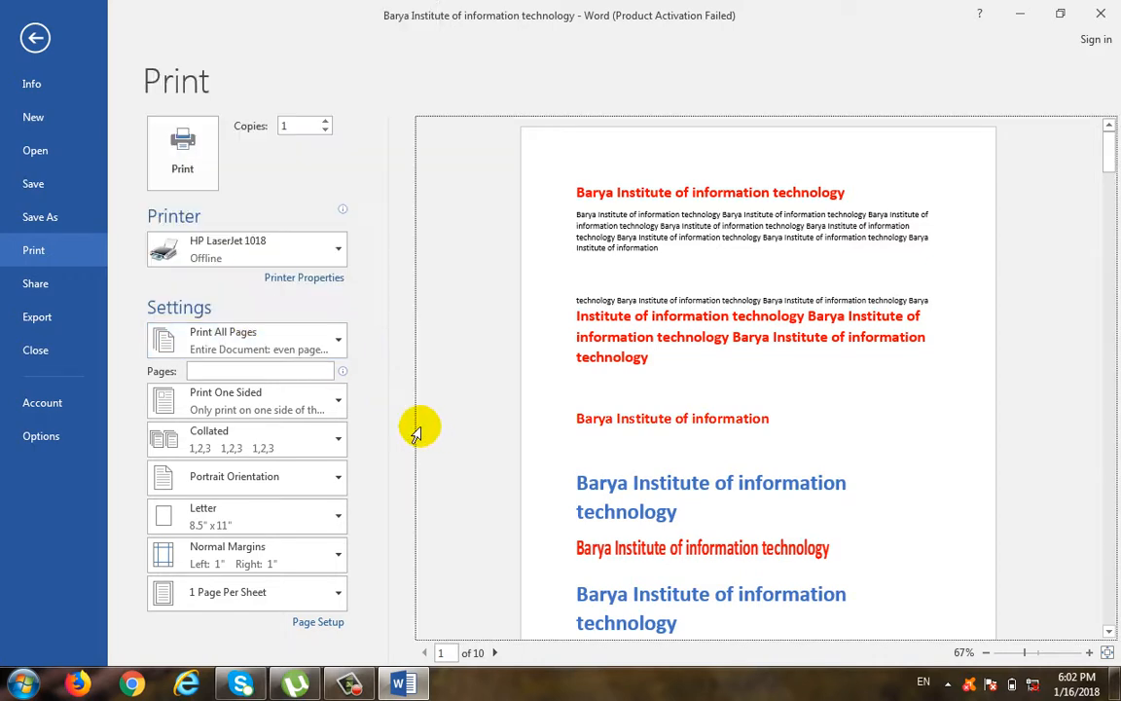
click(279, 401)
click(407, 362)
- Examine the collation choices for printing and dismiss the Windows color scheme prompt
click(251, 436)
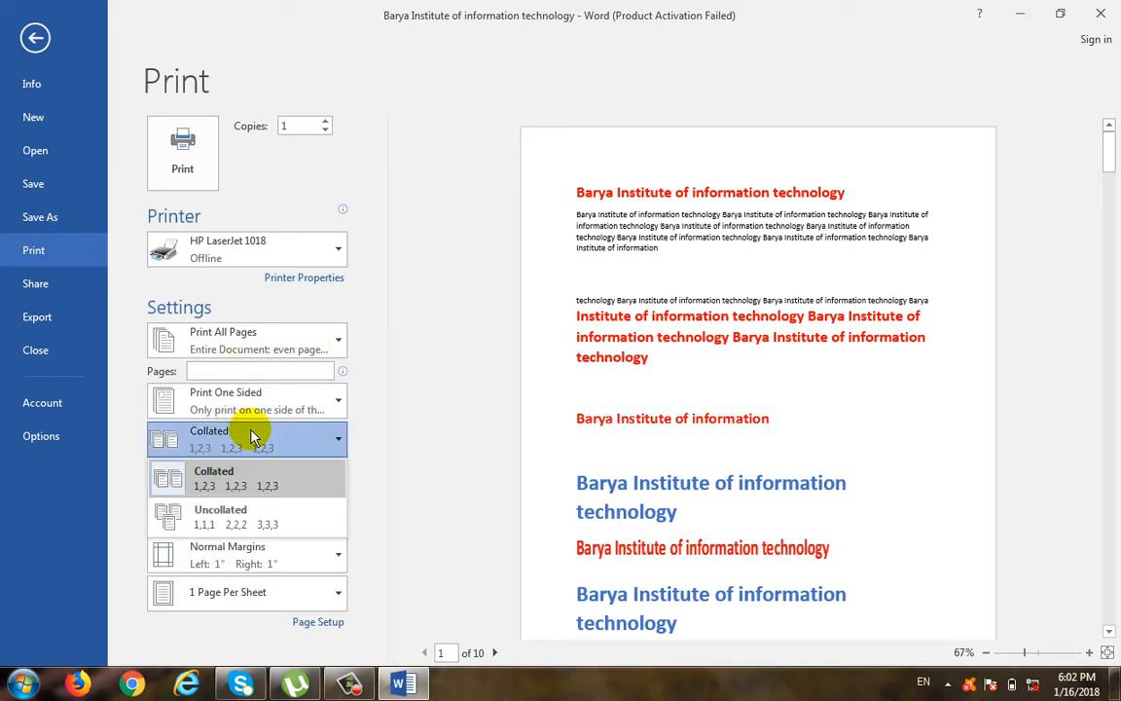
click(251, 436)
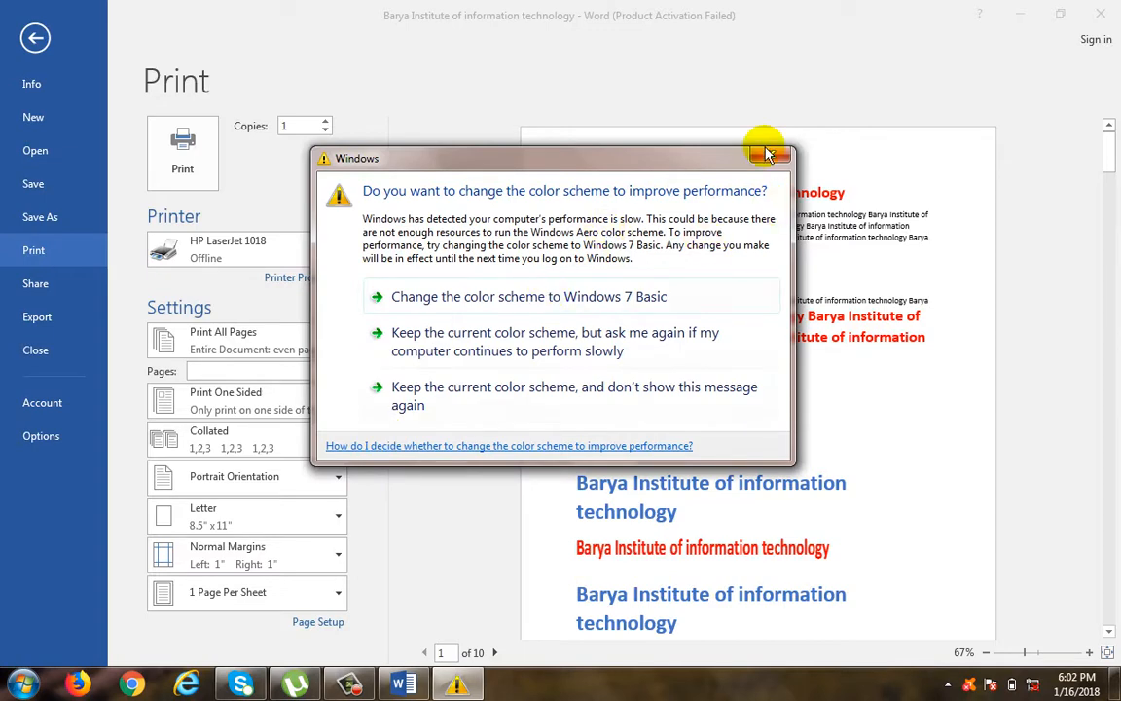
click(681, 296)
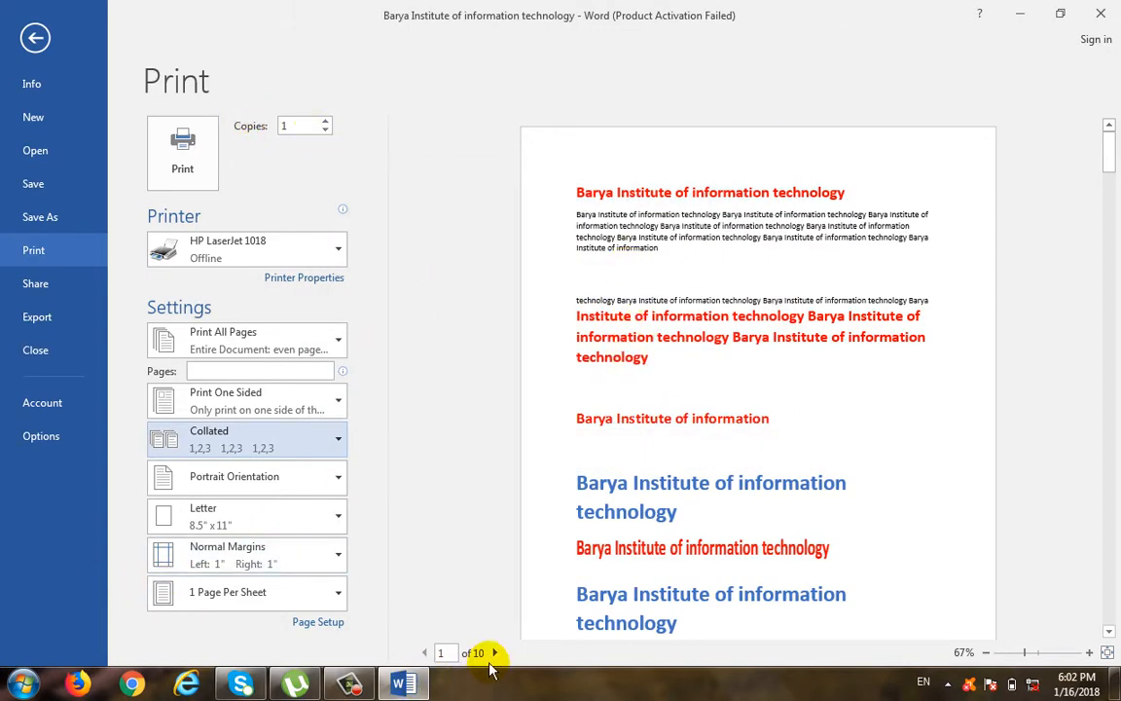
- Set the number of copies to 5 and choose Collated as the page order
click(298, 126)
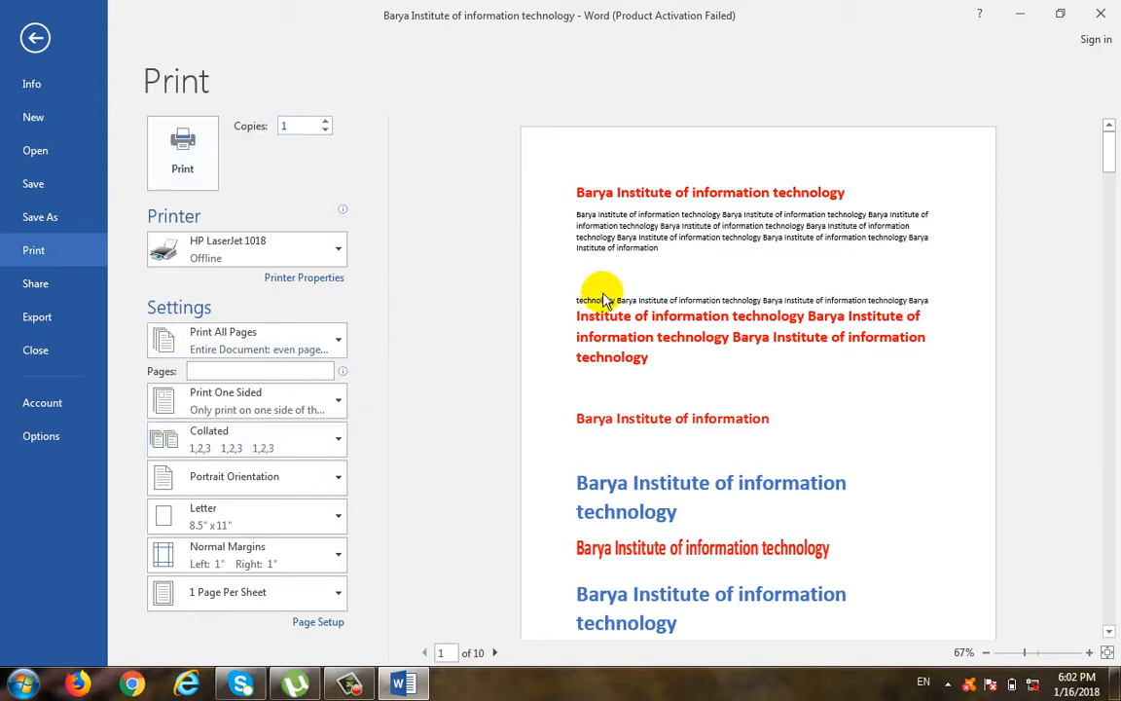
key(BackSpace)
text(5)
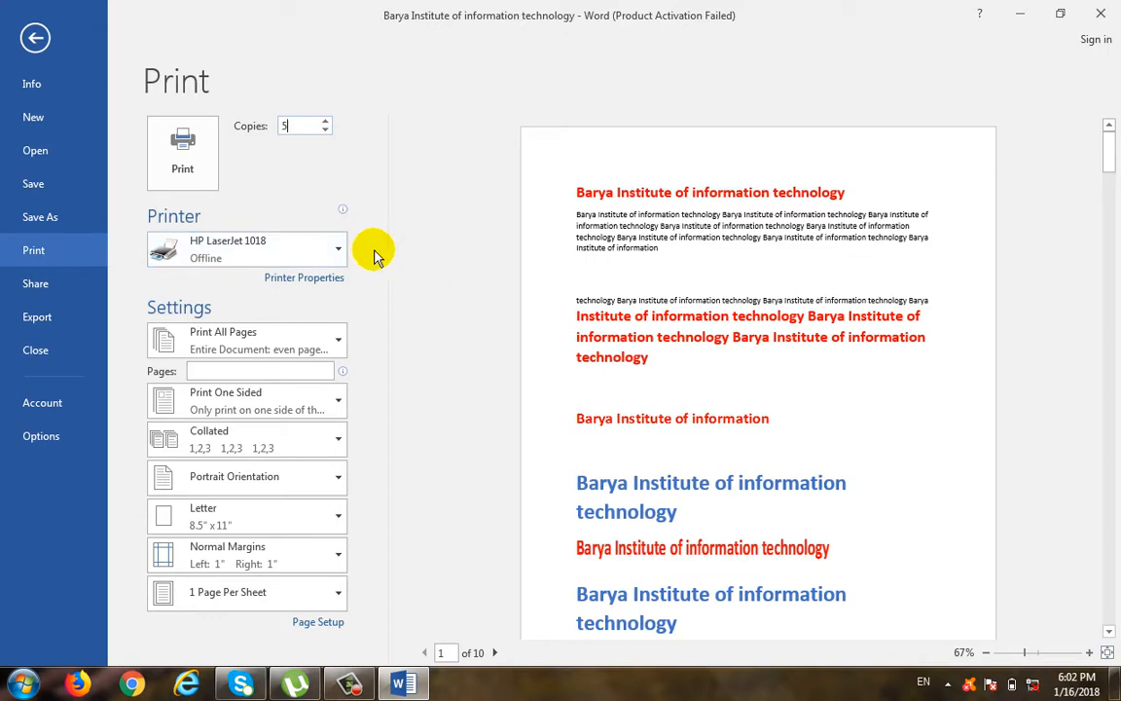
click(259, 447)
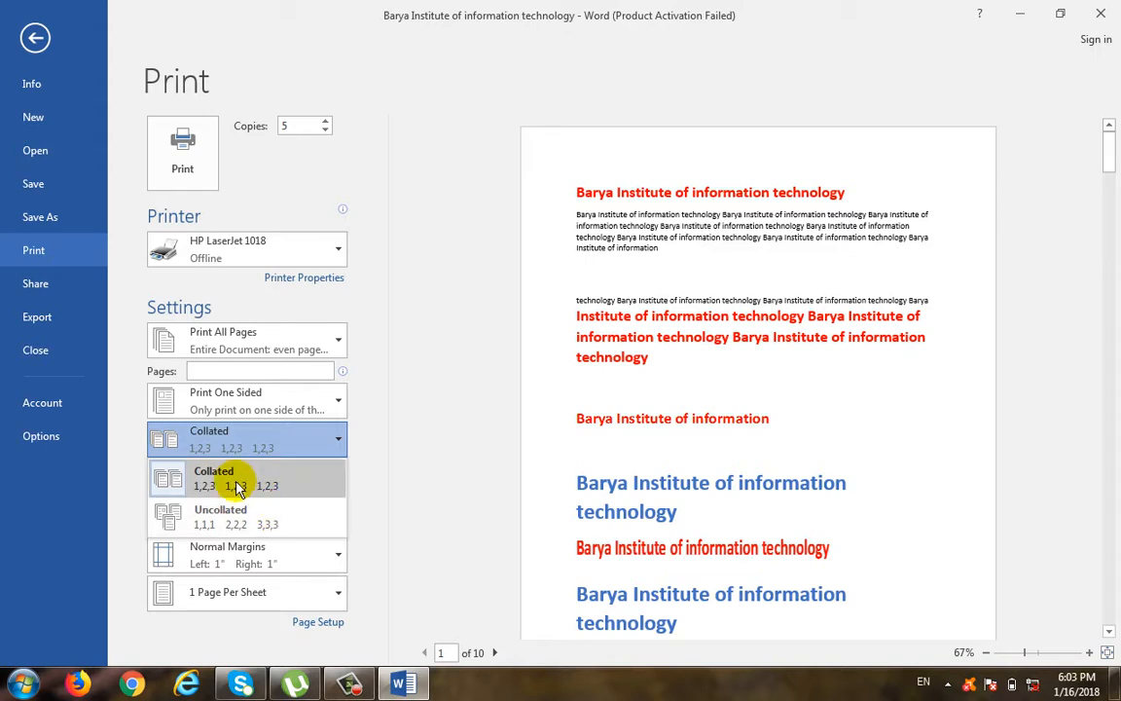
click(237, 485)
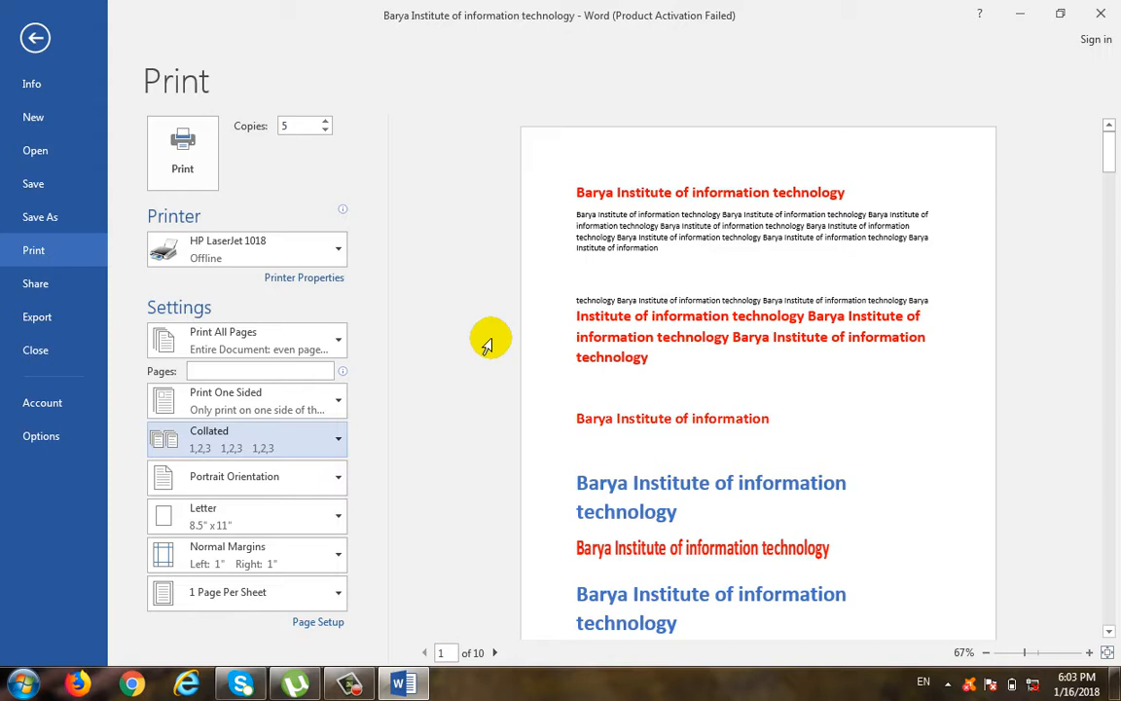
- Switch the page order of the copies to Uncollated and back to Collated
click(258, 444)
click(259, 526)
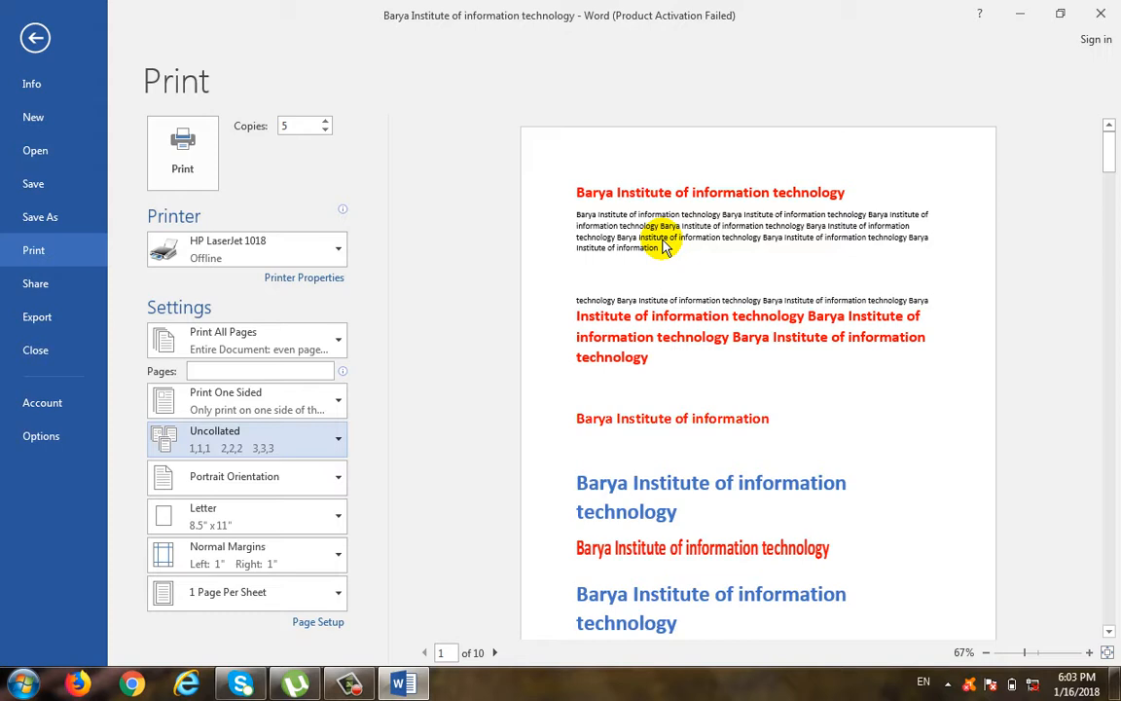
click(271, 435)
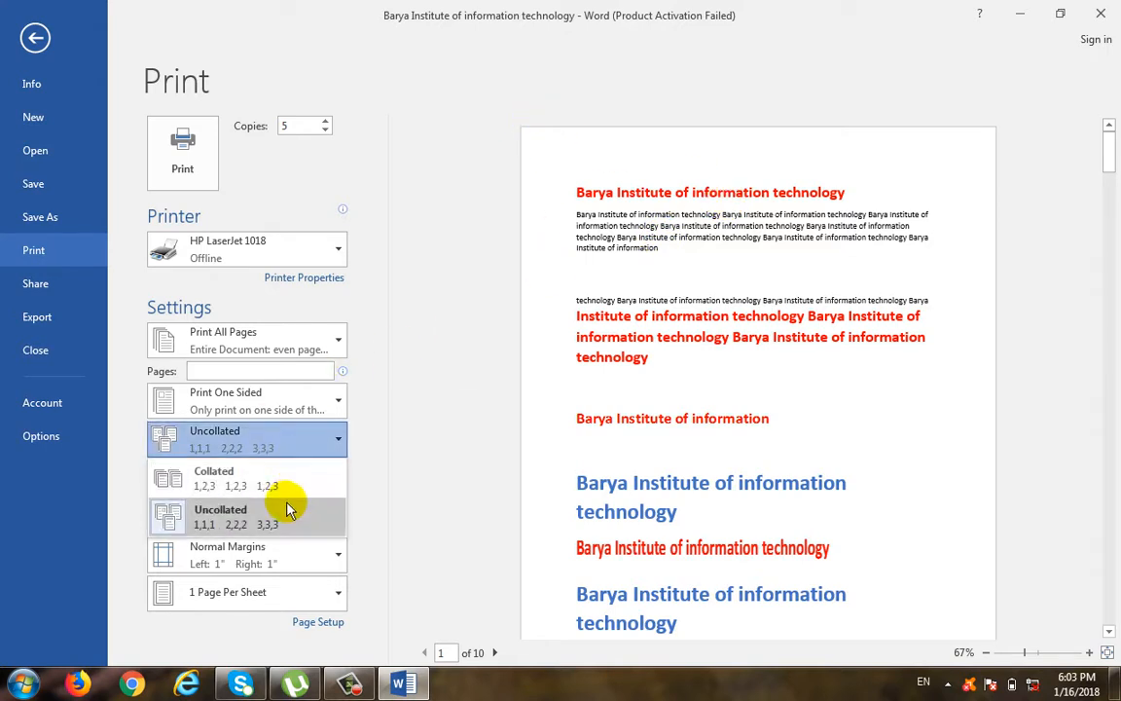
click(265, 472)
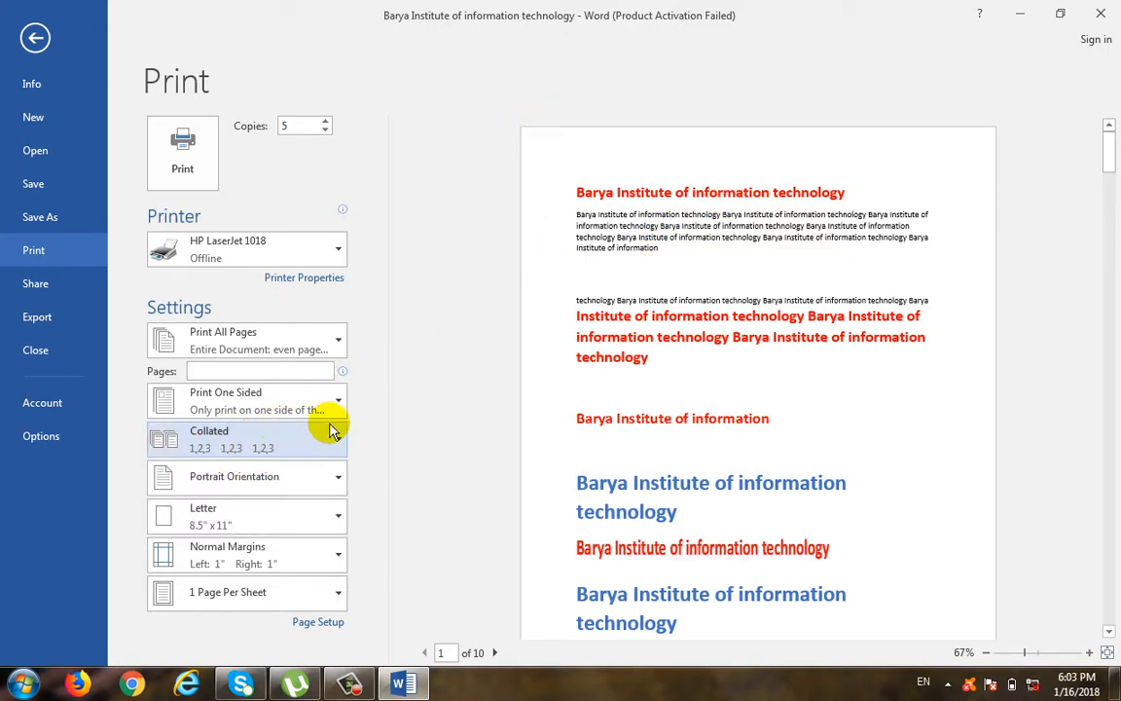
- Change the page orientation to landscape to preview it and return it to portrait
click(299, 493)
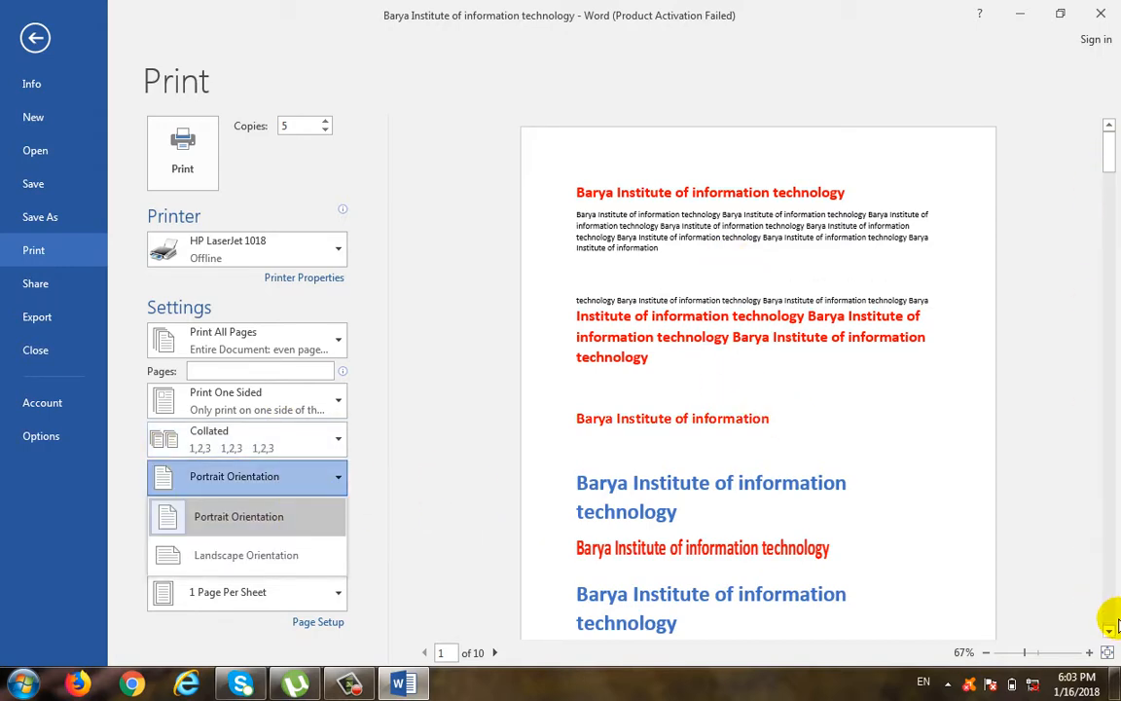
click(1108, 630)
scroll(856, 389, down, 1)
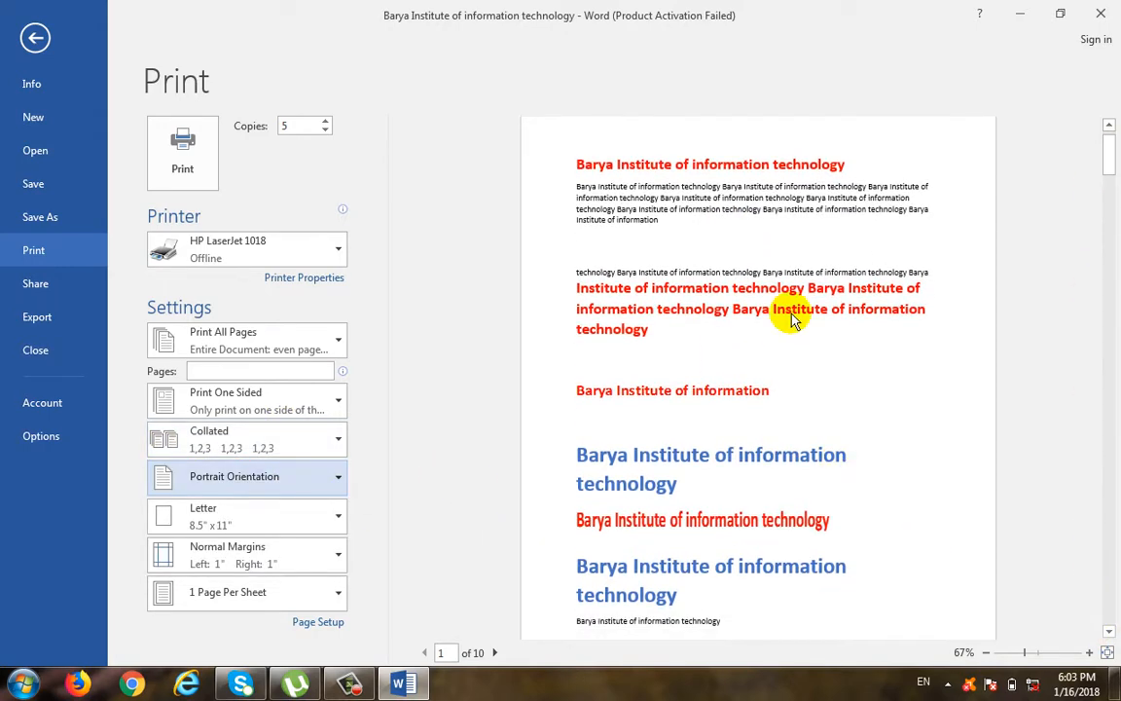
click(242, 486)
click(238, 554)
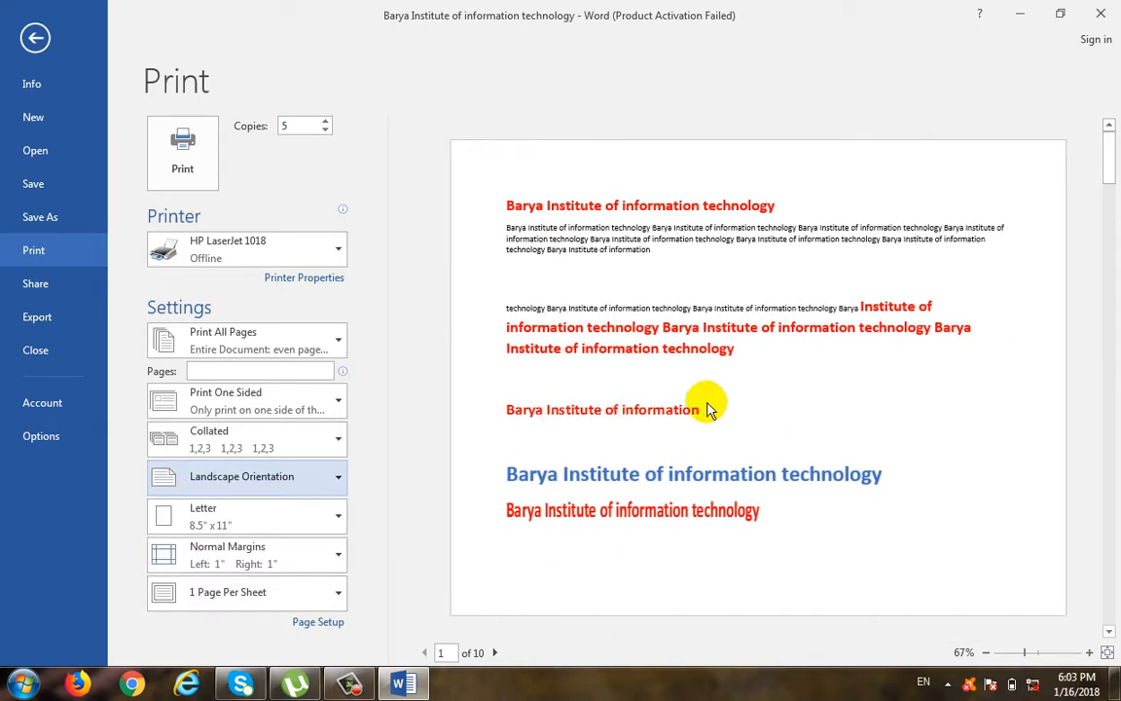
click(285, 482)
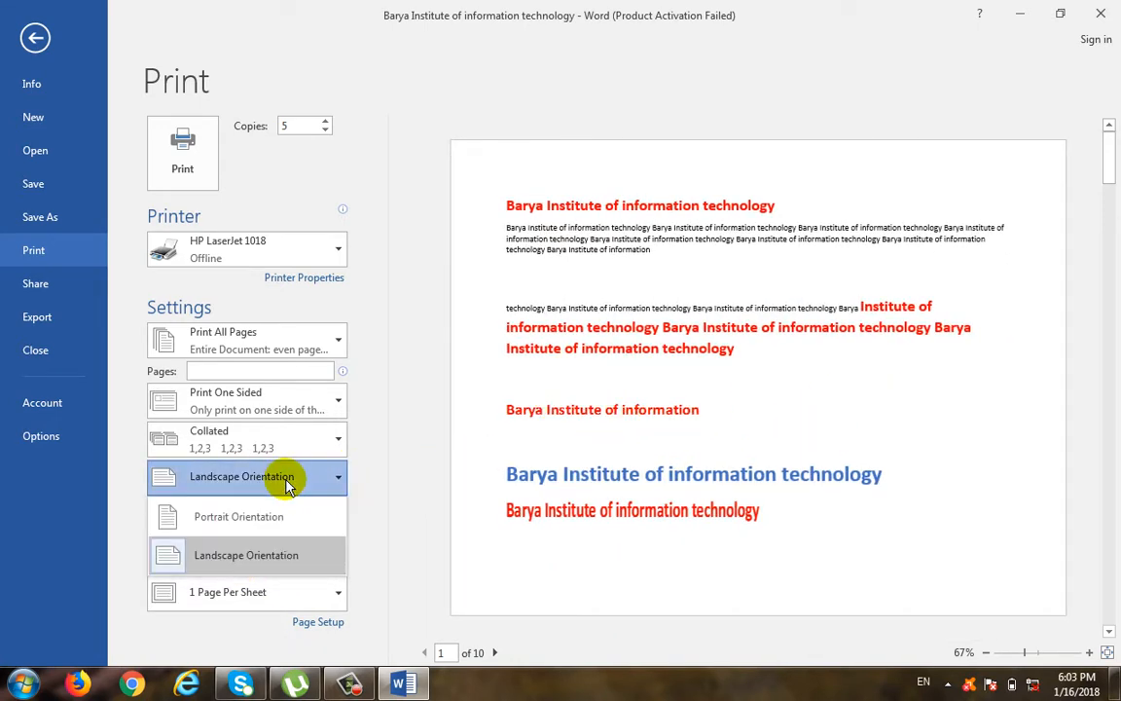
click(261, 516)
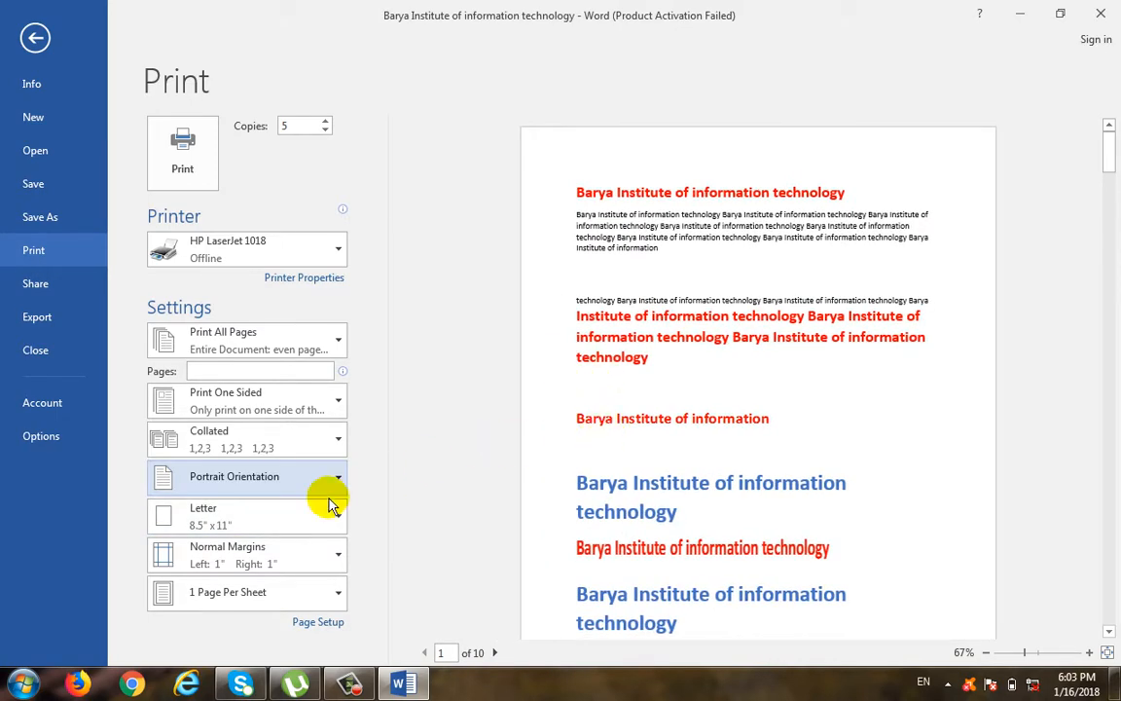
- Dismiss the Windows color scheme prompt and set the paper size to A4
click(265, 533)
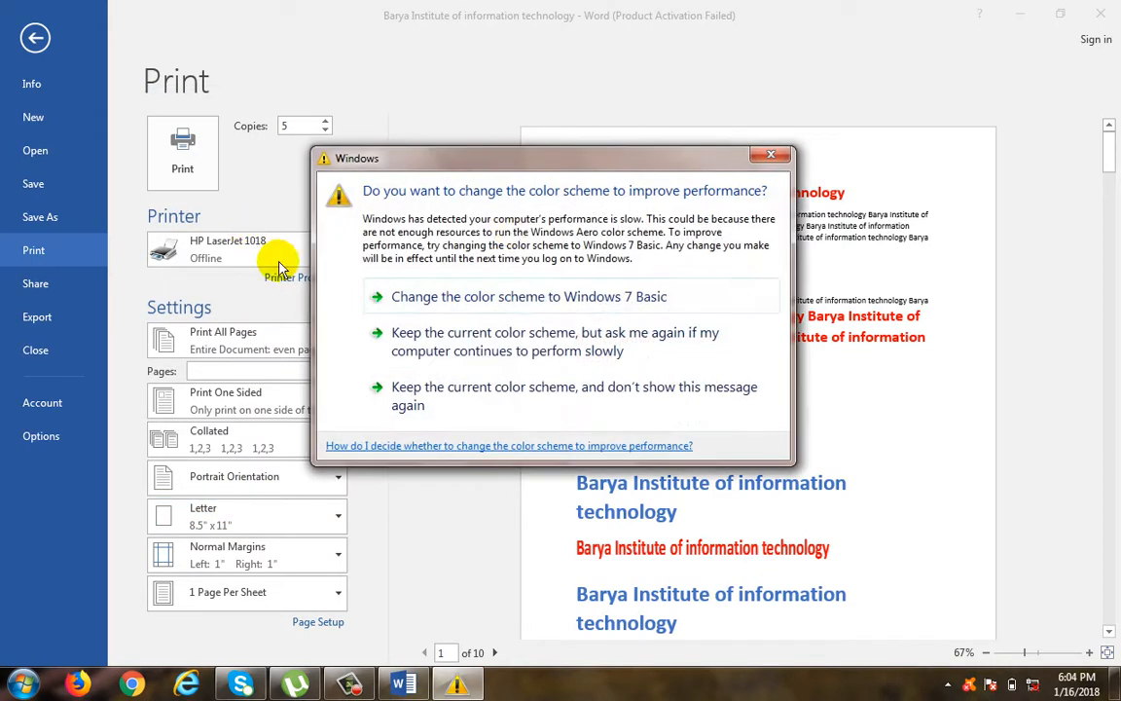
click(770, 153)
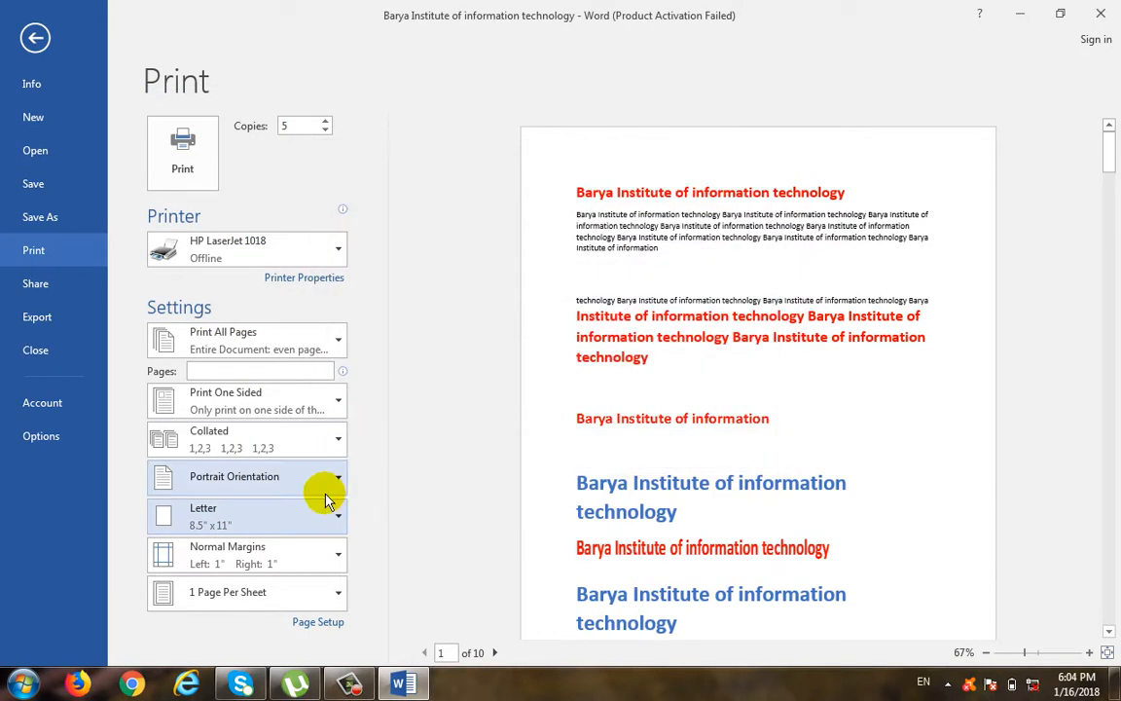
click(321, 515)
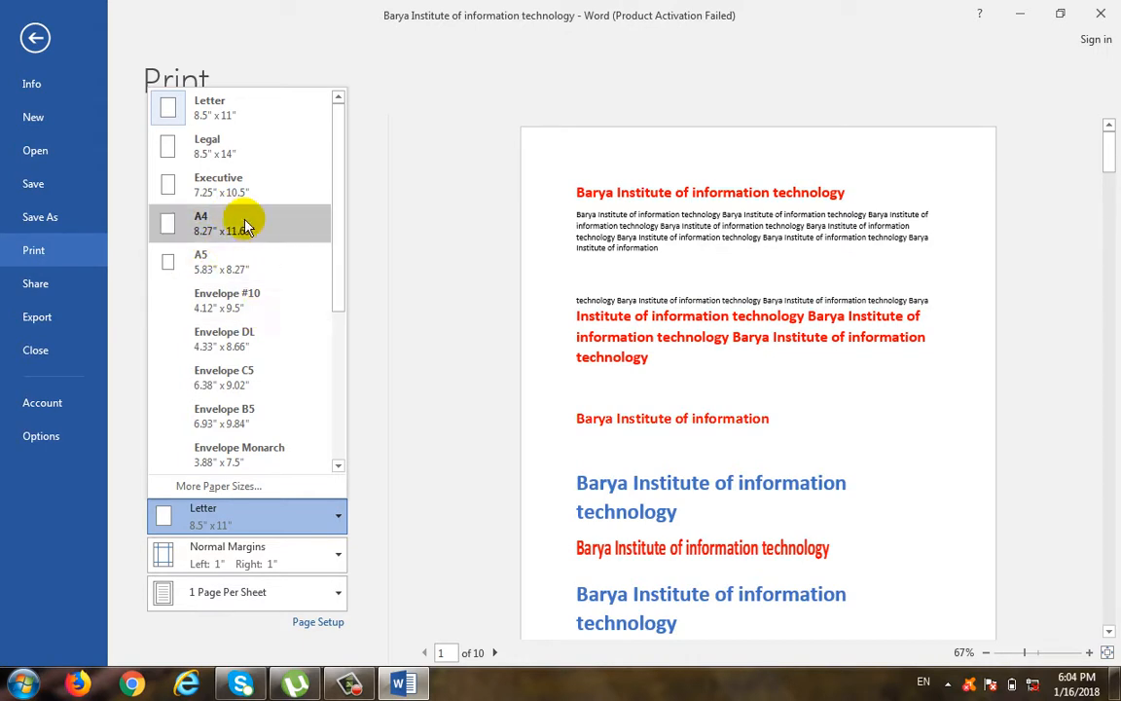
click(199, 221)
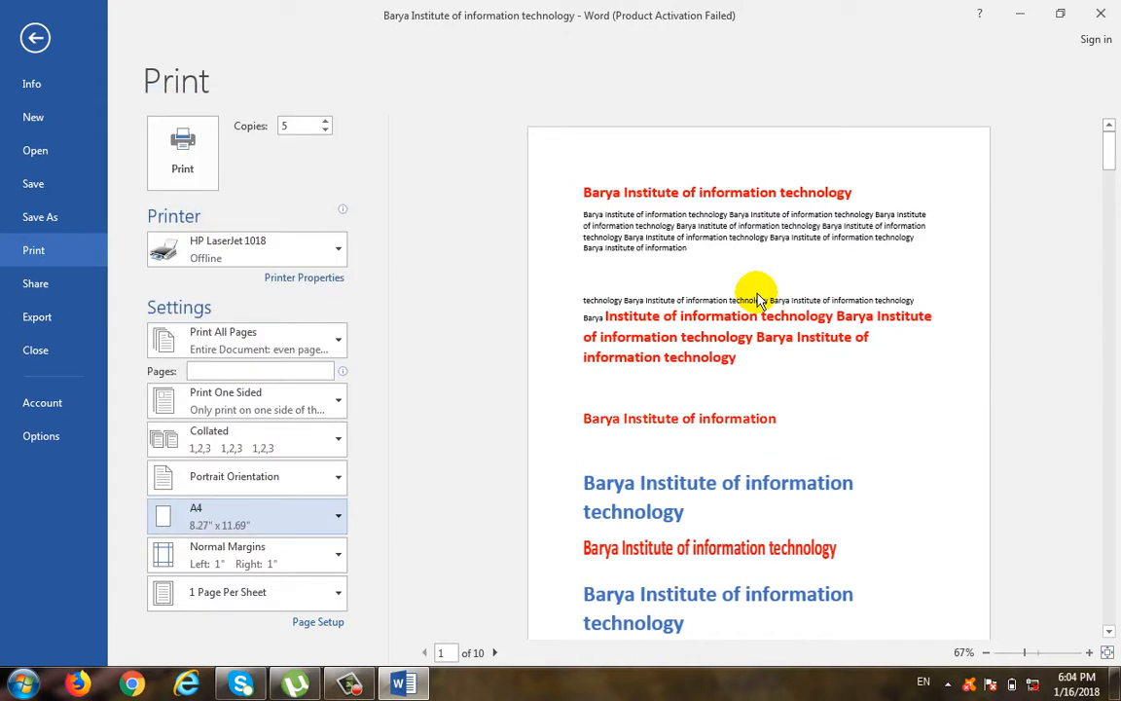
- Review the available print range, page orientation and paper size options without changing the print settings
click(298, 346)
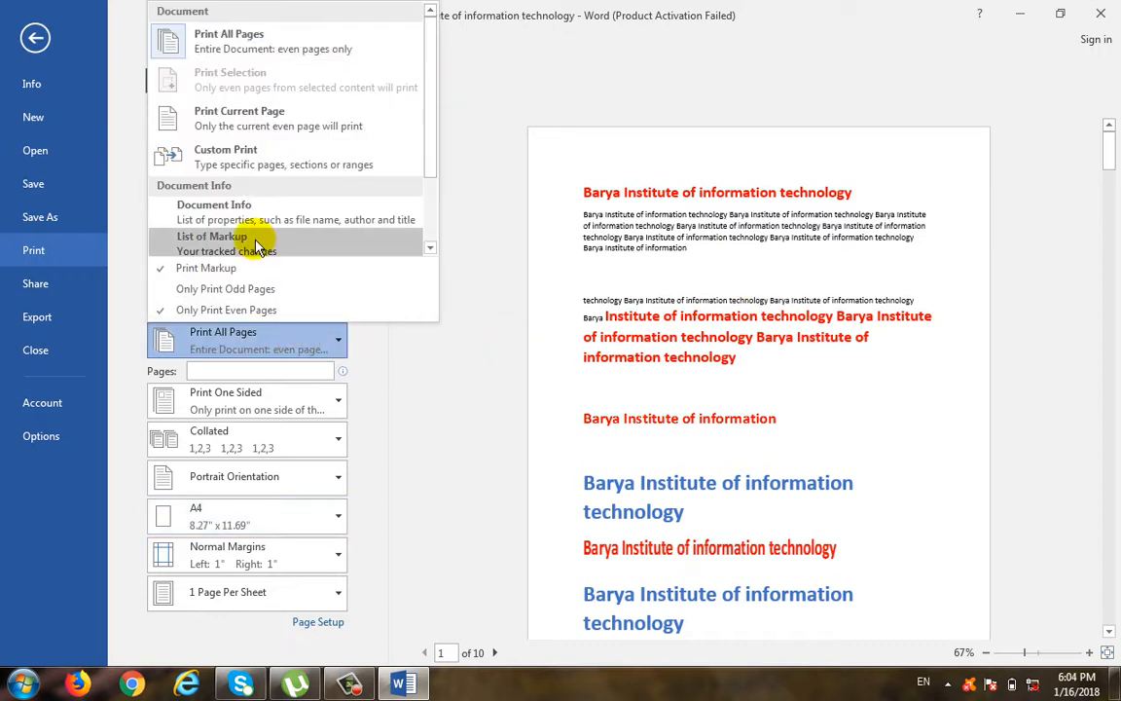
click(297, 479)
click(268, 508)
click(419, 506)
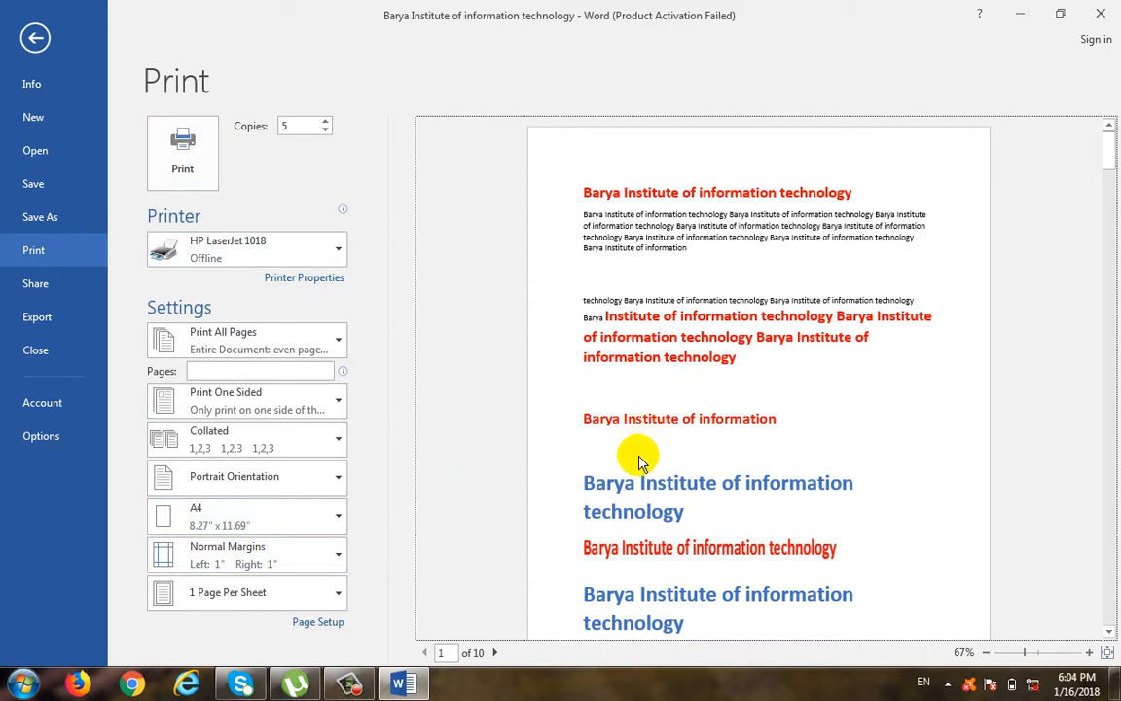
click(248, 521)
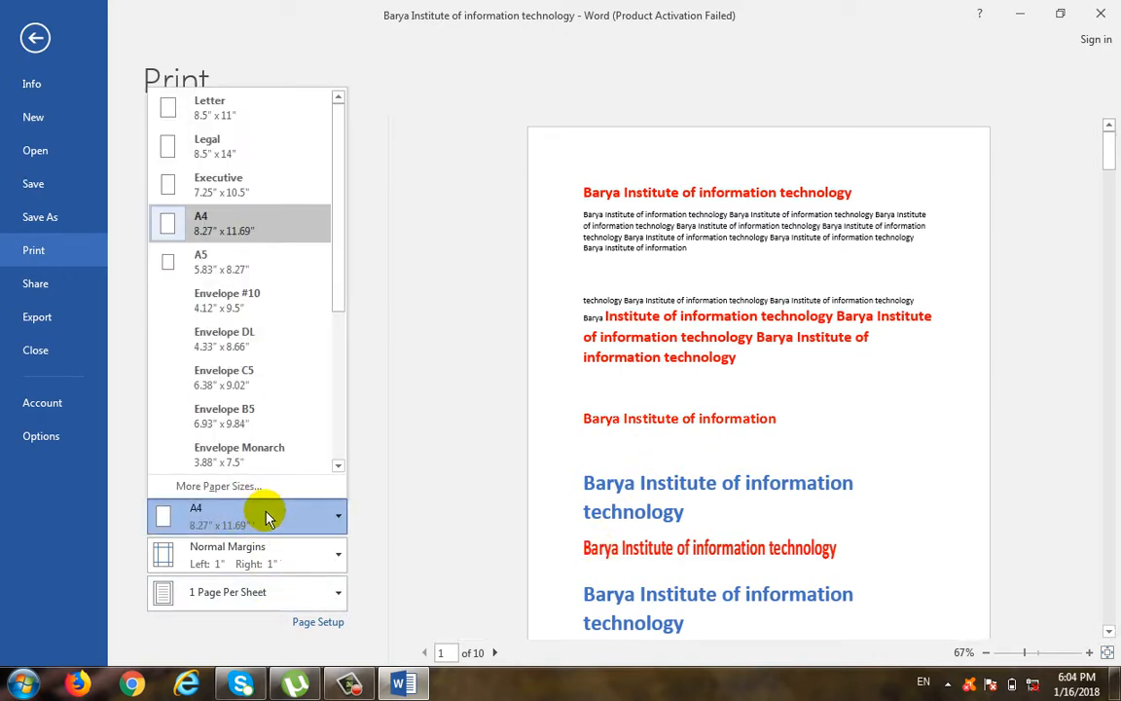
click(426, 490)
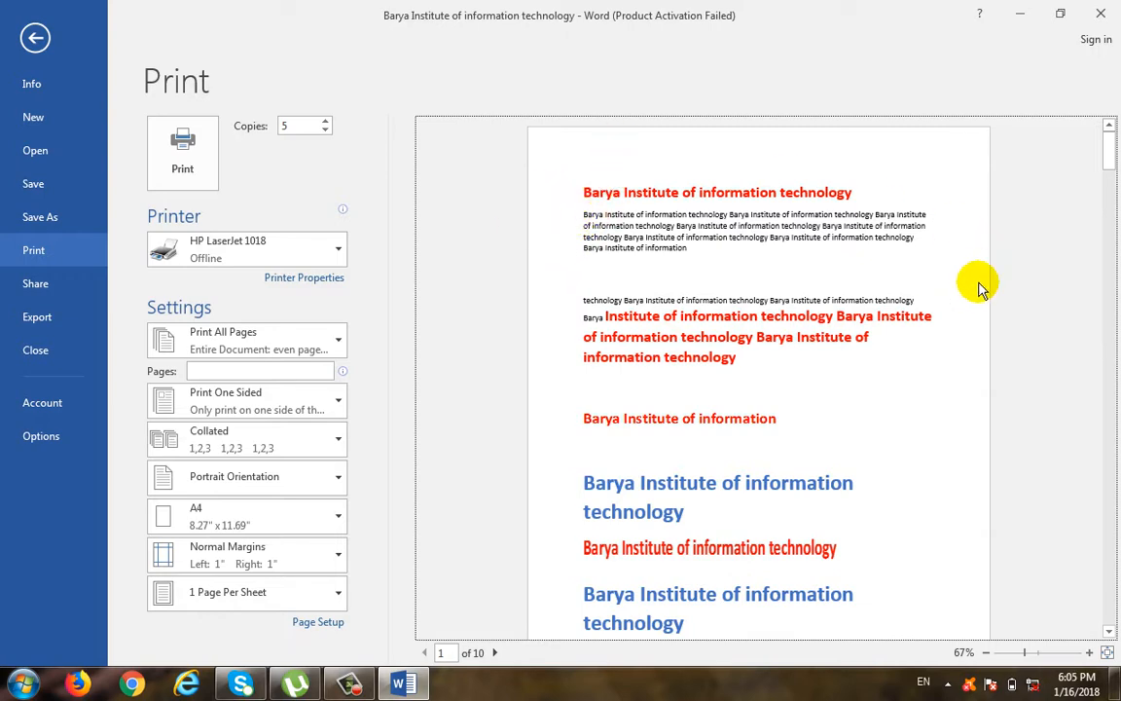
- Look further down the first page in the print preview and dismiss the Windows color scheme prompt
click(1109, 630)
drag(1109, 630, 1109, 630)
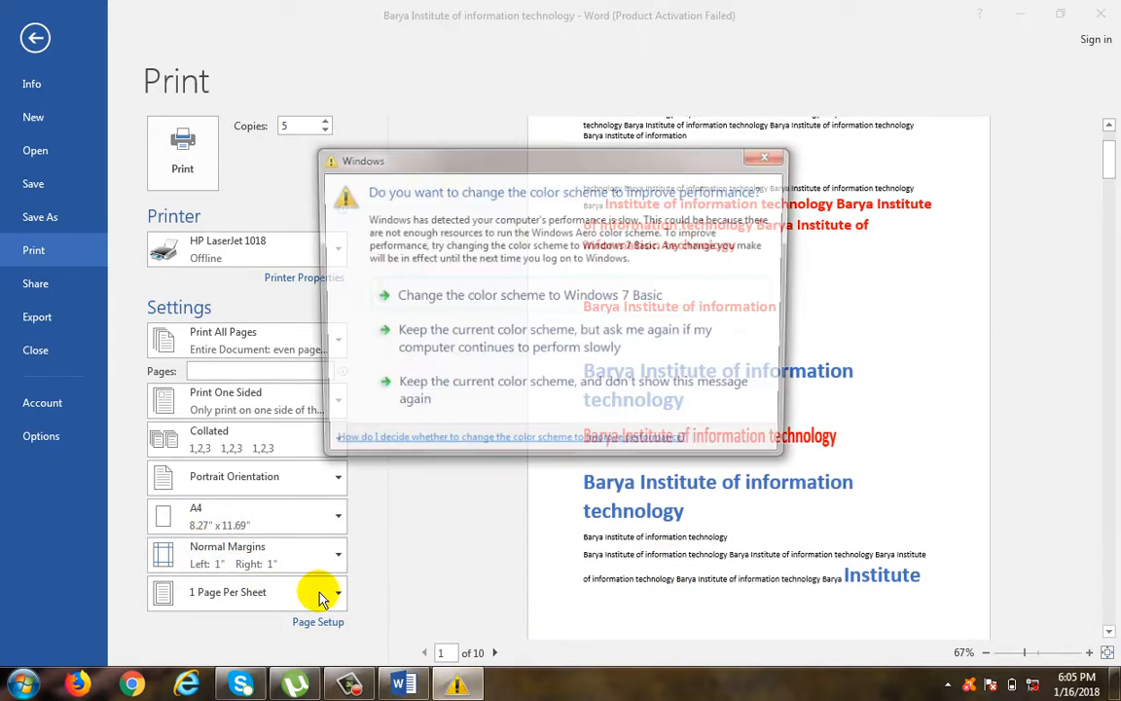
click(770, 155)
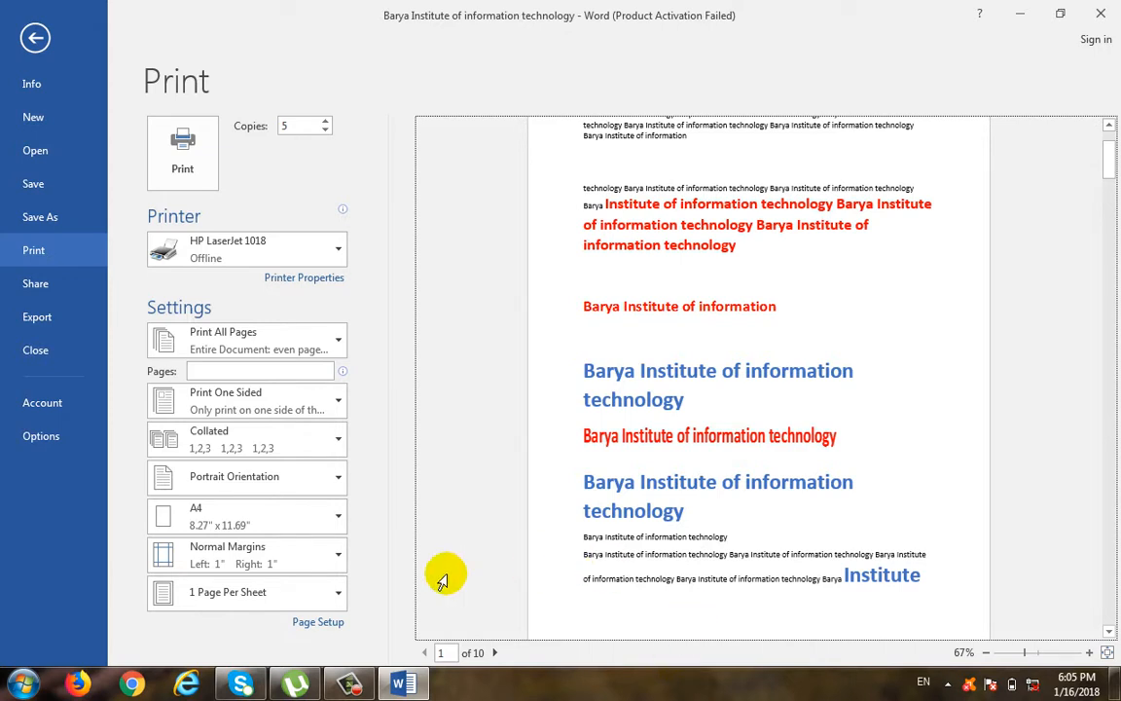
- Change the page margins to Narrow to preview them and return them to Normal
click(295, 556)
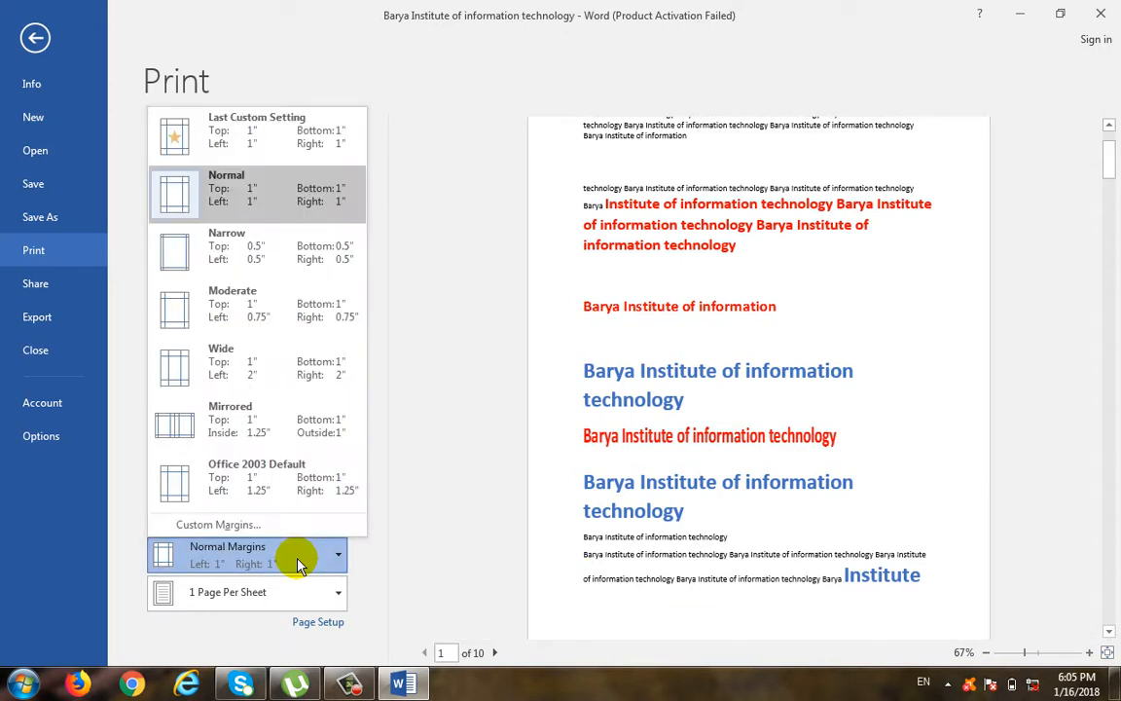
click(299, 255)
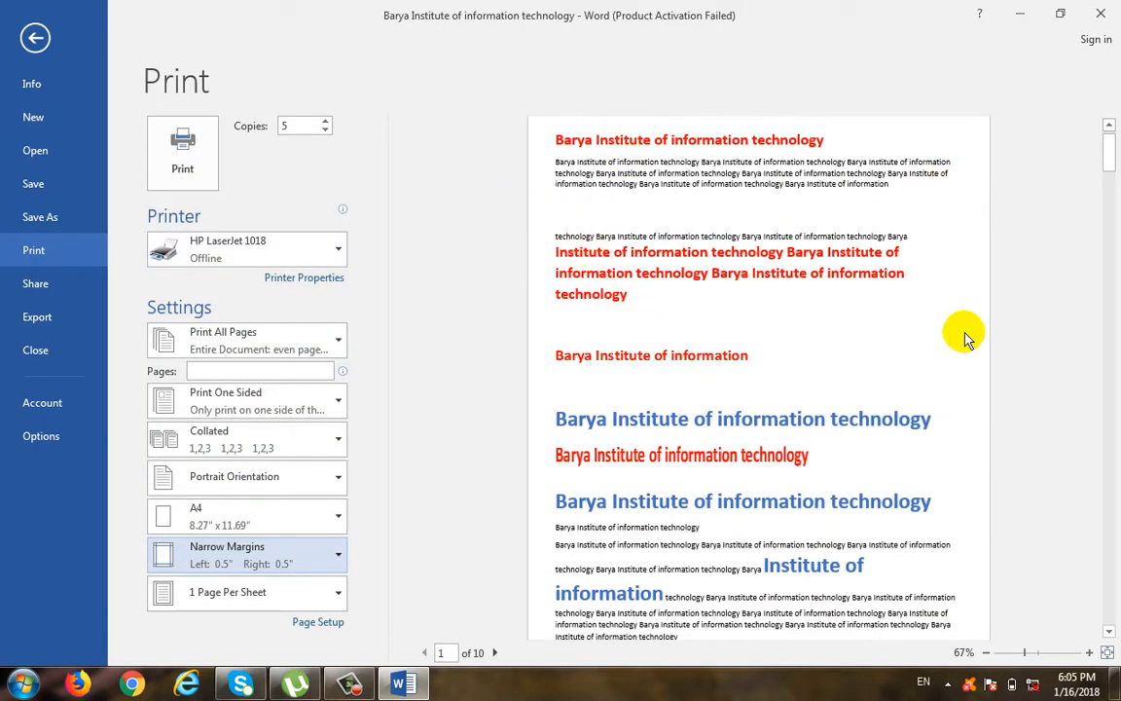
click(250, 559)
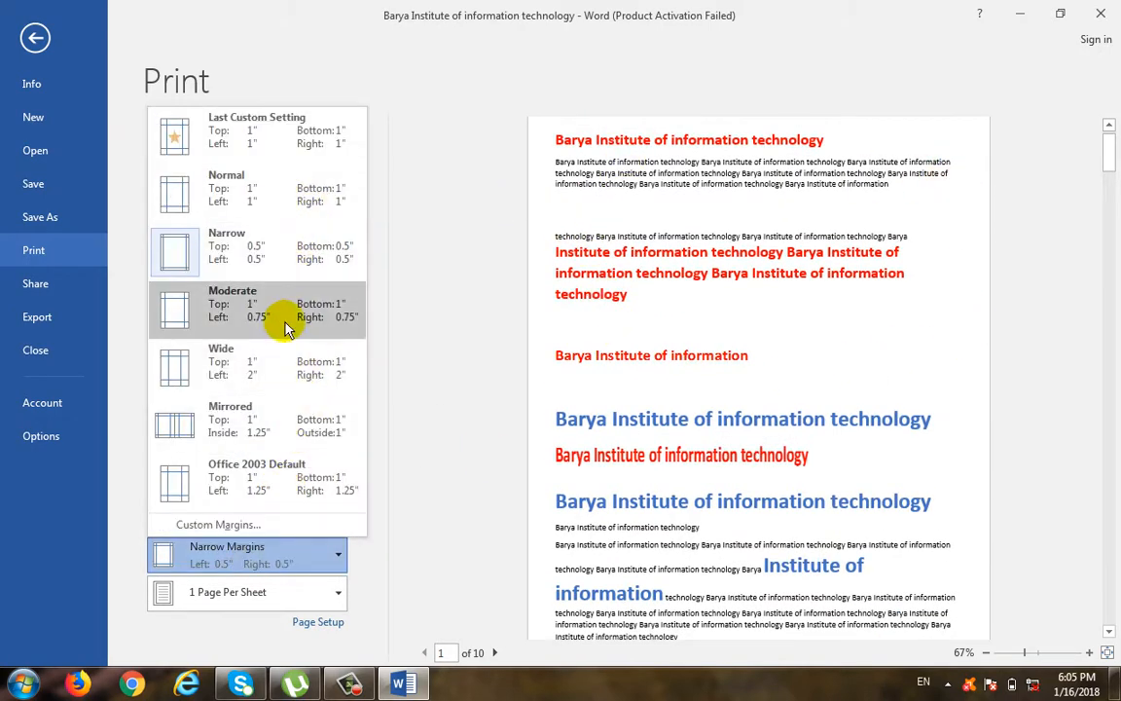
click(288, 203)
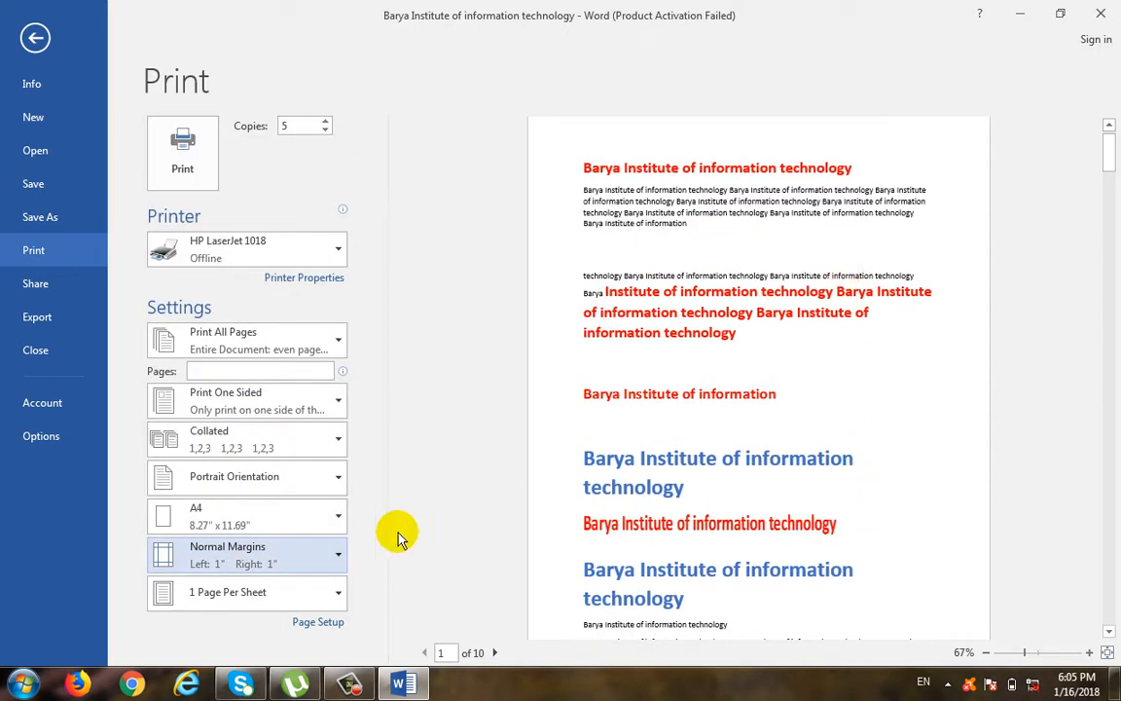
- Set the printout to 2 Pages Per Sheet
click(287, 598)
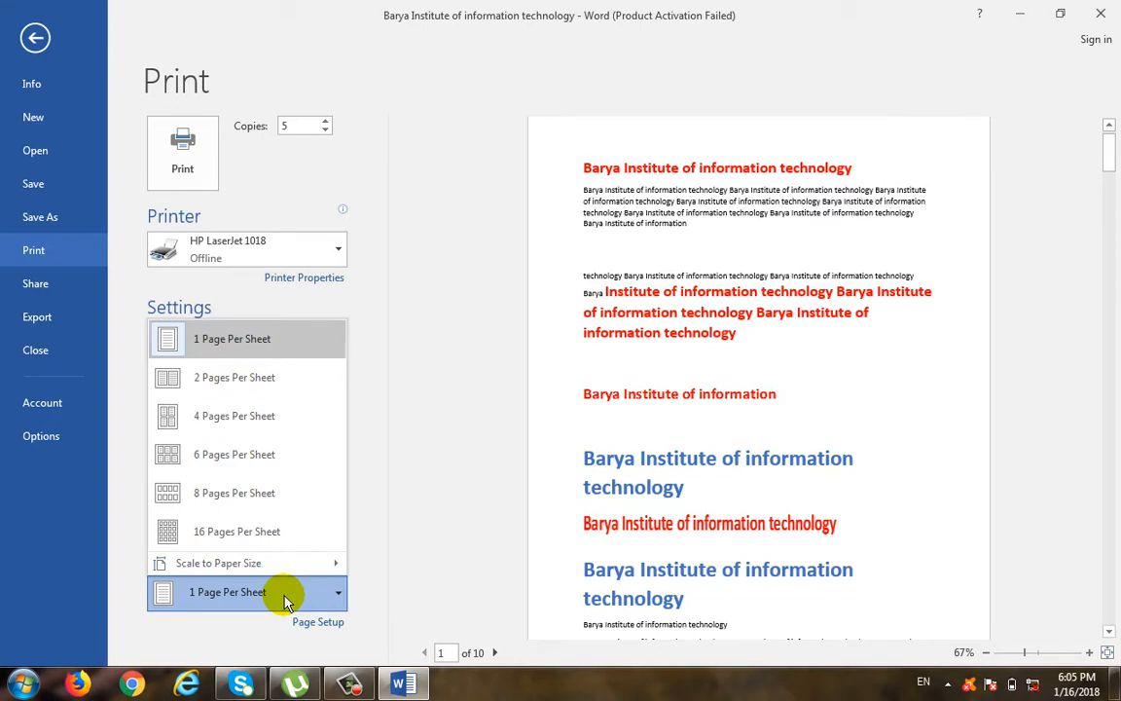
click(460, 476)
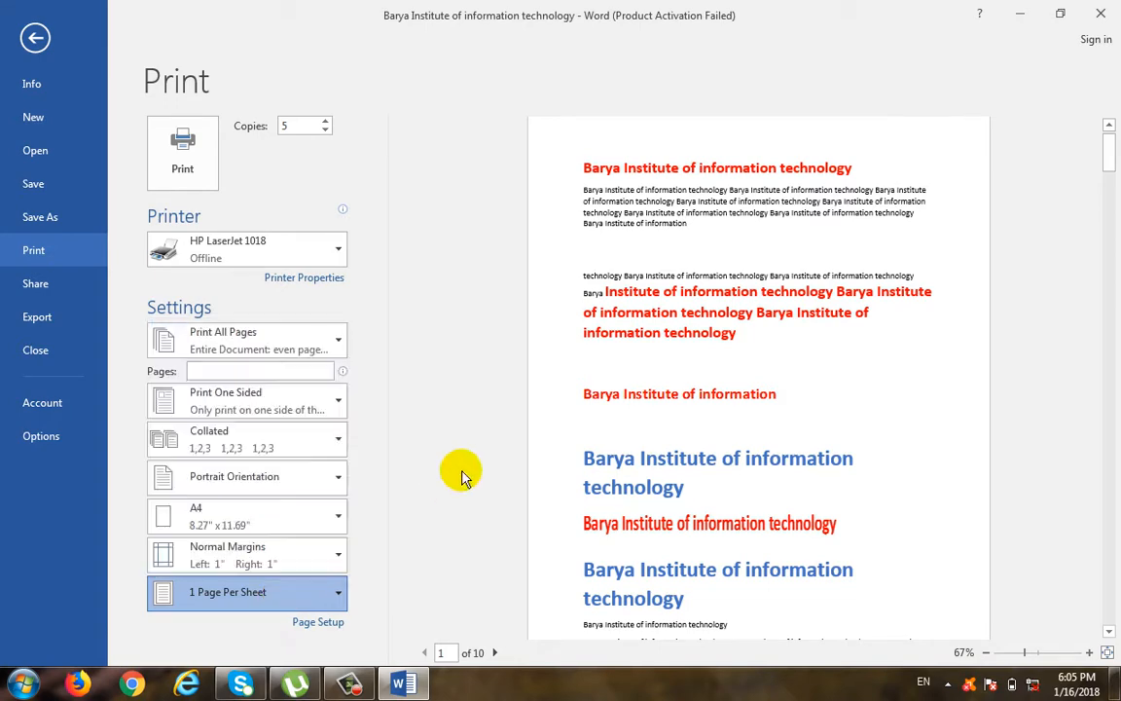
click(1108, 631)
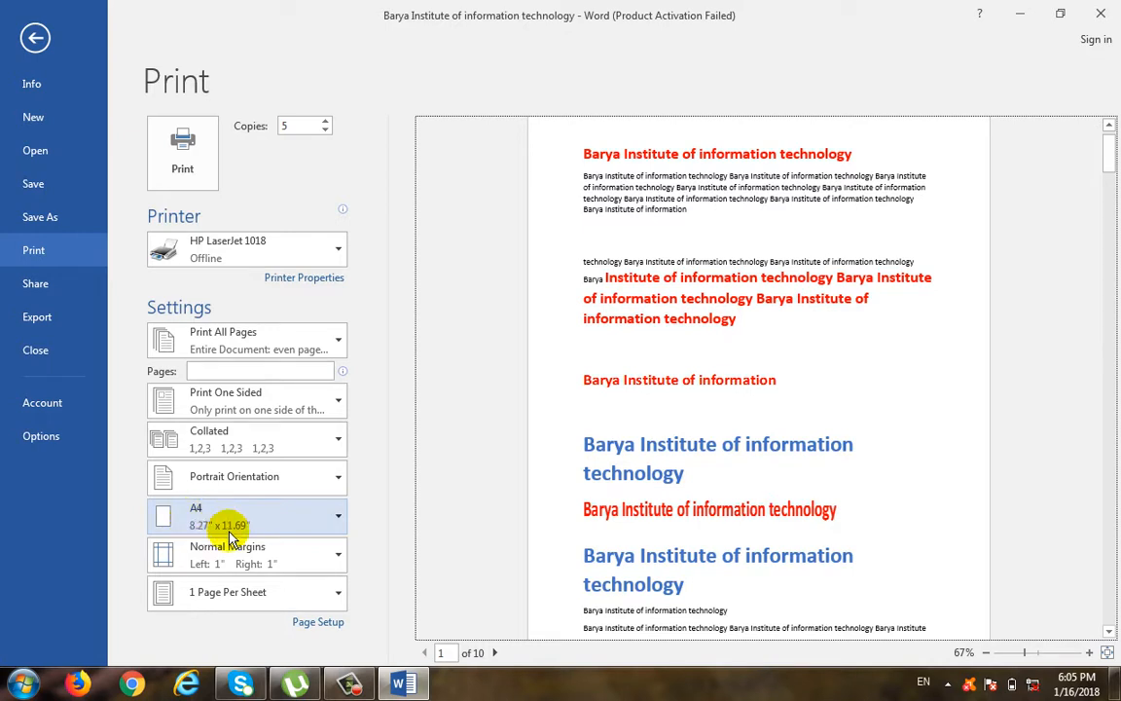
click(225, 593)
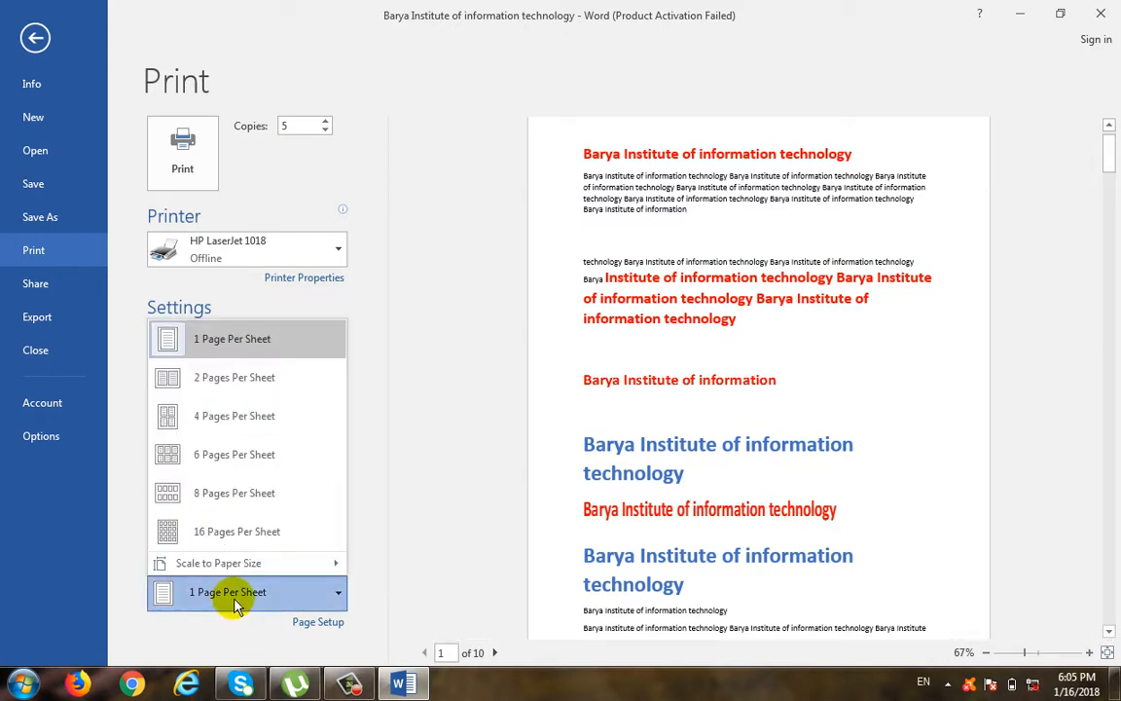
click(316, 394)
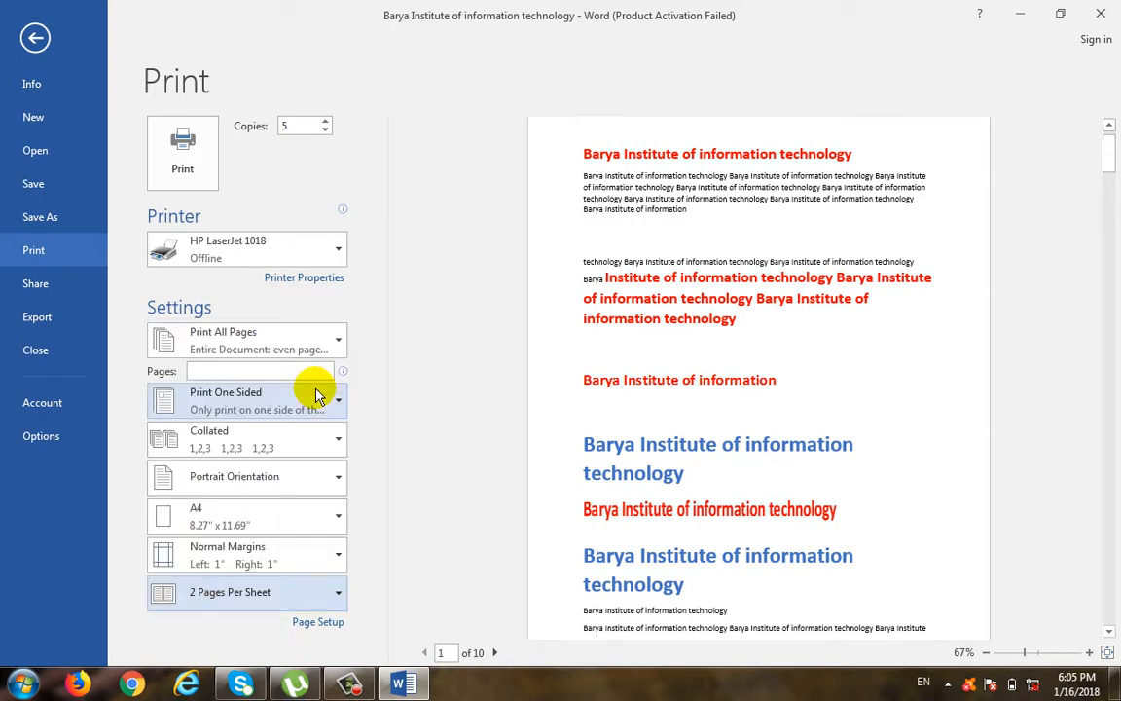
- Review the other pages-per-sheet options without changing the choice and return from the print settings to the document
click(268, 592)
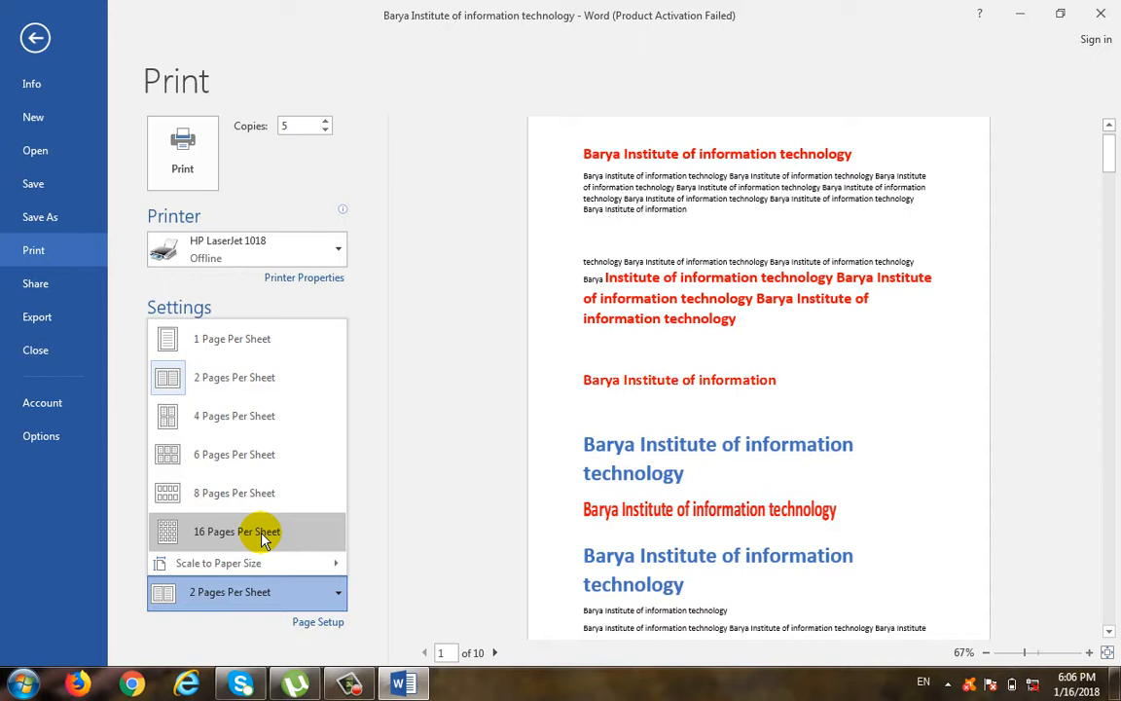
click(243, 590)
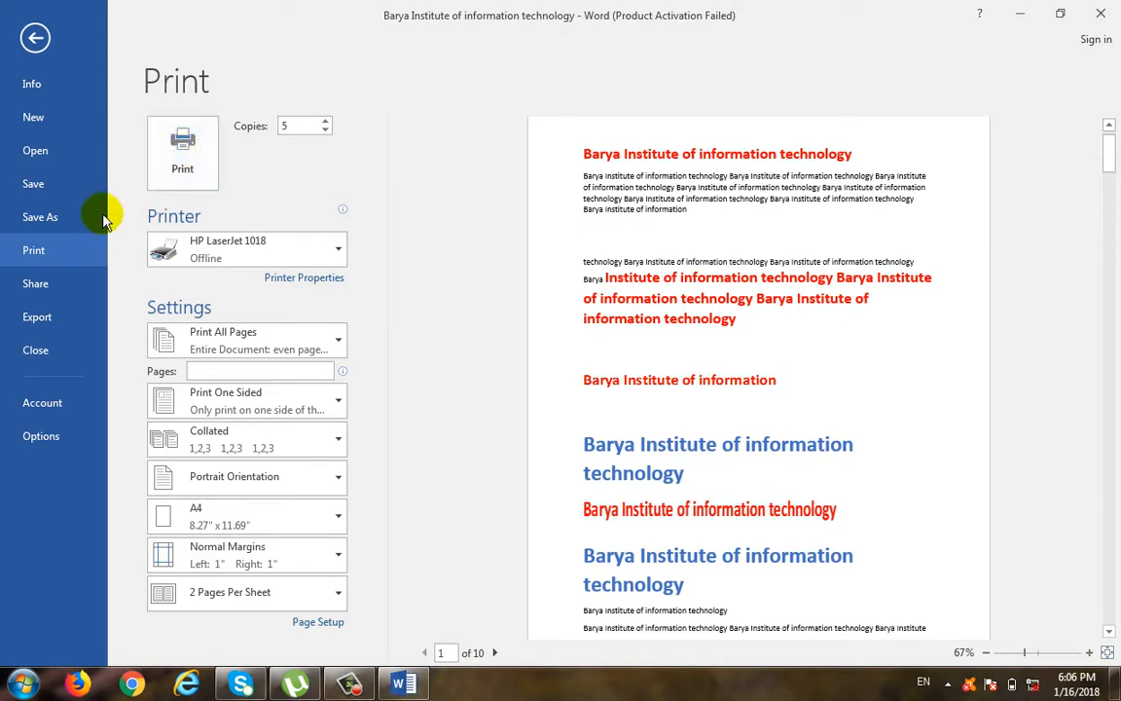
click(772, 156)
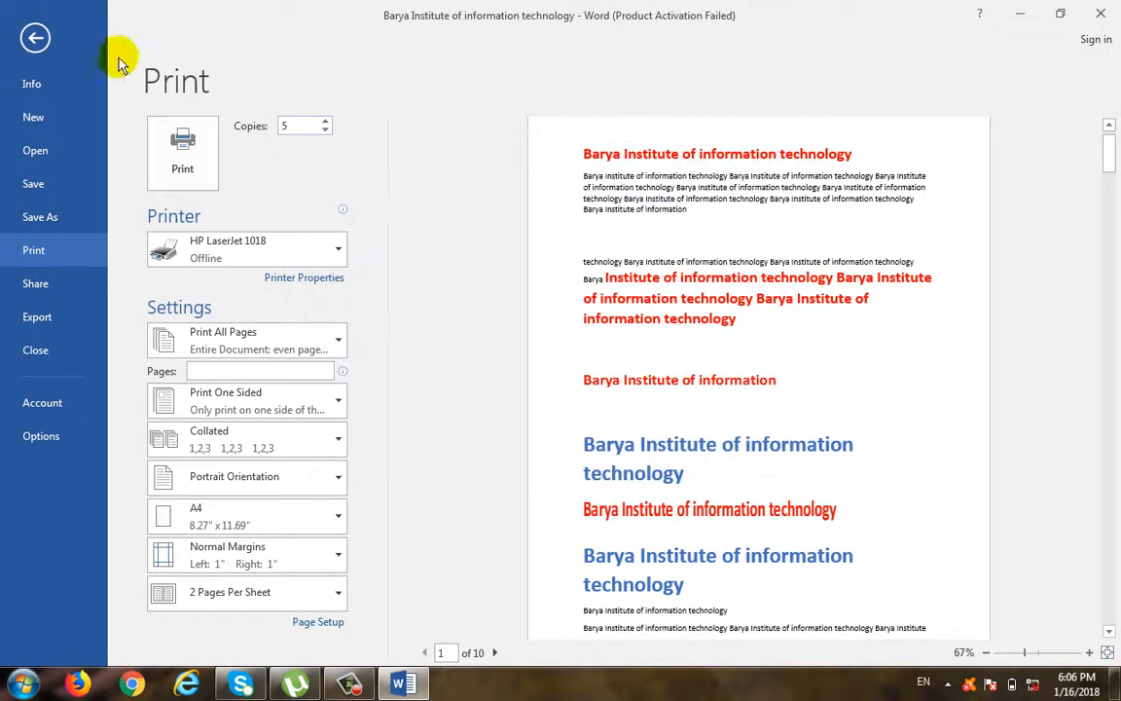
click(35, 37)
click(354, 686)
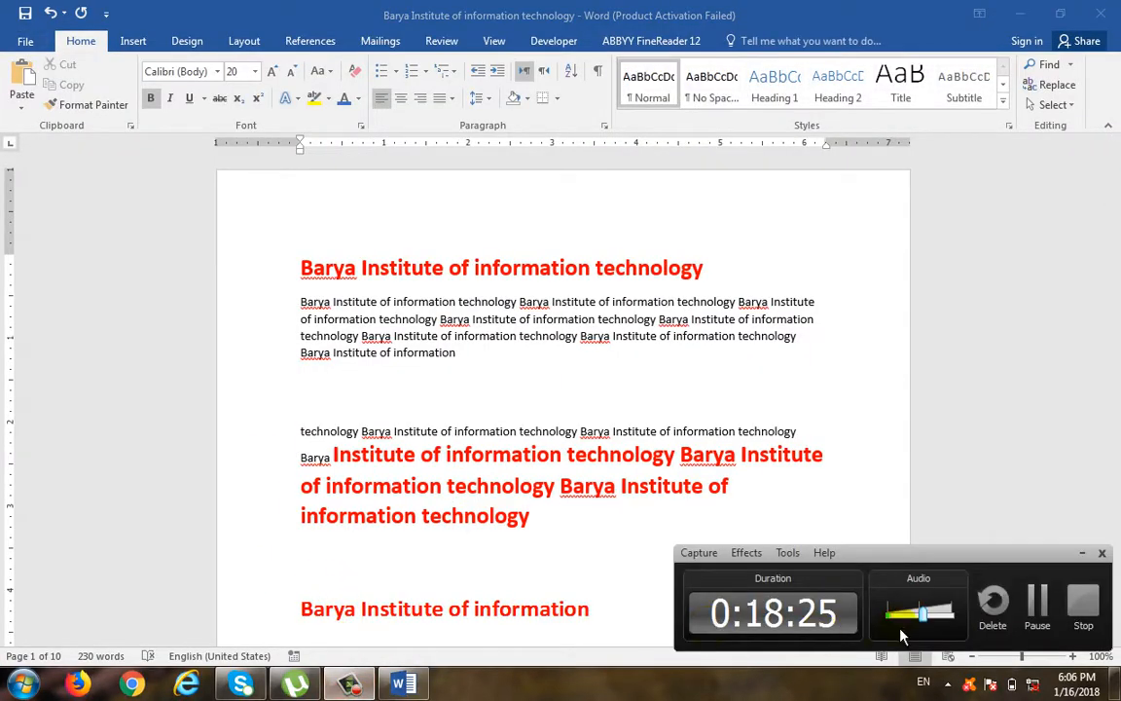